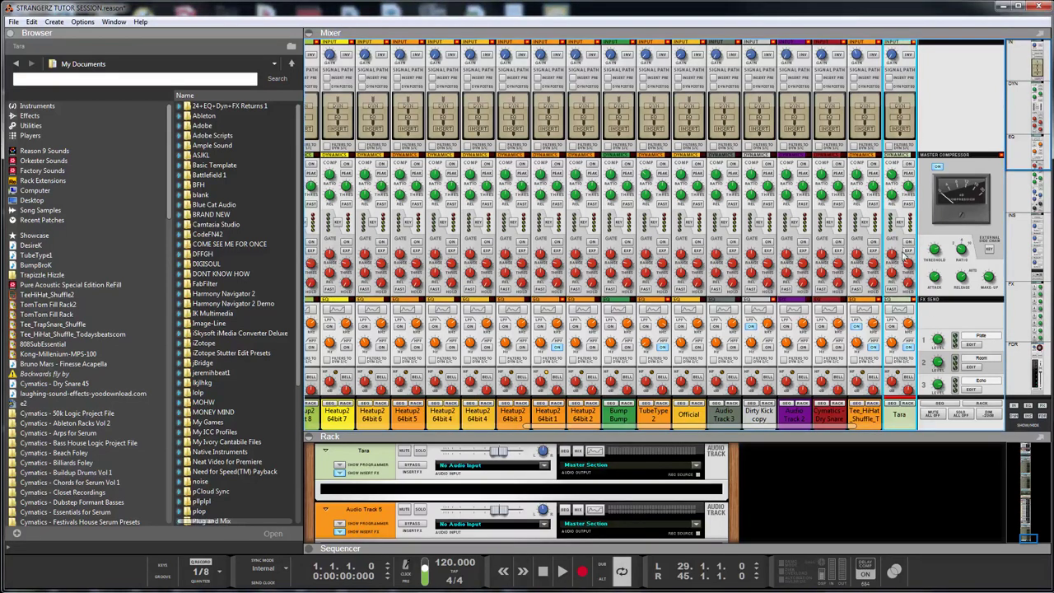
Reduce the high-mid EQ band on the selected channel to about 4.4 dB at 2.8 kHz and close the Spectrum EQ
scroll(905, 253, down, 2)
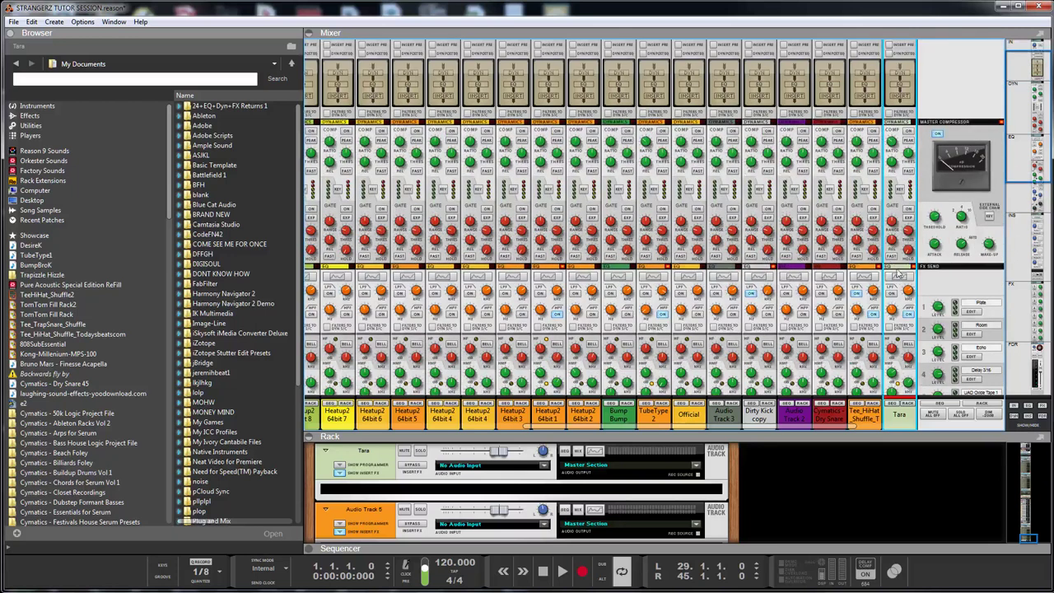
click(900, 276)
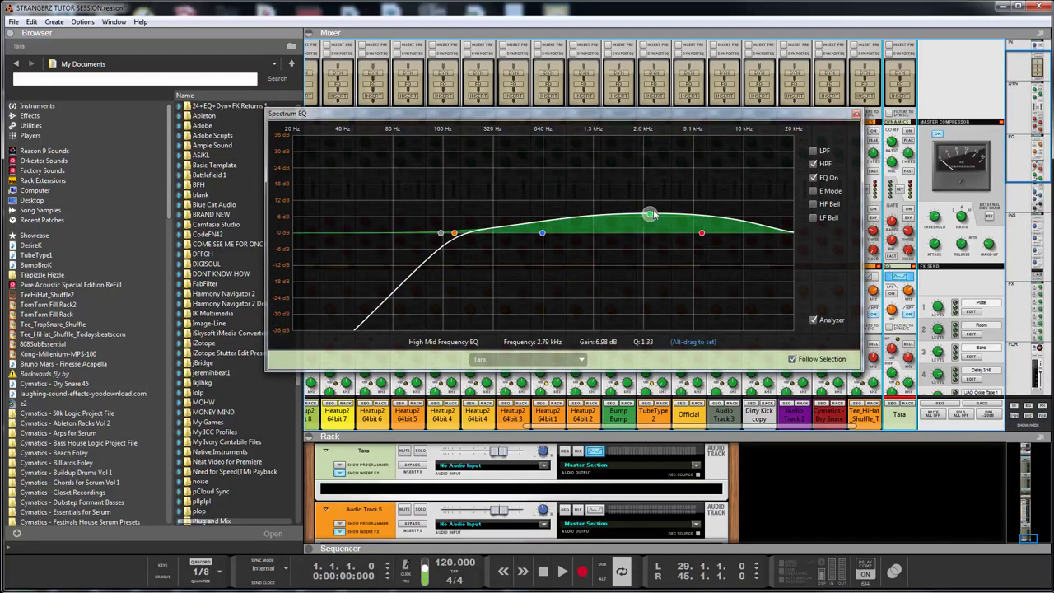
drag(650, 217, 651, 223)
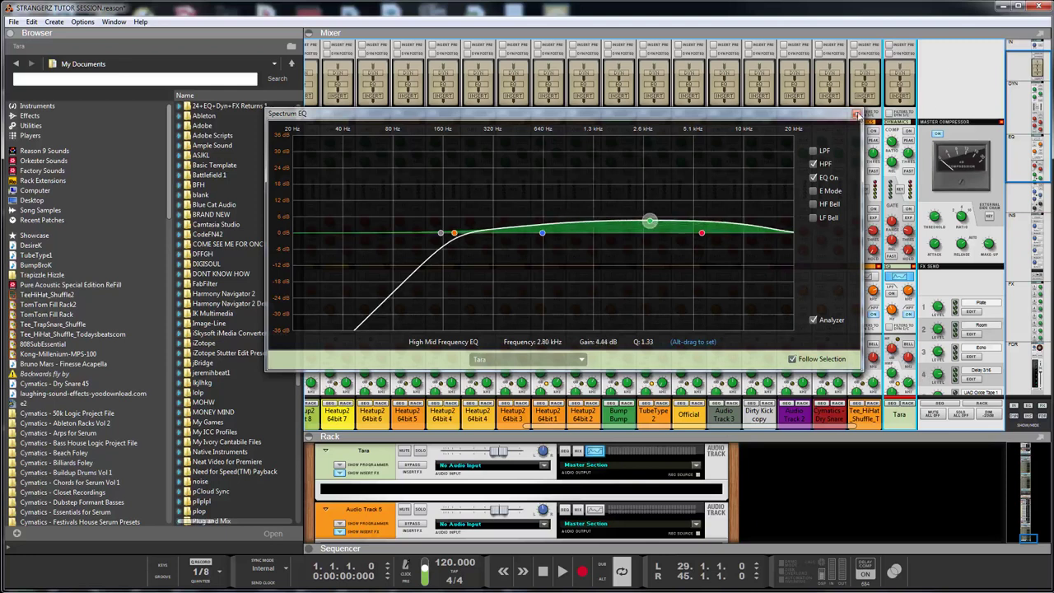
click(856, 114)
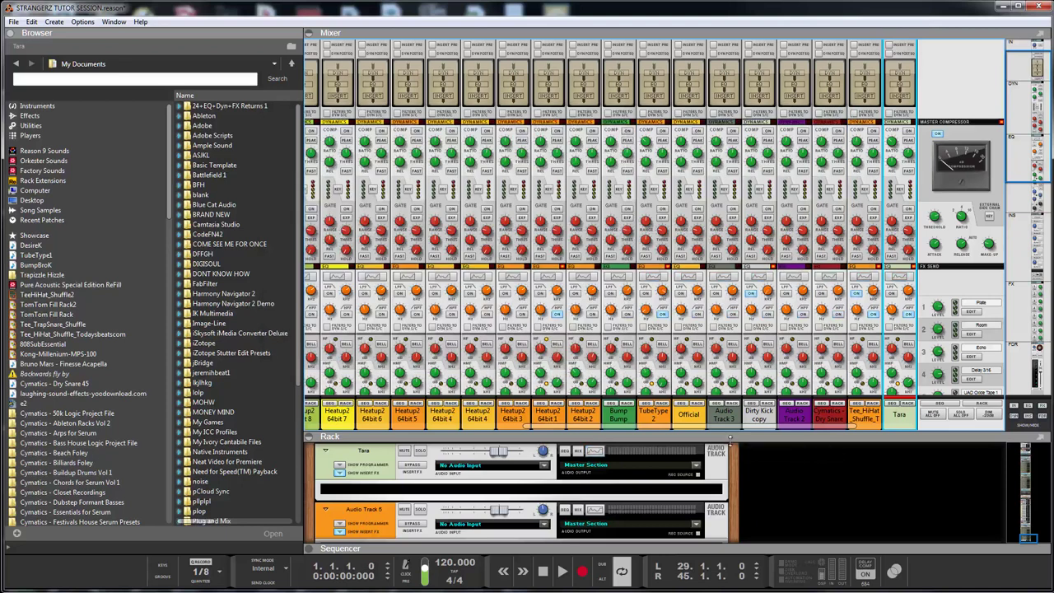
Shrink the mixer to its fader section and open the sequencer beneath it
drag(728, 436, 728, 234)
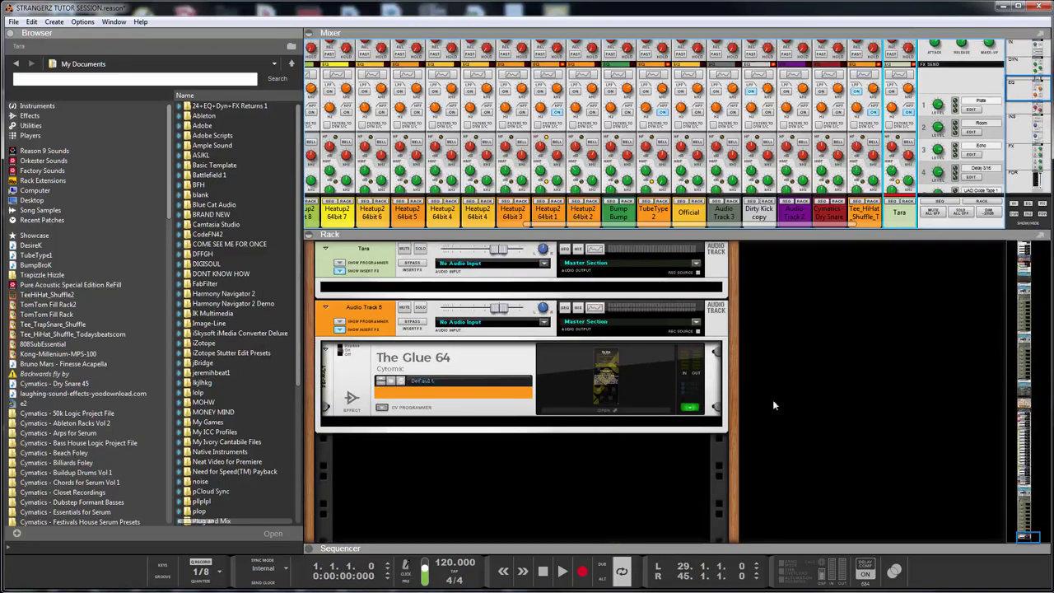
double_click(899, 236)
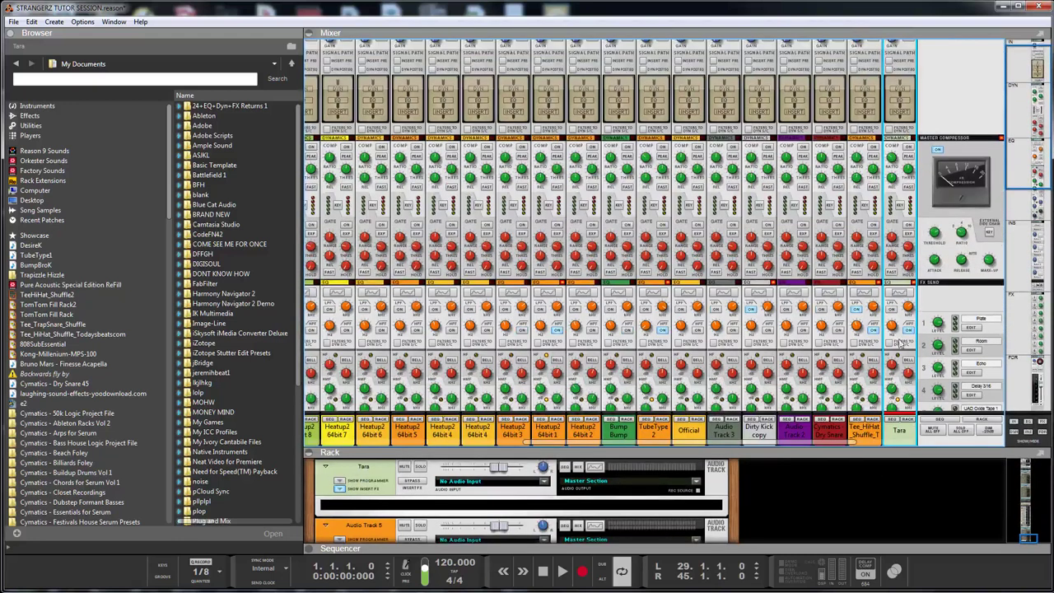
scroll(901, 313, down, 6)
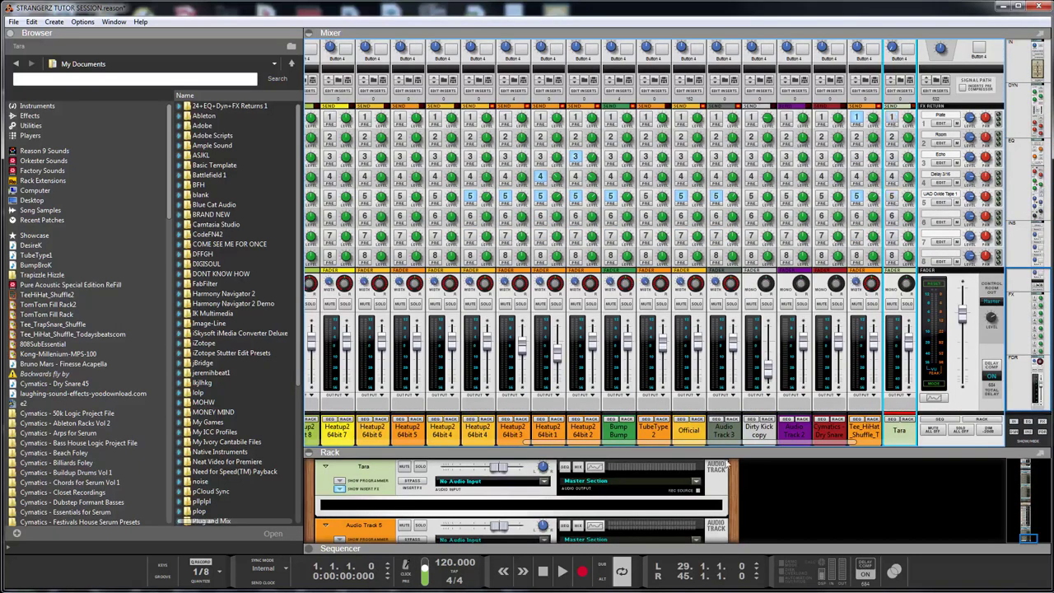
drag(727, 452, 728, 242)
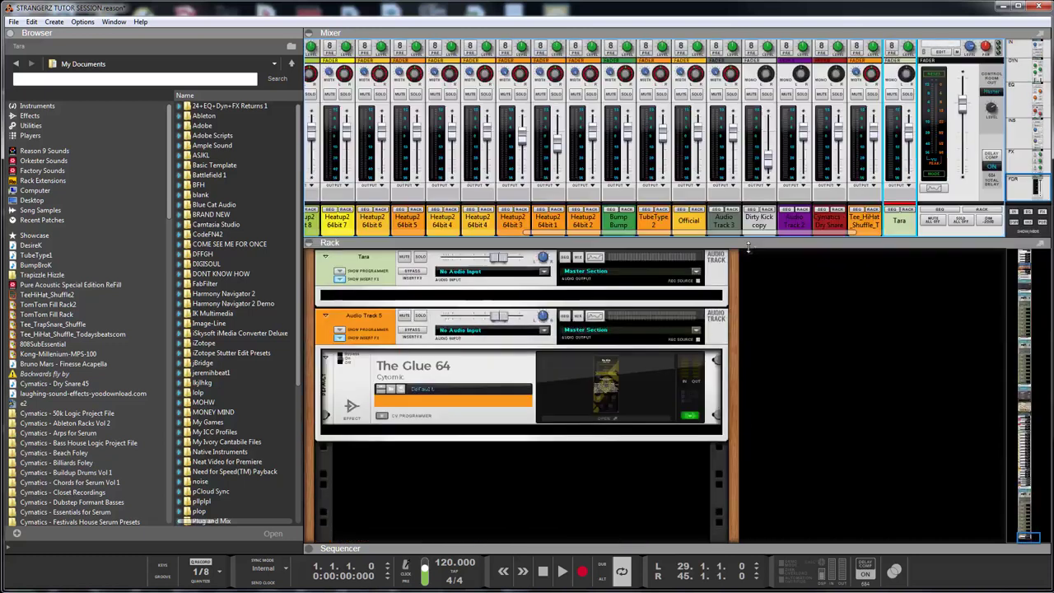
double_click(776, 547)
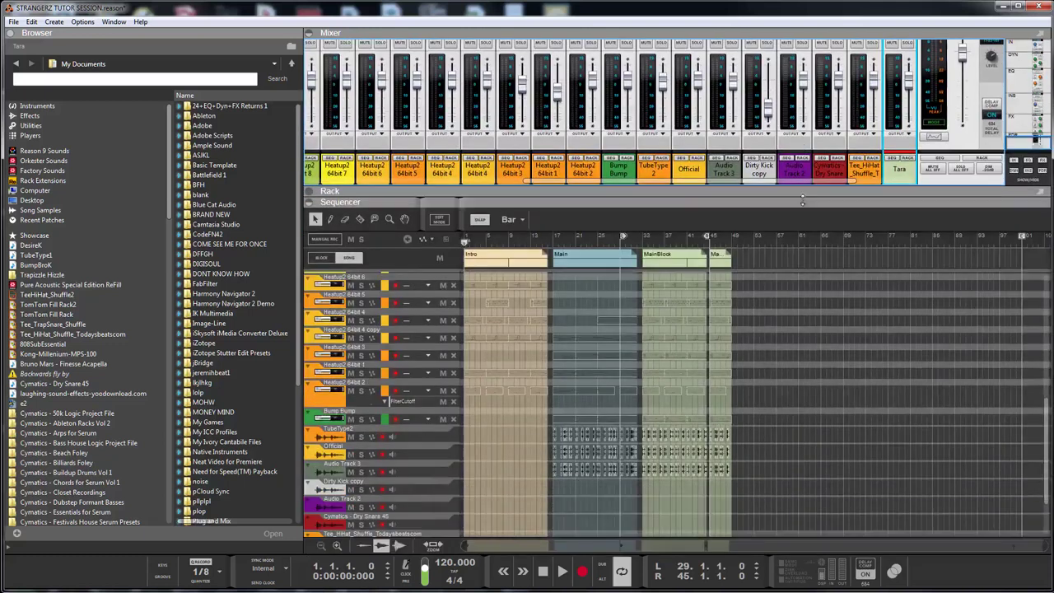
Play the song from bar 29 and locate the selected vocal track's clips in the sequencer
click(624, 245)
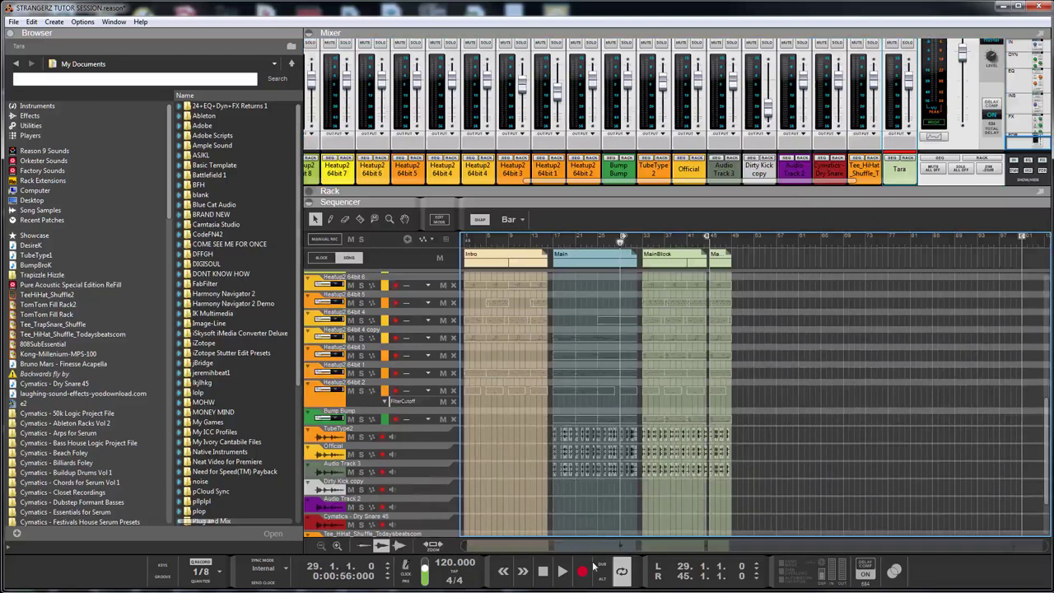
click(560, 576)
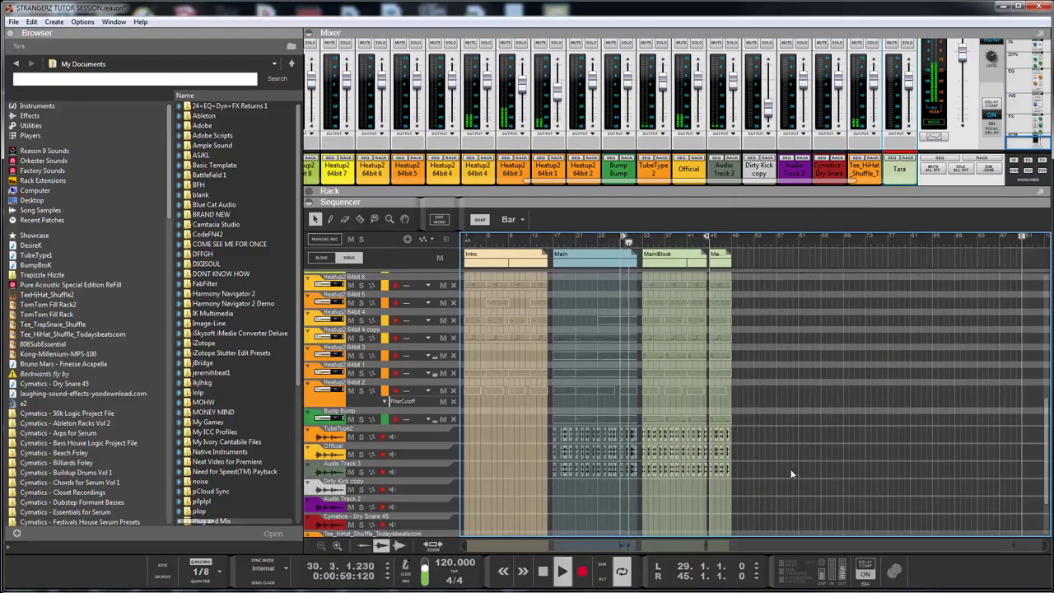
scroll(774, 461, up, 2)
scroll(774, 466, down, 4)
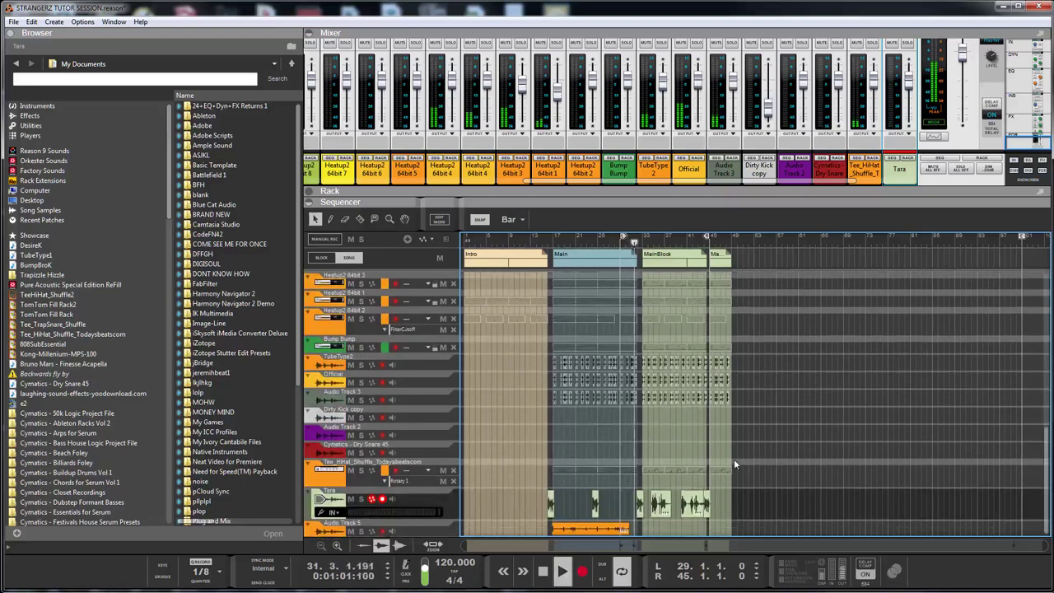
Set the loop range from bar 32 to bar 38 and play it with the selected vocal track soloed
drag(623, 238, 635, 240)
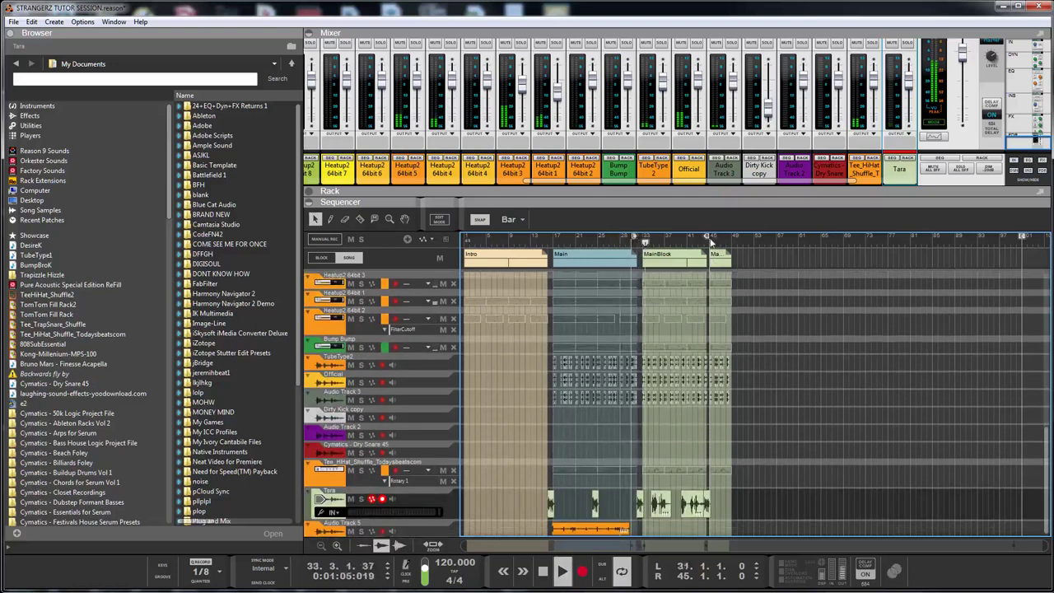
drag(705, 238, 667, 255)
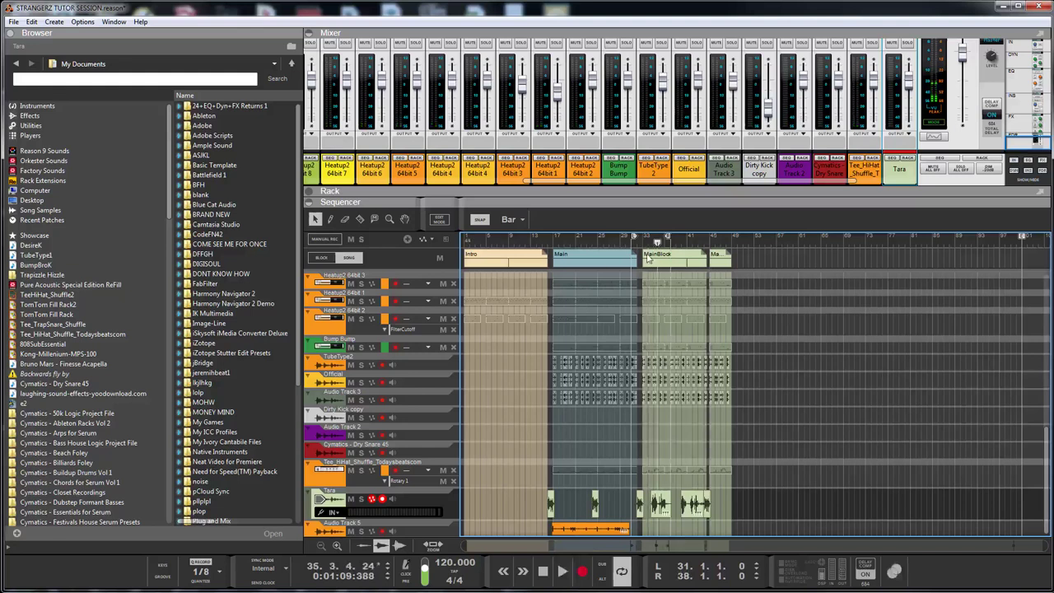
drag(634, 239, 641, 242)
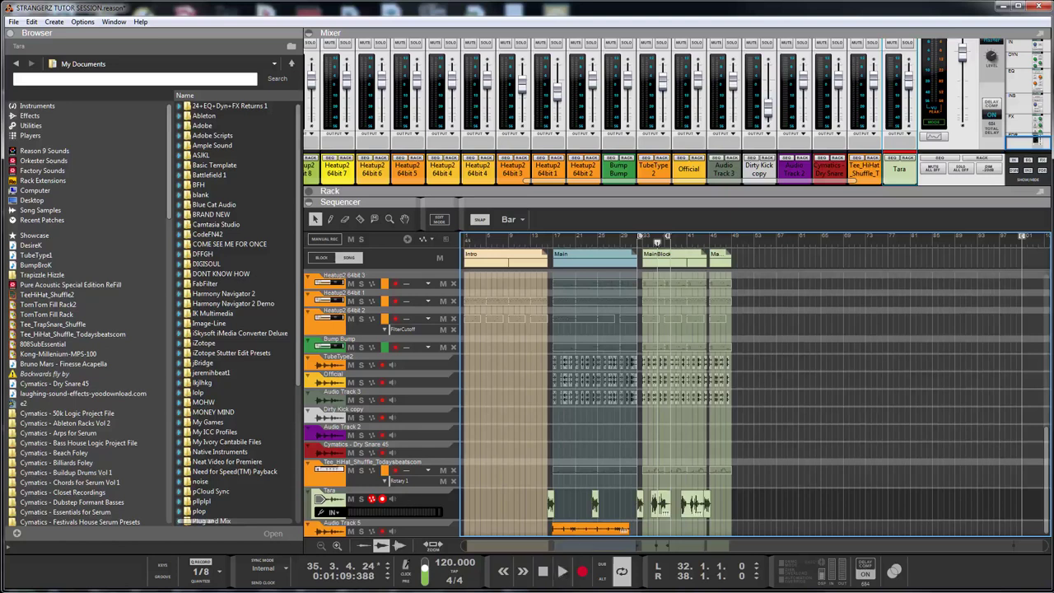
click(563, 576)
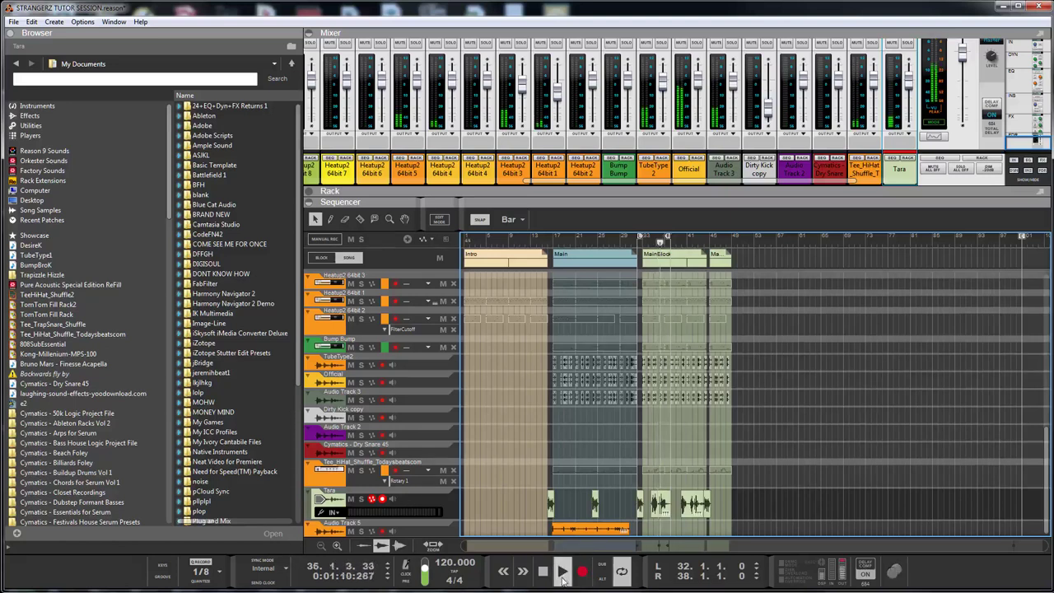
click(361, 499)
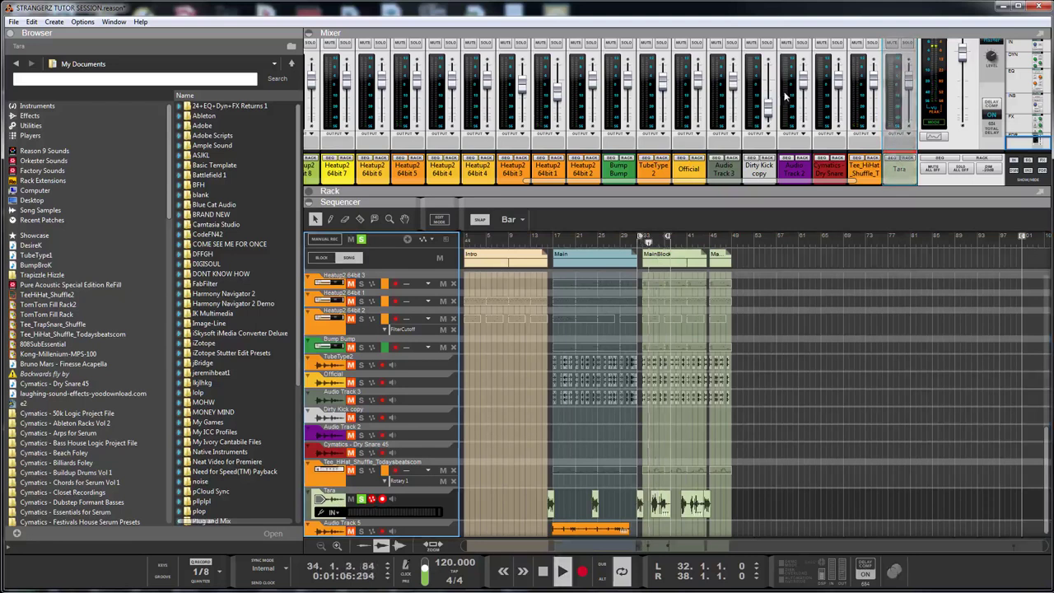
Search the browser for "ns1" and add NS1 Mono as an insert effect on the selected vocal track in the rack
click(910, 158)
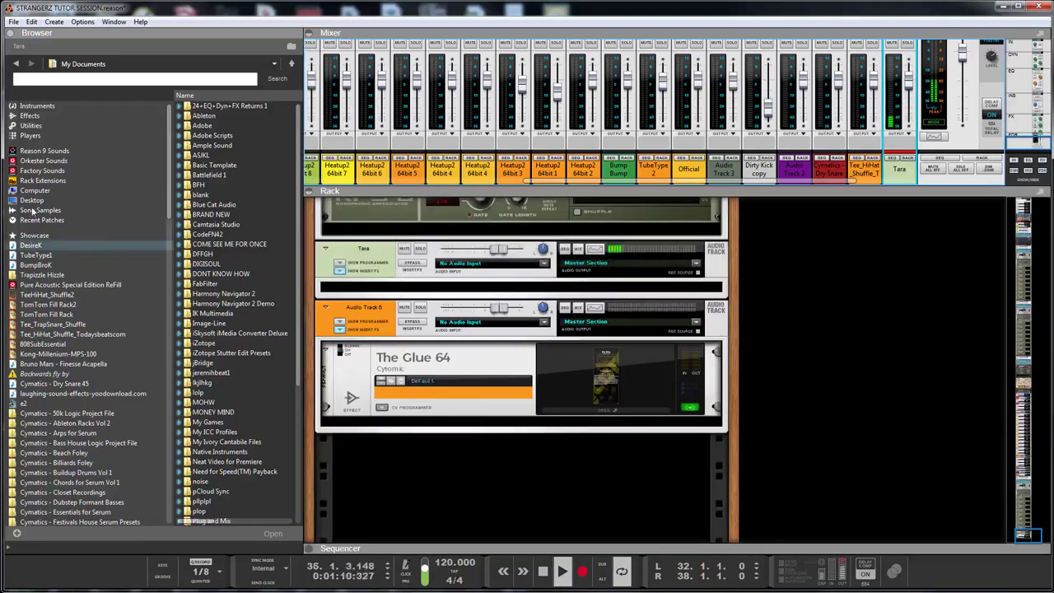
click(30, 116)
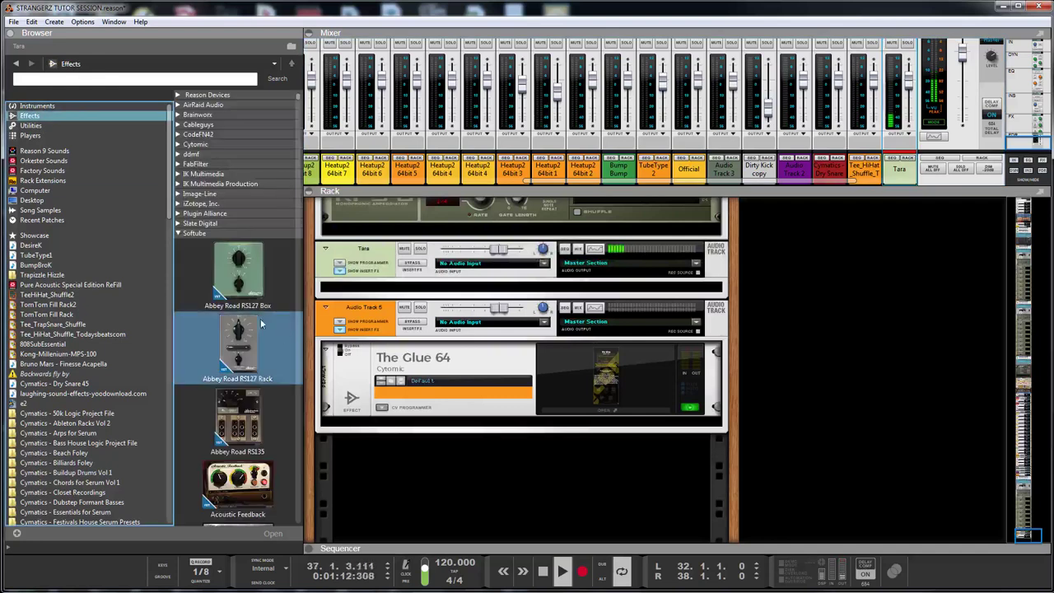
scroll(256, 321, down, 1)
scroll(251, 321, down, 10)
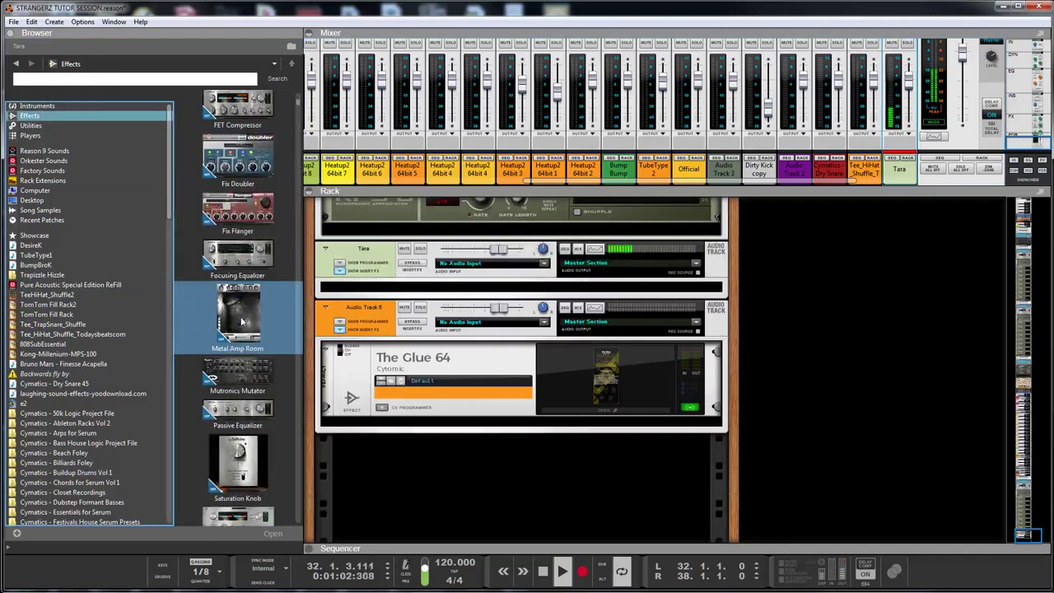
scroll(243, 317, down, 10)
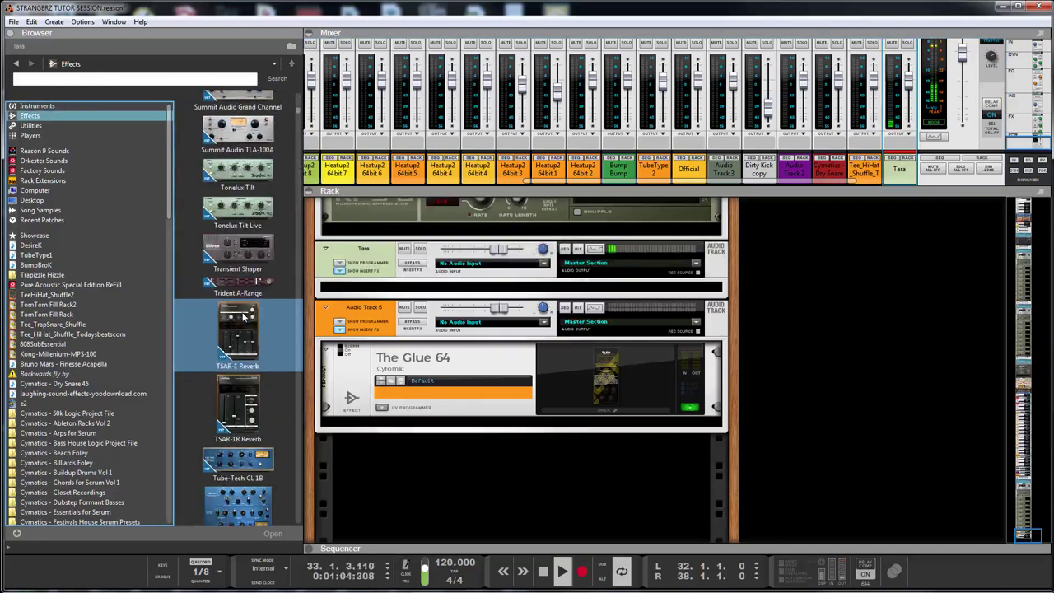
scroll(241, 313, up, 7)
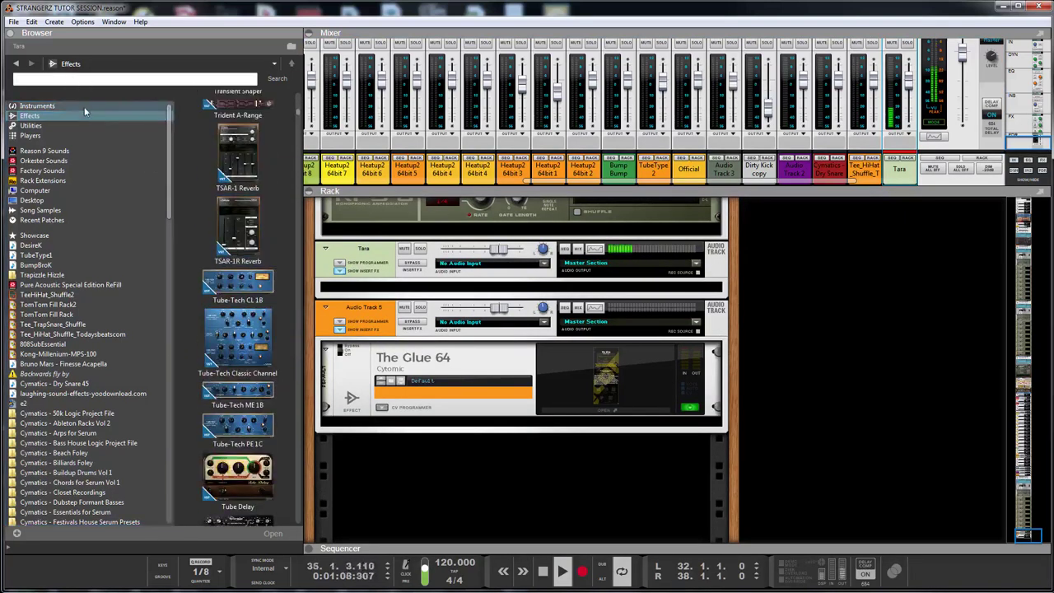
text(ns1)
key(Return)
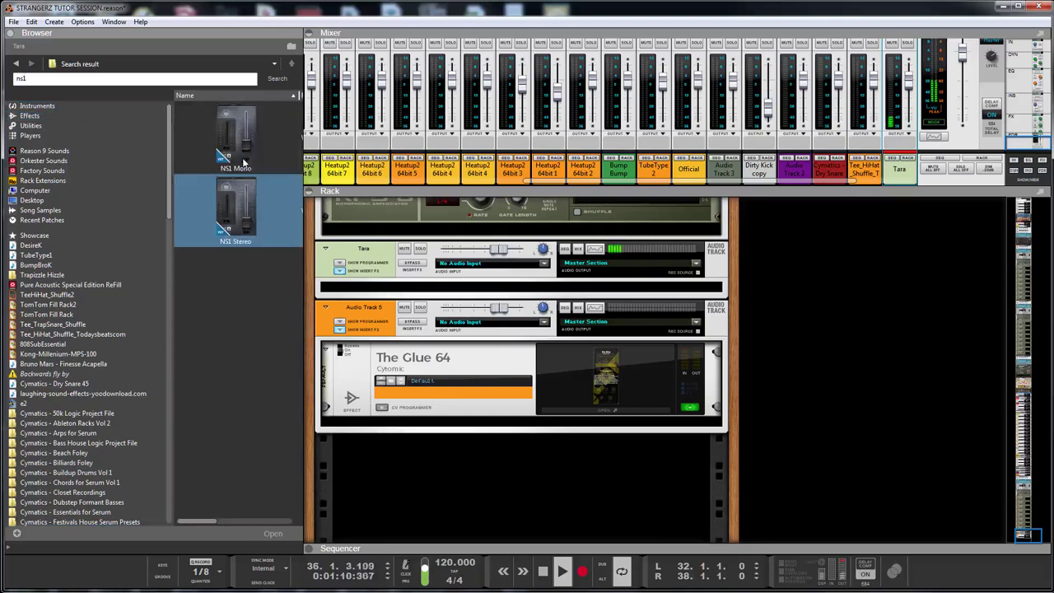
click(220, 138)
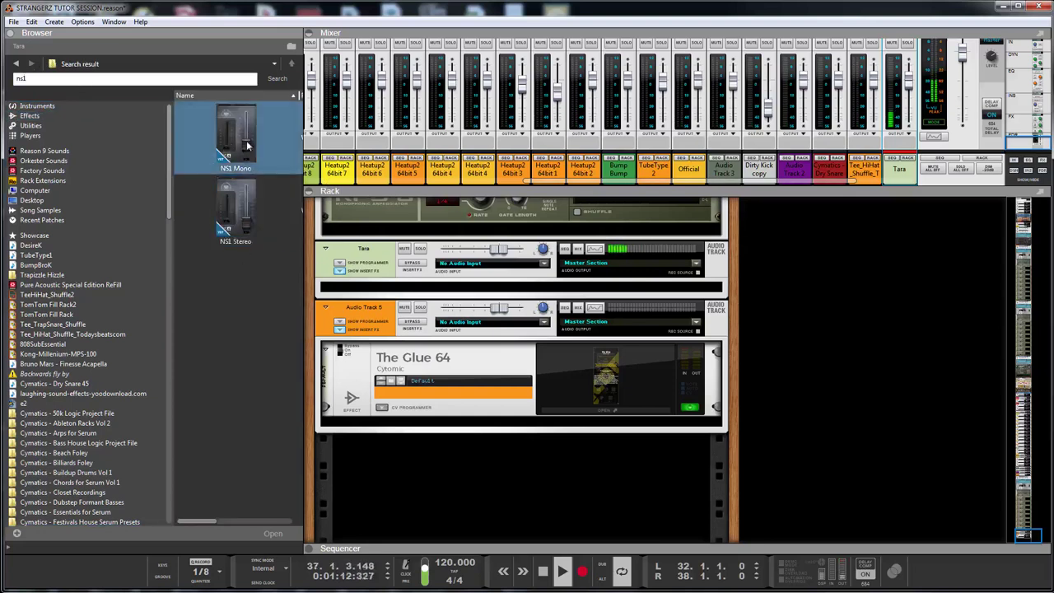
drag(249, 145, 578, 304)
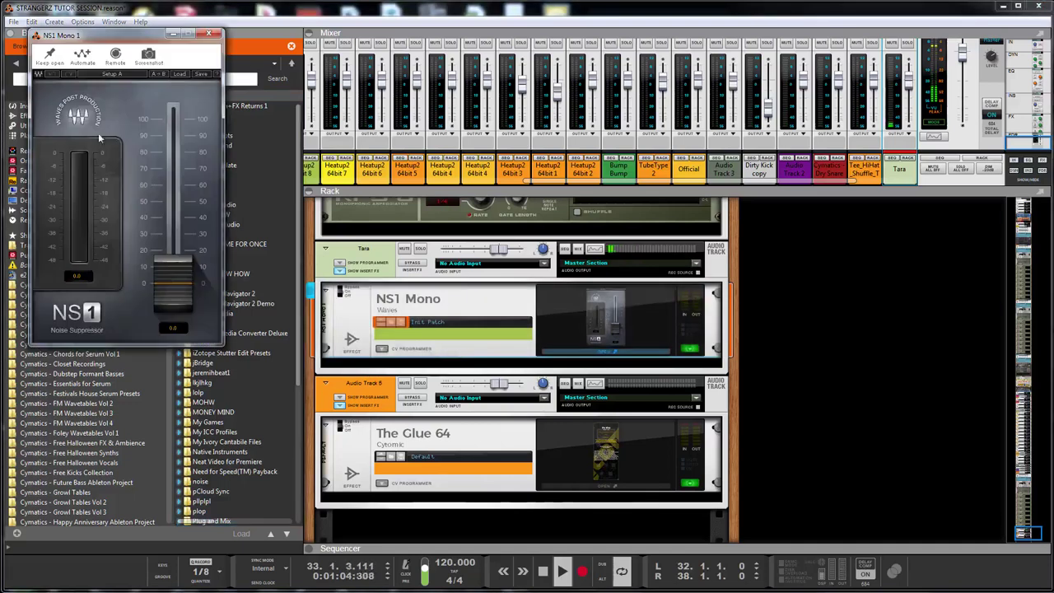
Raise the NS1 Mono noise suppression fader to about 35.4, close the plugin window and stop playback
drag(90, 36, 567, 135)
drag(647, 384, 647, 325)
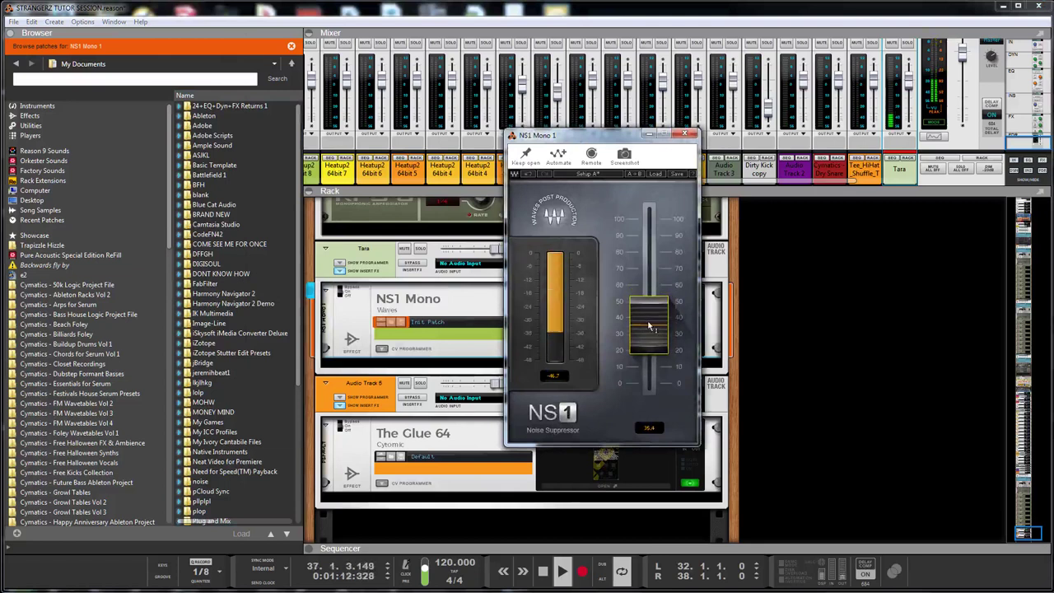
click(684, 135)
click(563, 320)
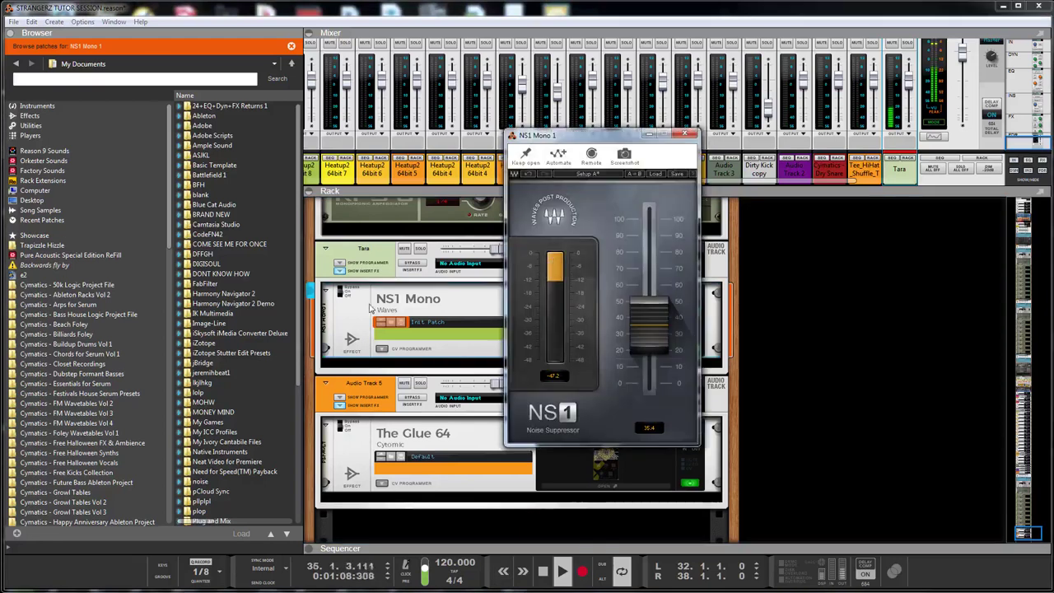
click(685, 135)
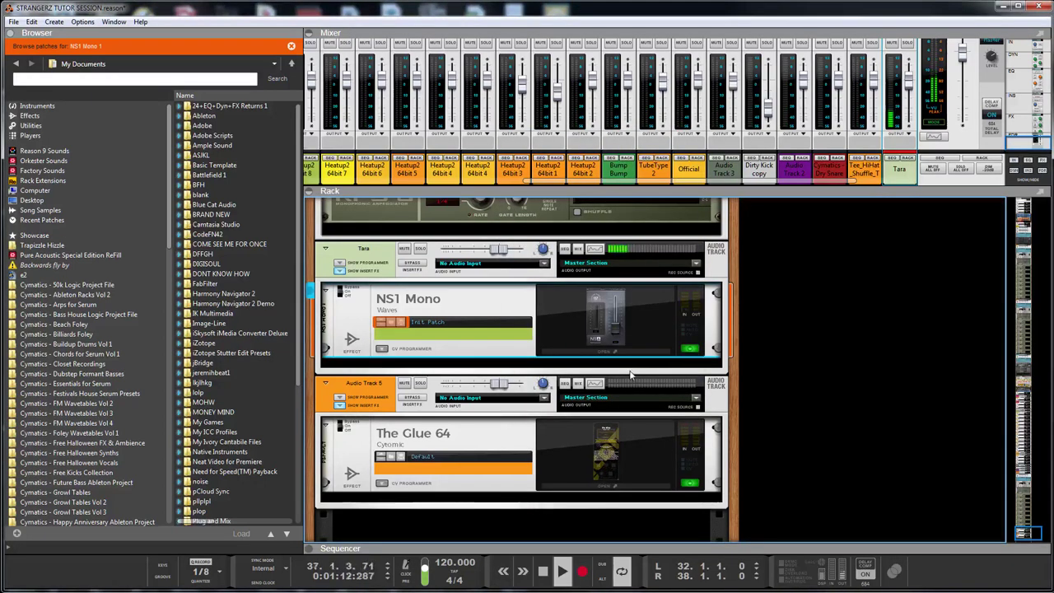
click(544, 570)
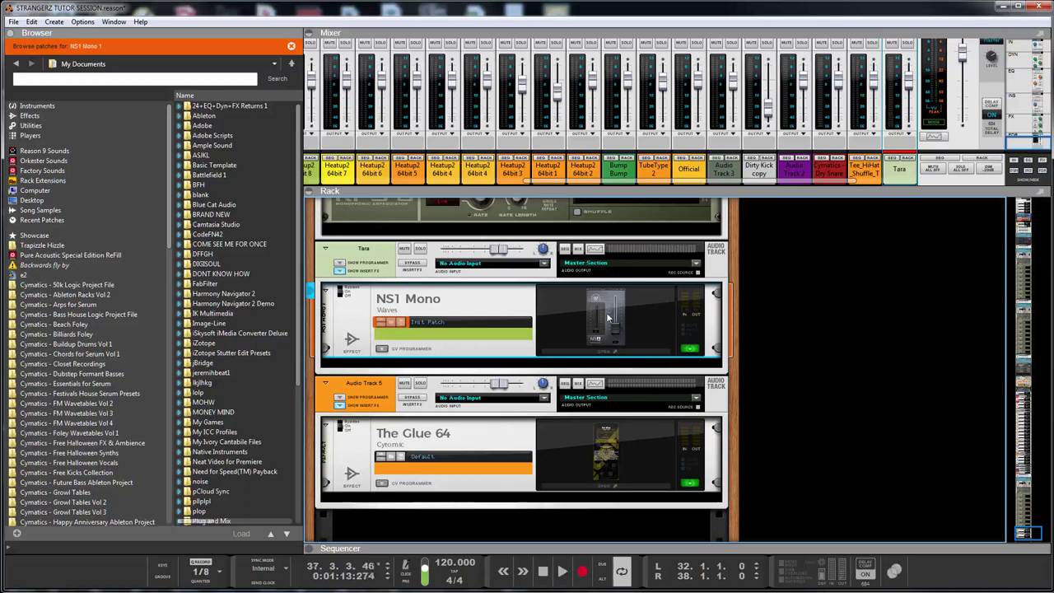
click(608, 317)
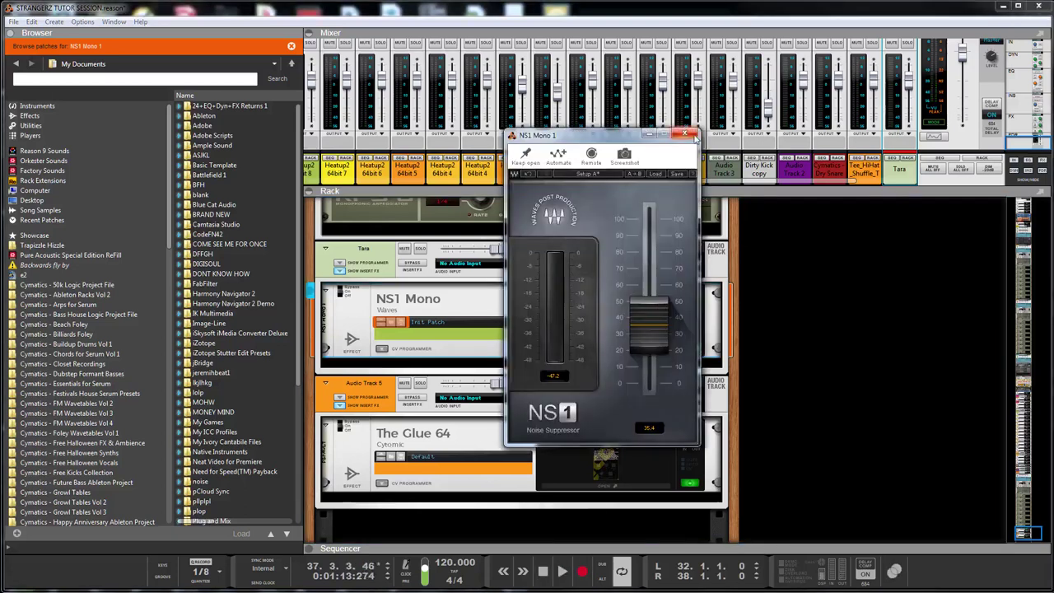
click(685, 134)
Enlarge the timeline in the sequencer around the loop and return the playhead to the loop start near bar 32
drag(684, 547, 647, 226)
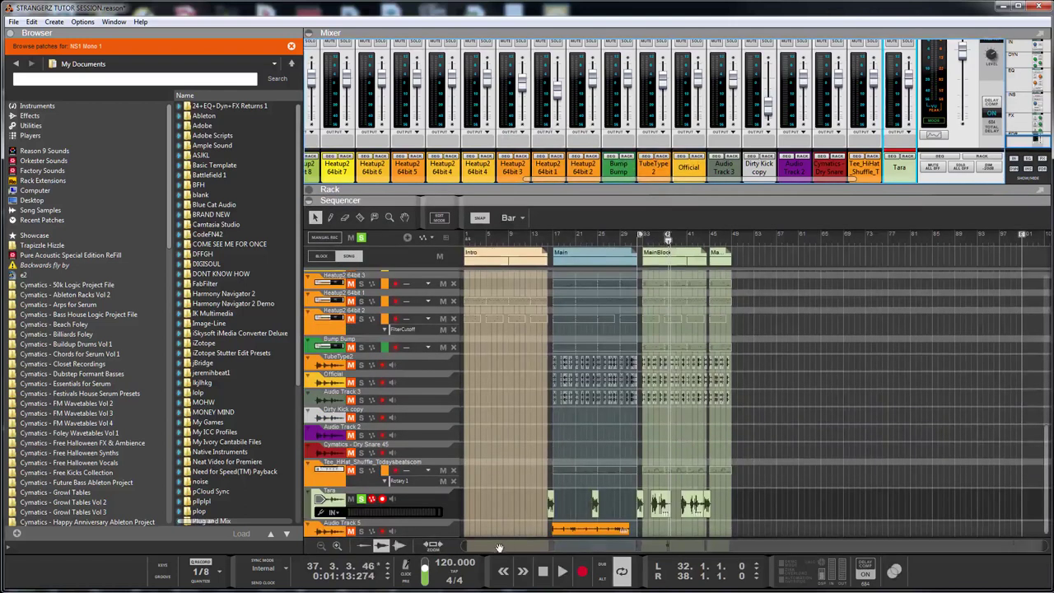
drag(466, 545, 987, 532)
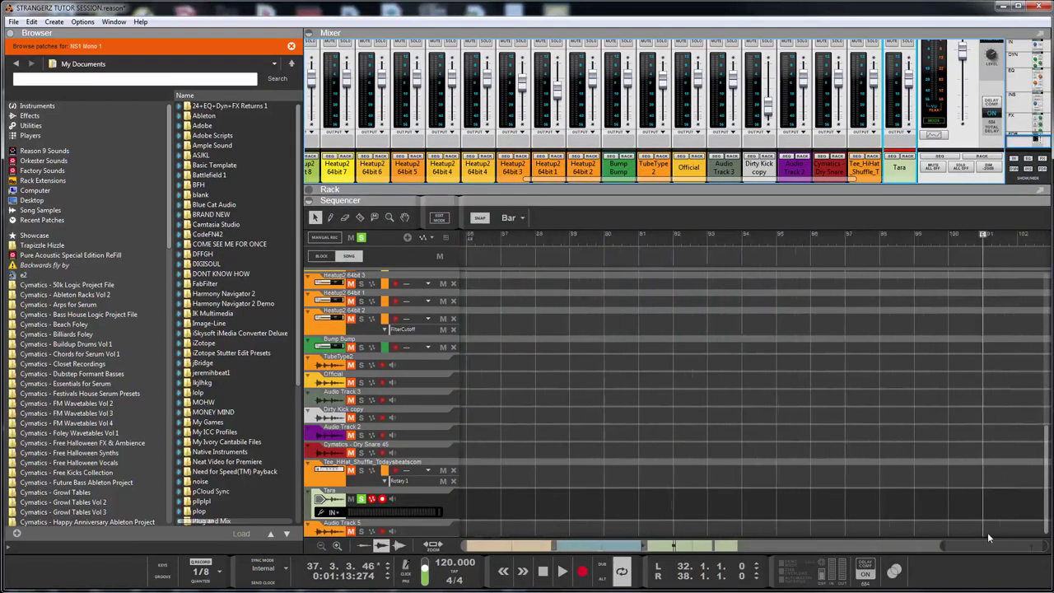
click(542, 570)
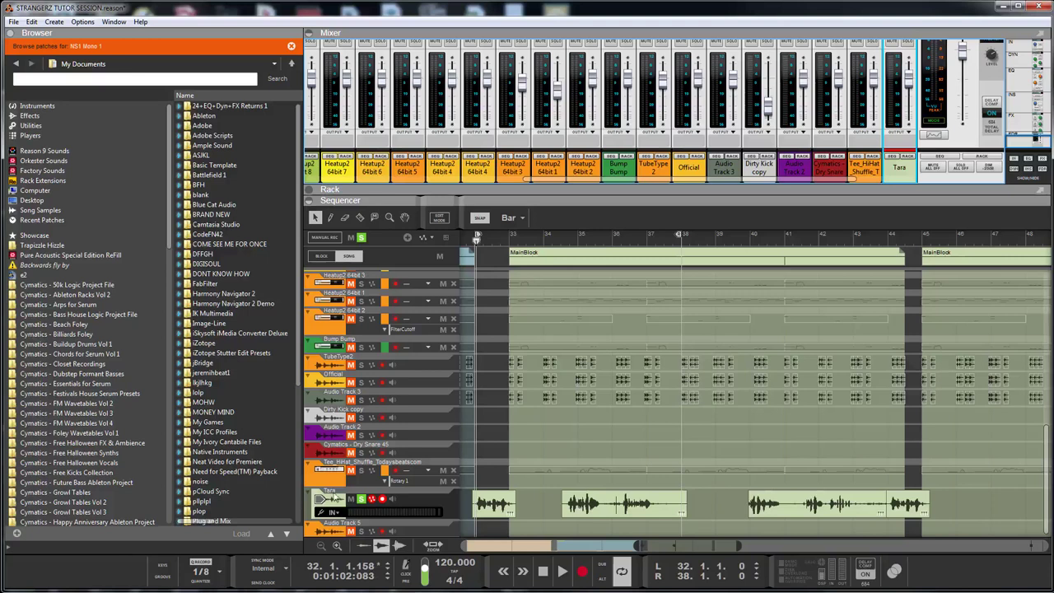
Select the soloed vocal track, show it in the rack and open its NS1 Mono plugin window
click(337, 501)
click(909, 157)
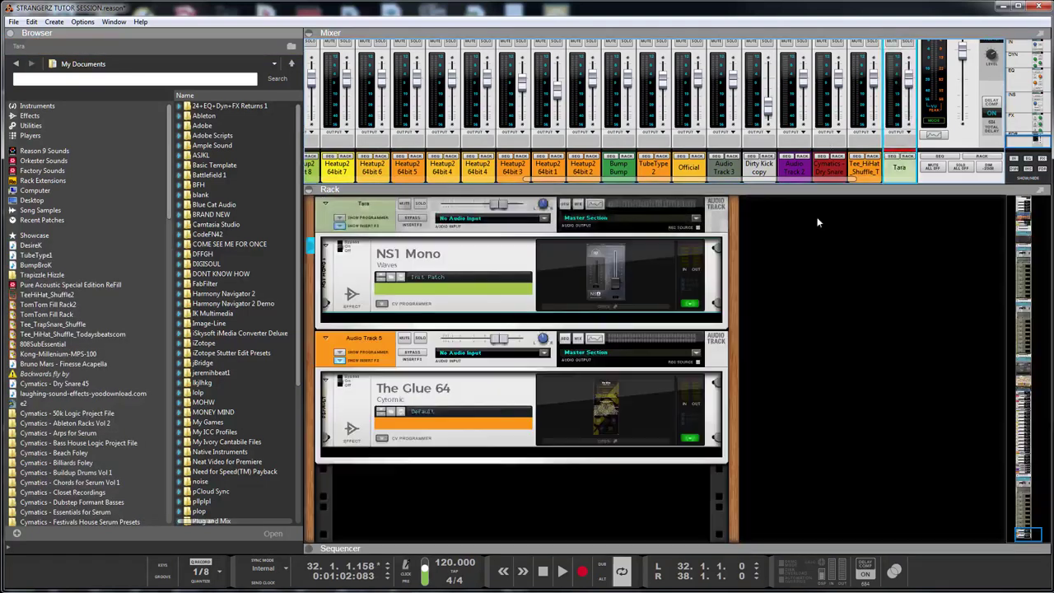
click(630, 269)
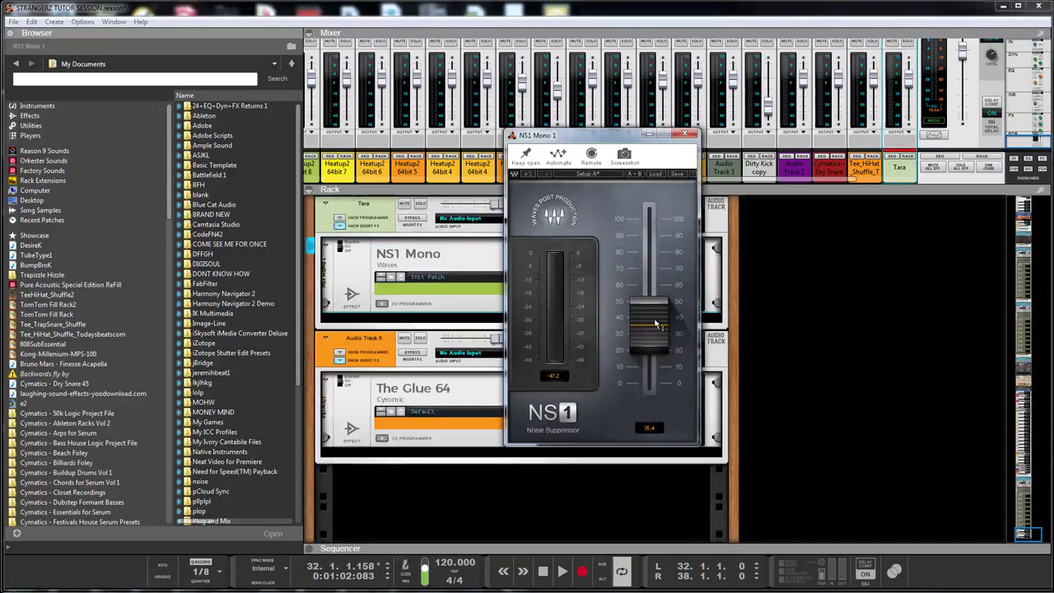
Sweep the NS1 Mono suppression fader down, raise it to about 37.6, close the plugin window and audition the loop
drag(655, 323, 656, 369)
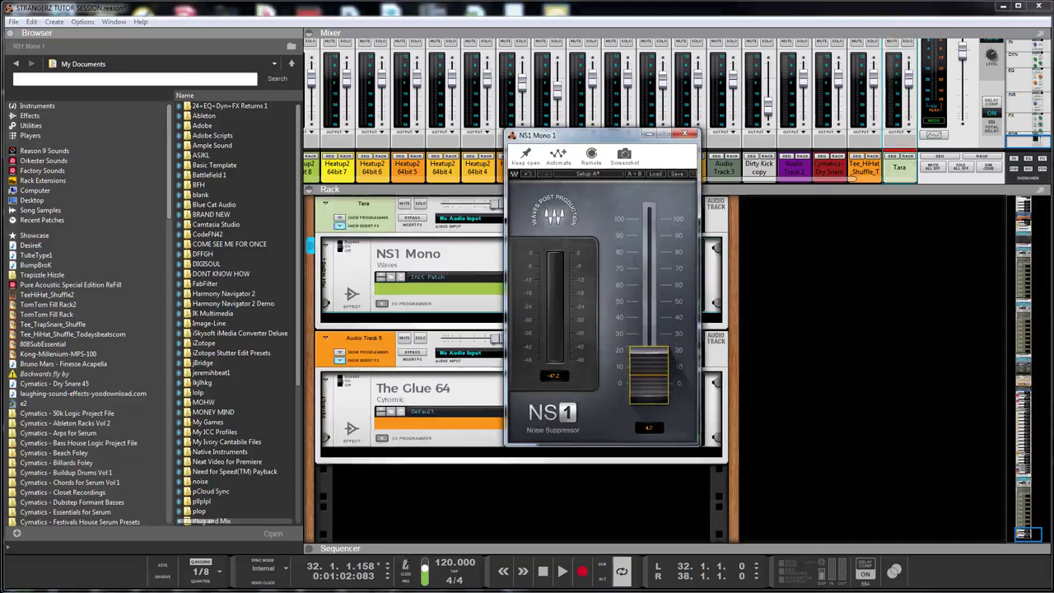
drag(655, 375, 656, 379)
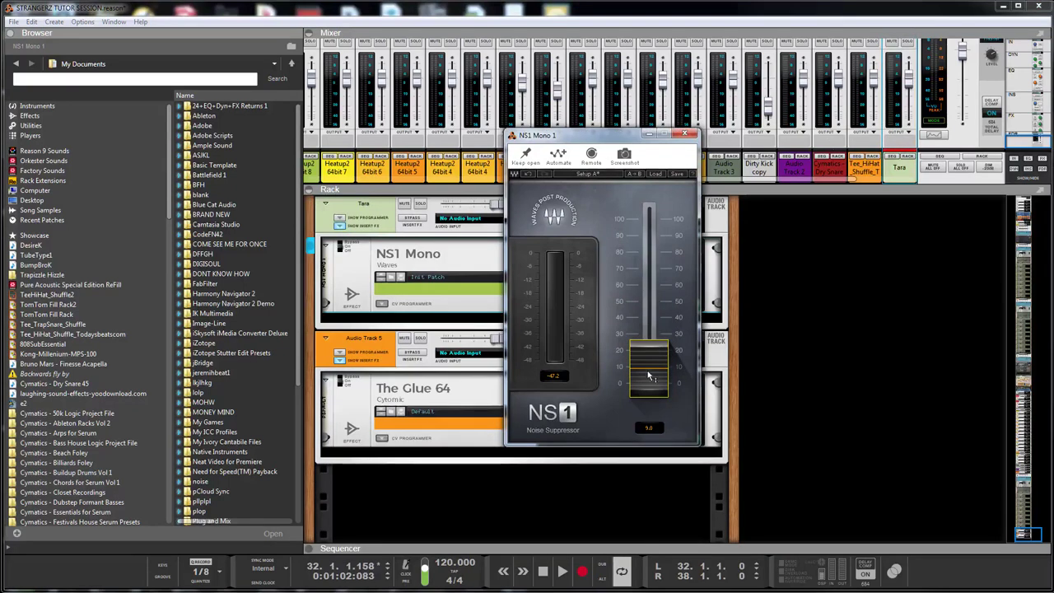
drag(649, 368, 651, 330)
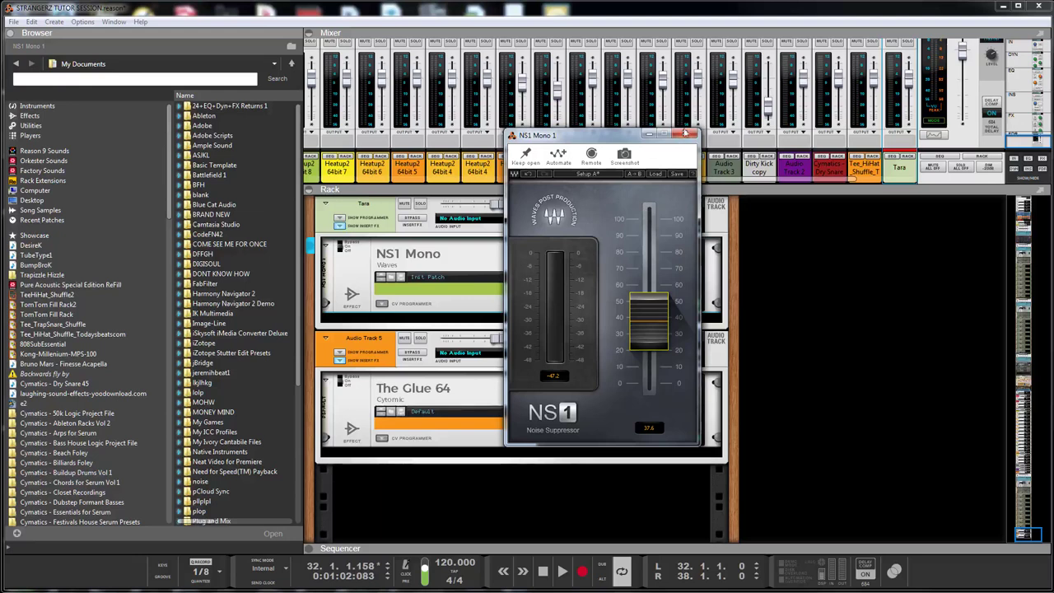
click(687, 134)
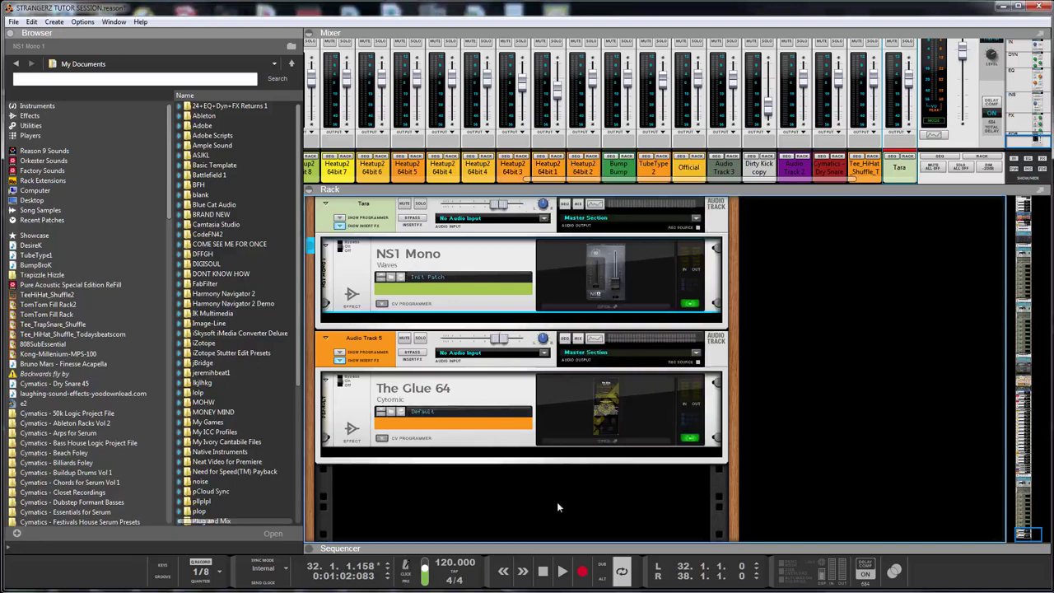
click(561, 572)
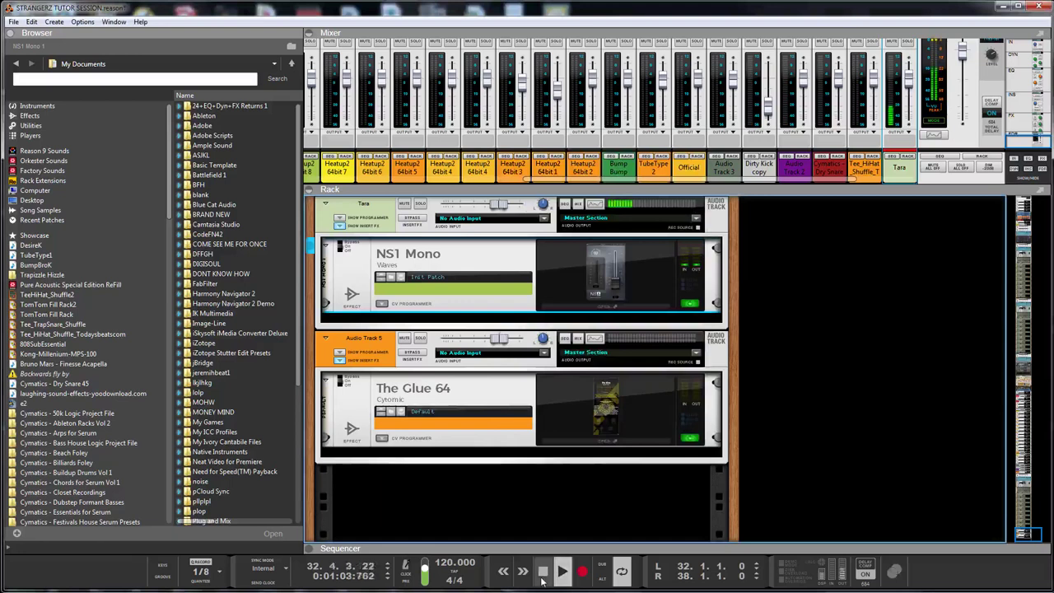
click(542, 577)
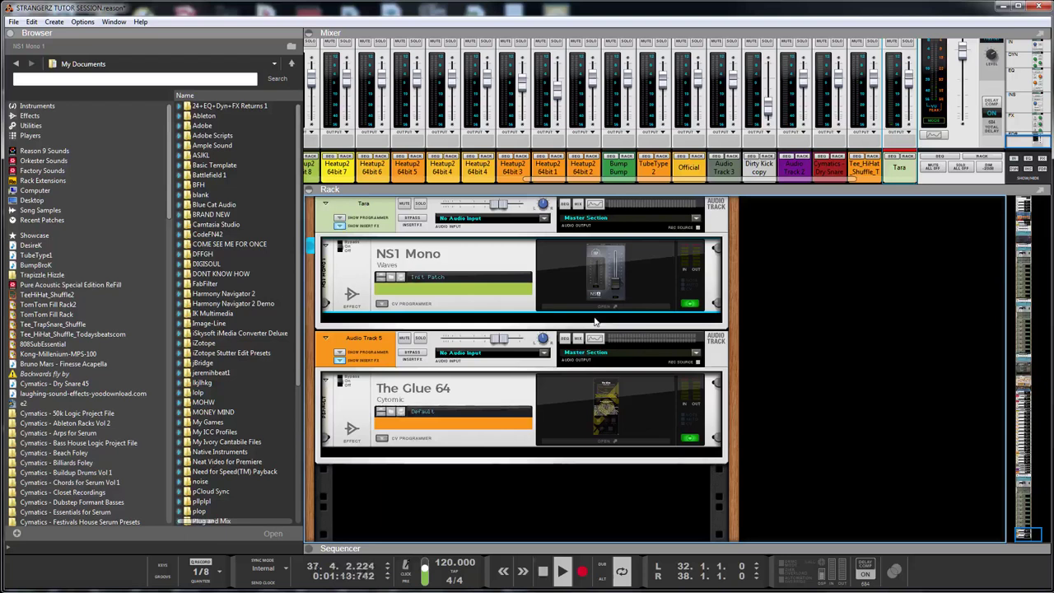
Show the effects devices in the browser and search them for "pultec"
click(48, 115)
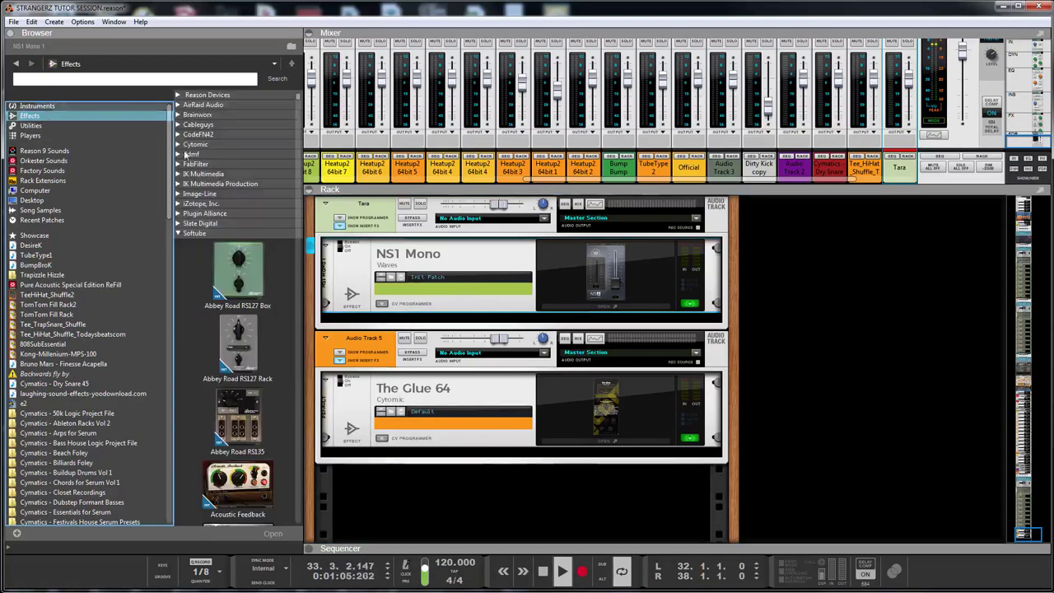
click(177, 233)
click(178, 252)
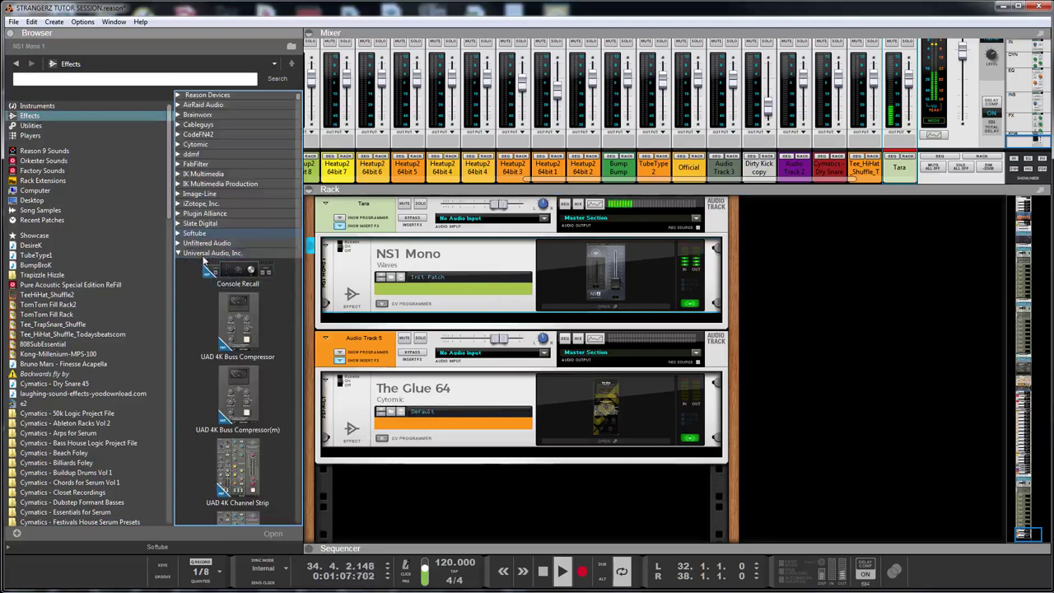
click(125, 77)
text(pultec)
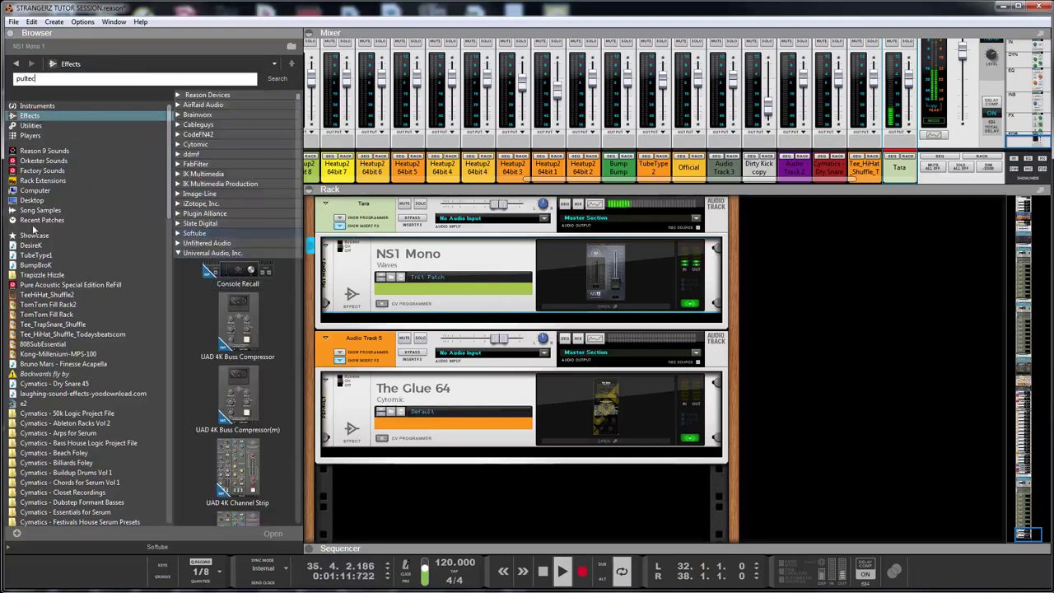
key(Return)
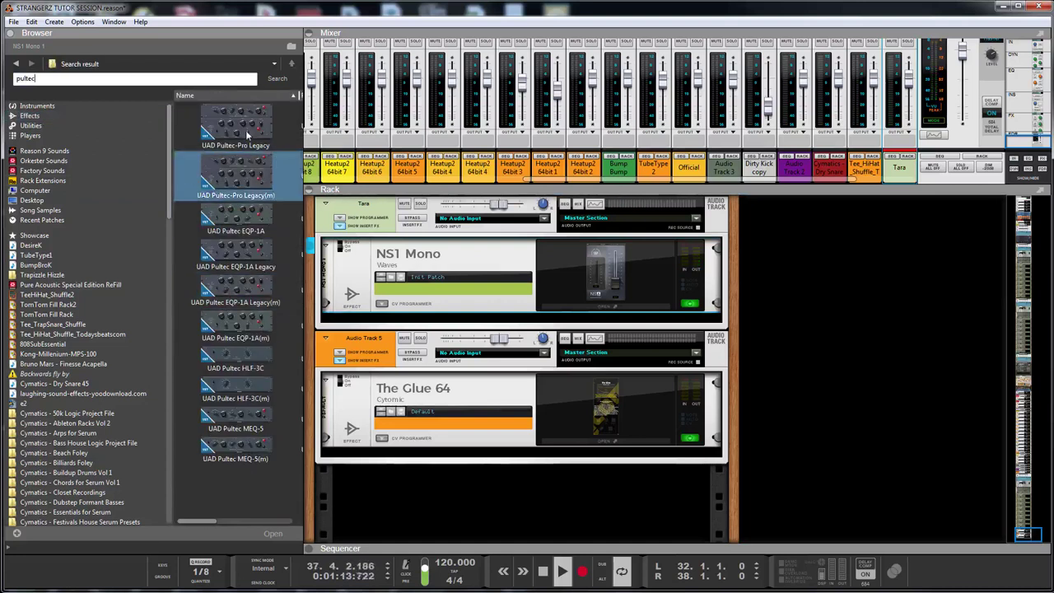
Insert UAD Pultec-Pro Legacy(m) after NS1 Mono in the vocal track's rack chain and close its plugin window
mouse_move(255, 171)
mouse_down()
mouse_move(378, 323)
mouse_move(480, 337)
mouse_up()
drag(698, 420, 698, 420)
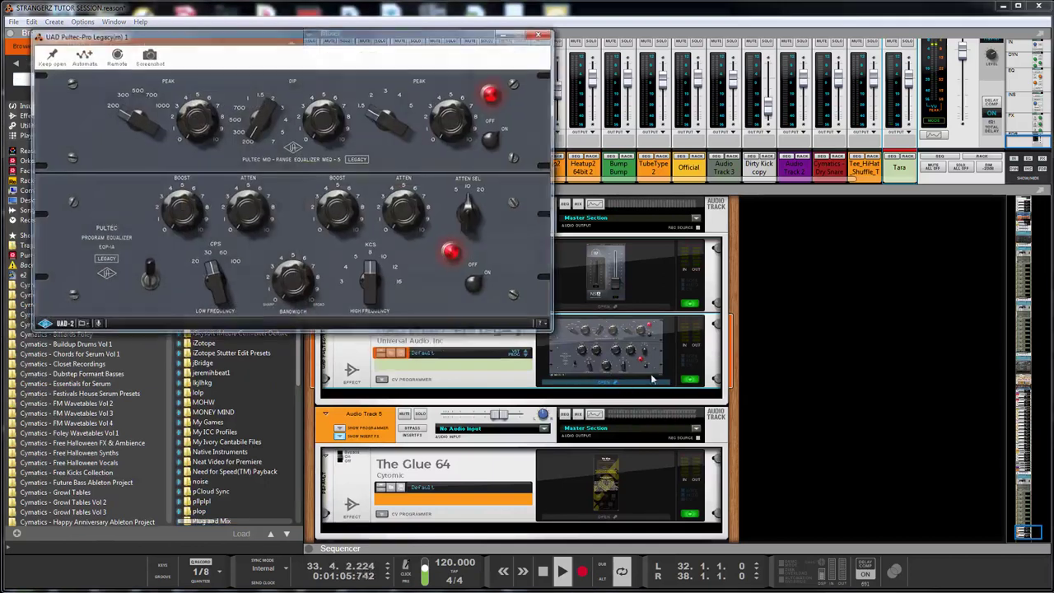
drag(322, 38, 677, 91)
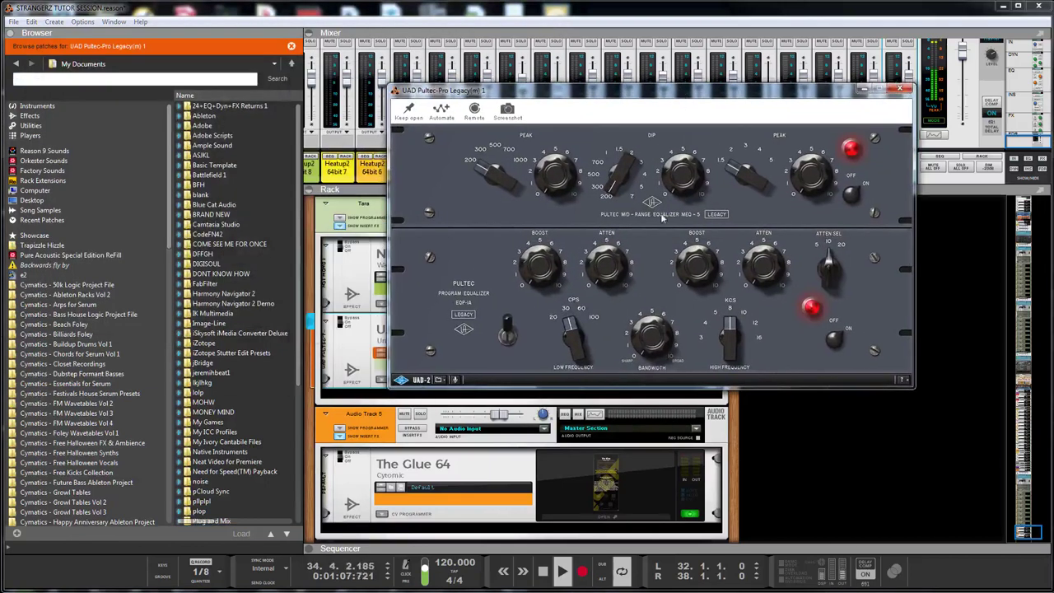
click(901, 90)
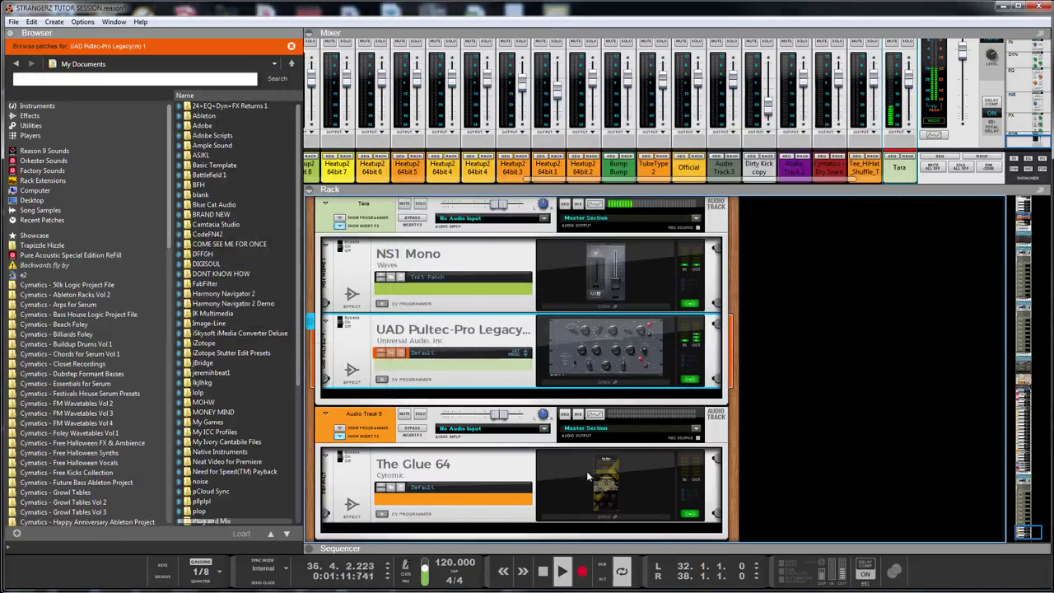
Stop playback and insert Softube's Tube-Tech CL 1B compressor between NS1 Mono and the Pultec-Pro in the vocal chain
click(29, 115)
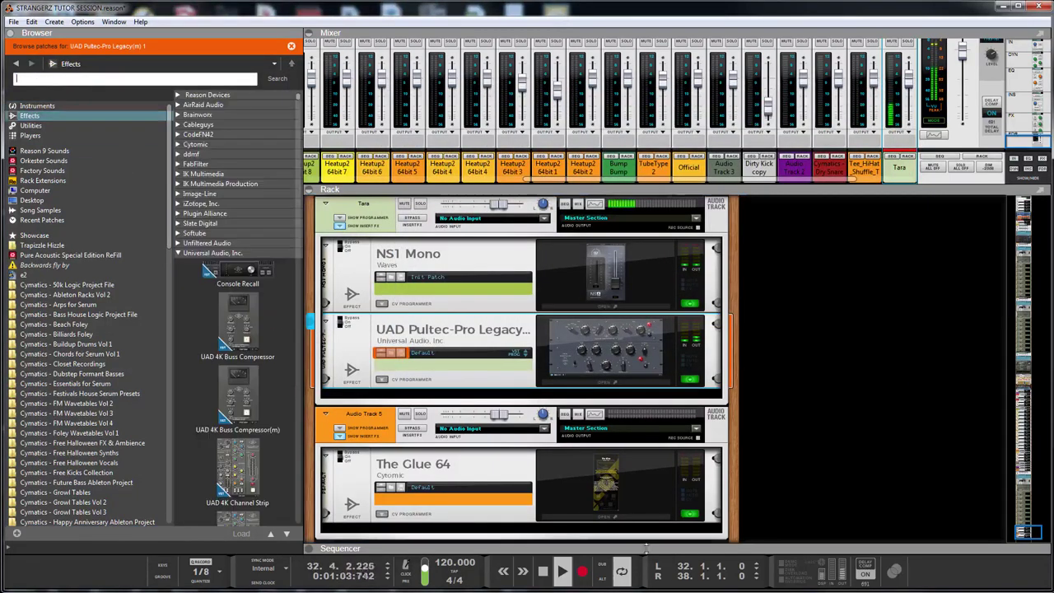
key(space)
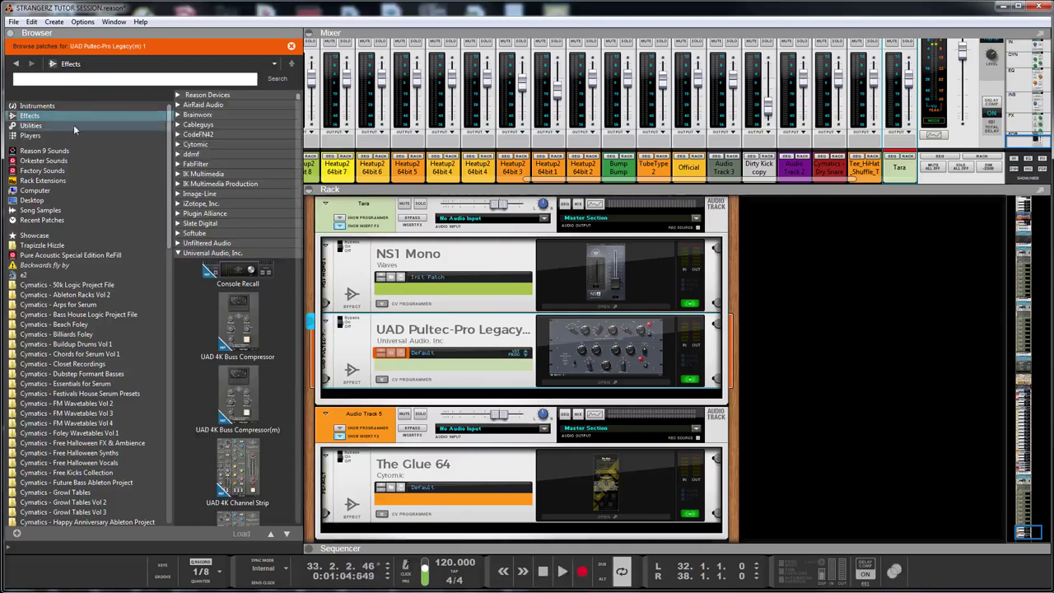
click(178, 253)
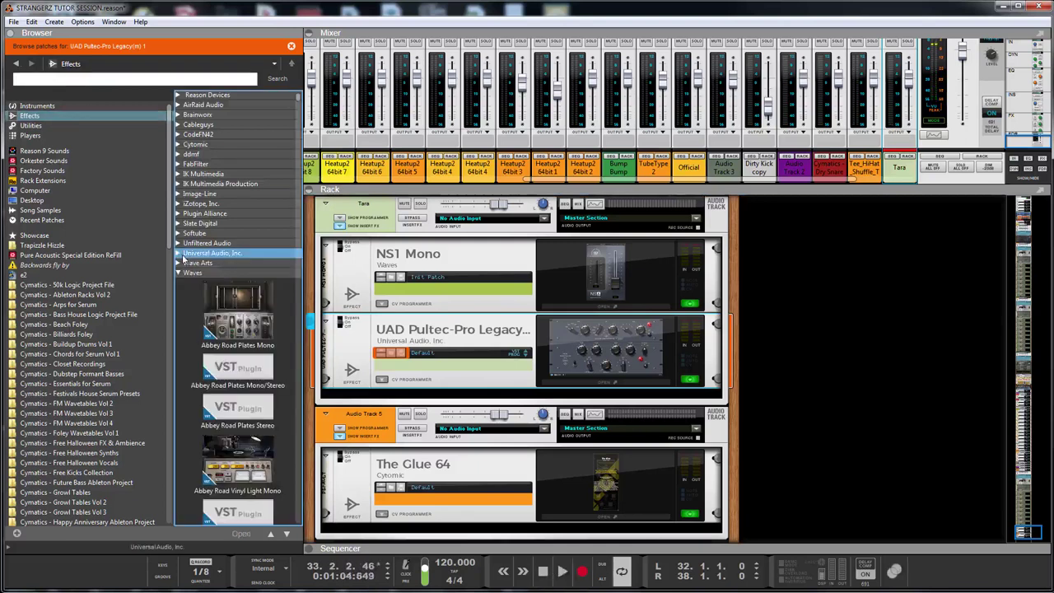
click(179, 236)
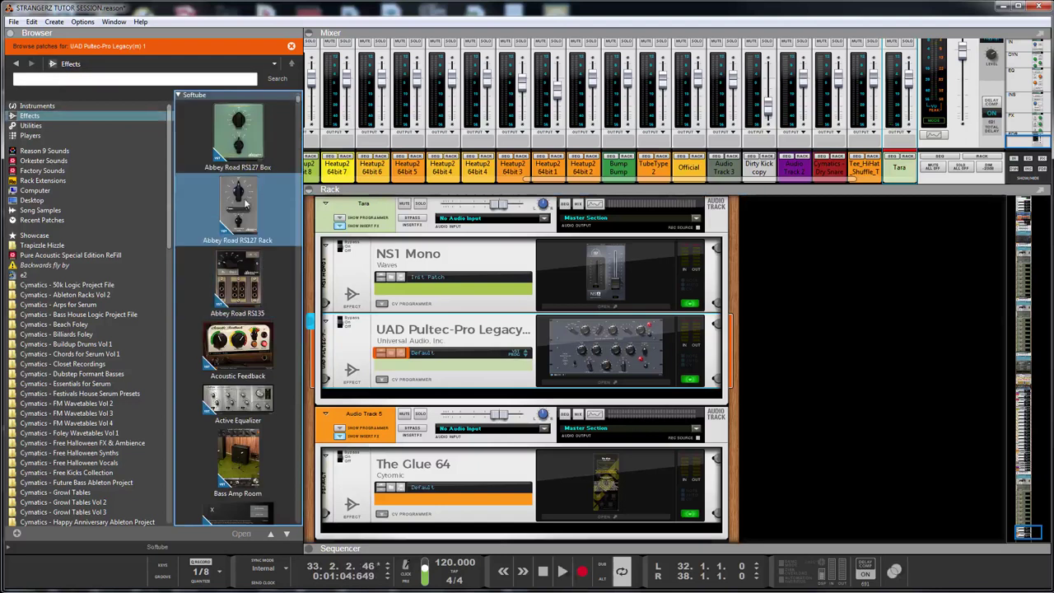
scroll(245, 305, down, 5)
scroll(243, 305, down, 15)
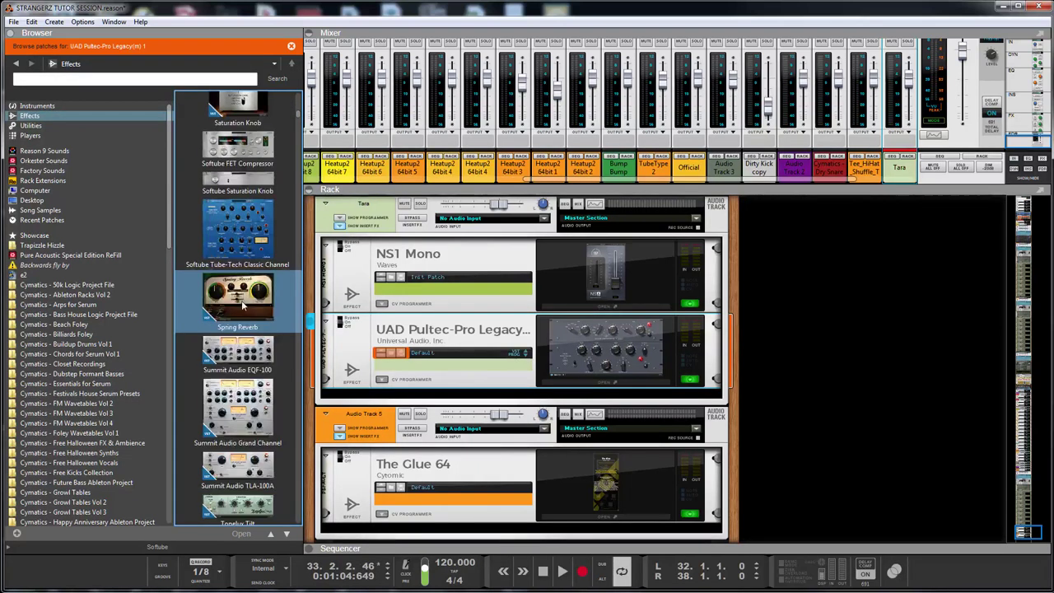
scroll(243, 305, down, 1)
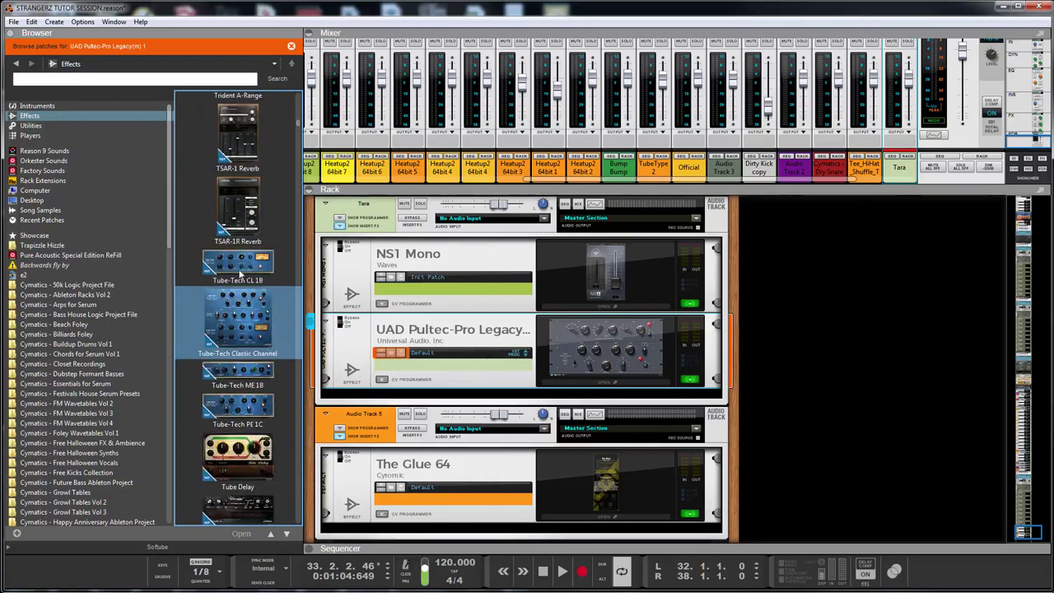
drag(240, 262, 393, 326)
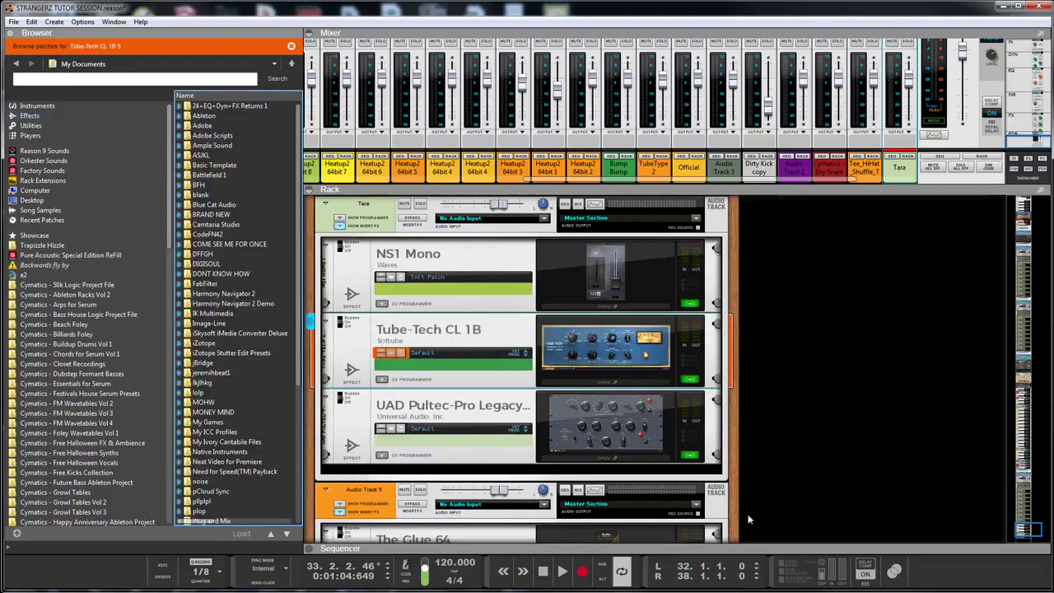
Enlarge the sequencer and set the loop from bar 40 to bar 45 around the later vocal clip, with the playhead at bar 40
drag(752, 541, 764, 308)
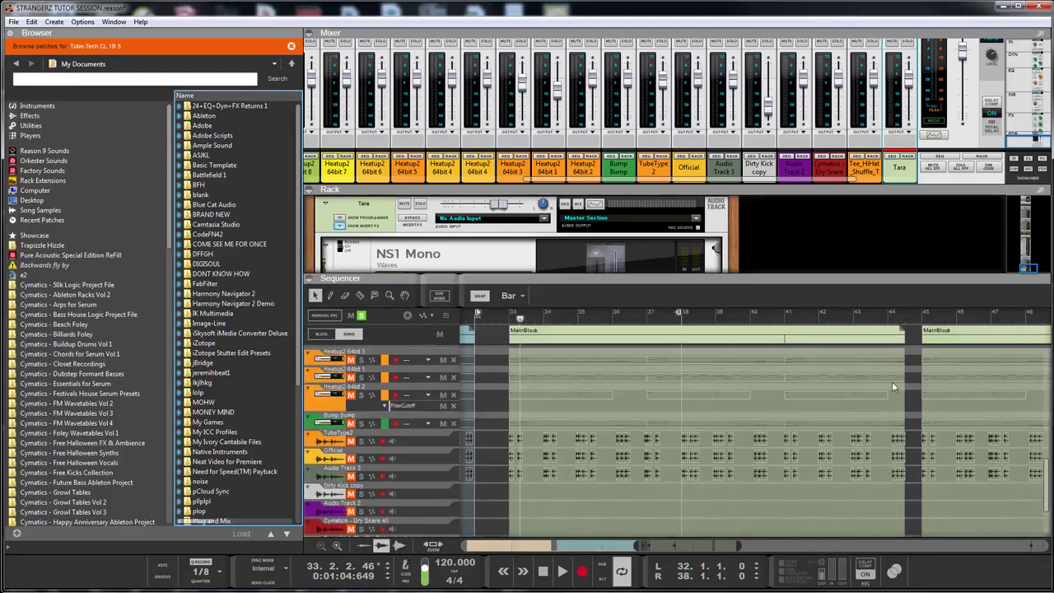
scroll(737, 320, down, 3)
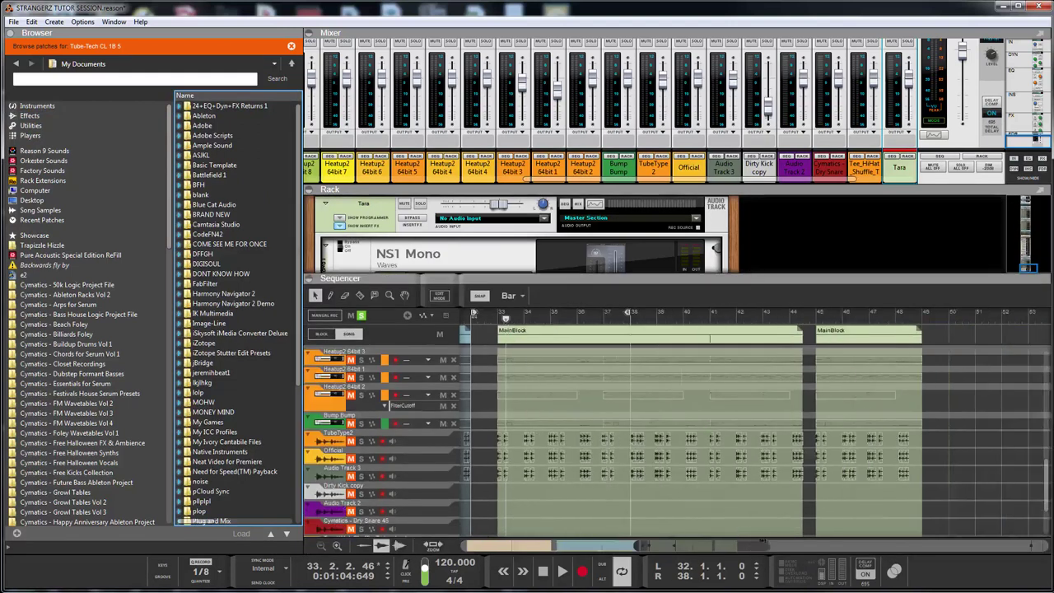
drag(727, 280, 721, 173)
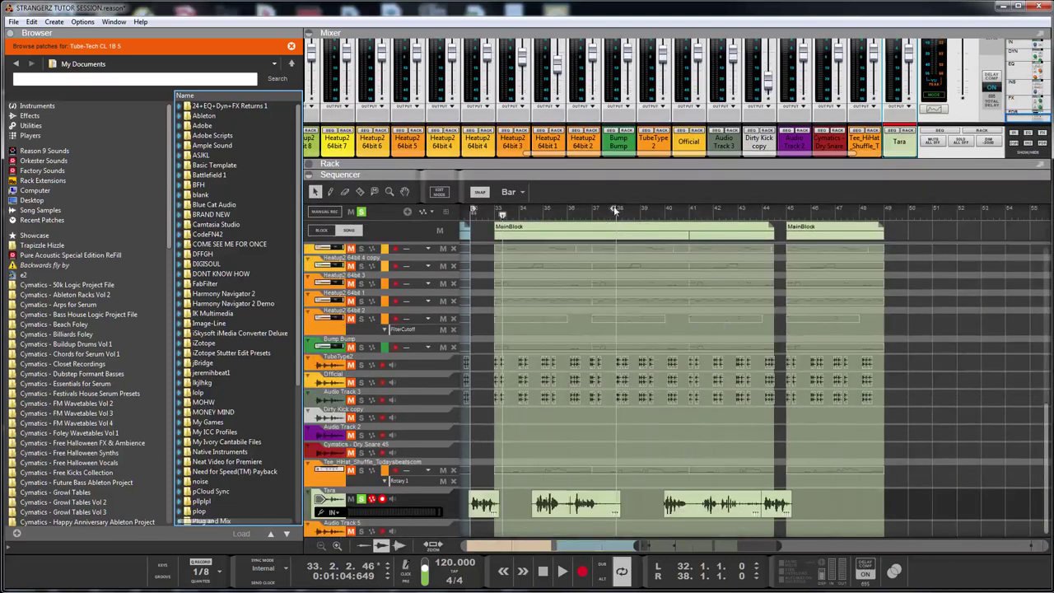
drag(614, 209, 760, 208)
drag(760, 270, 792, 275)
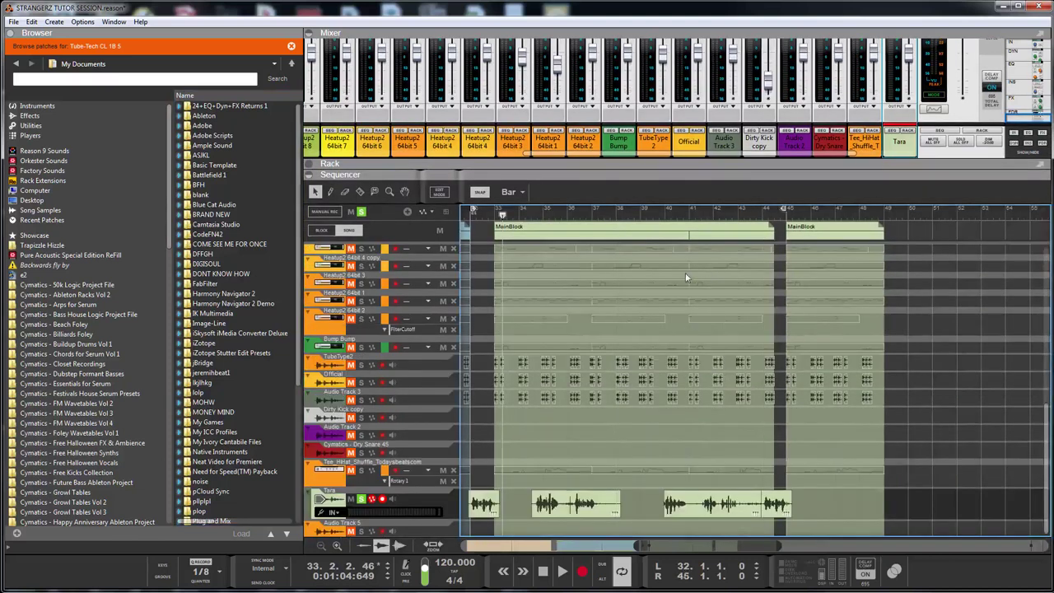
drag(475, 212, 667, 284)
click(665, 216)
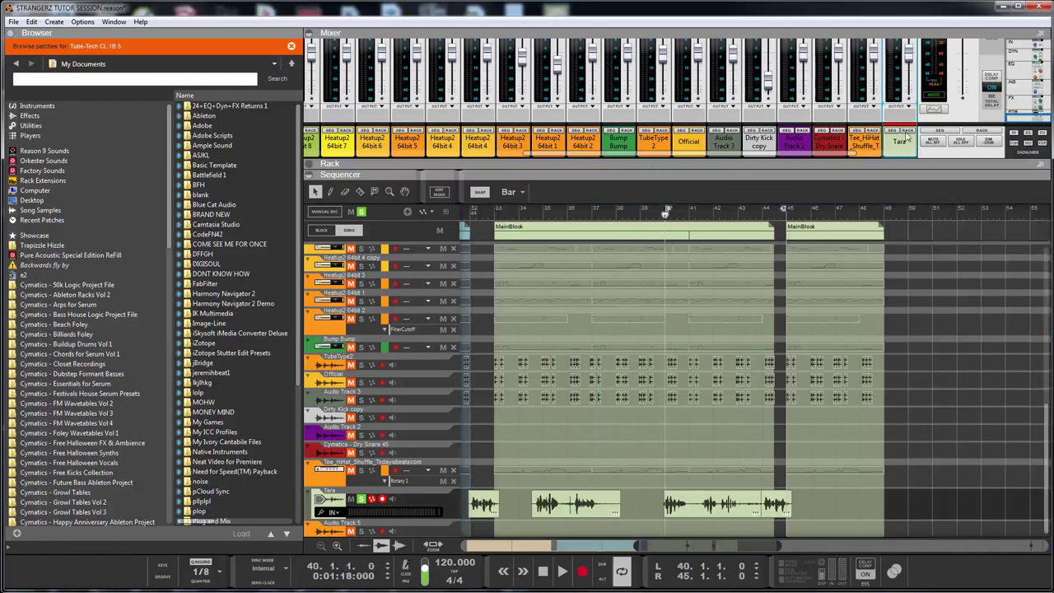
Show the vocal track's rack devices, open the Tube-Tech CL 1B plugin window and place it clear of the browser
click(908, 133)
click(605, 317)
drag(329, 36, 721, 146)
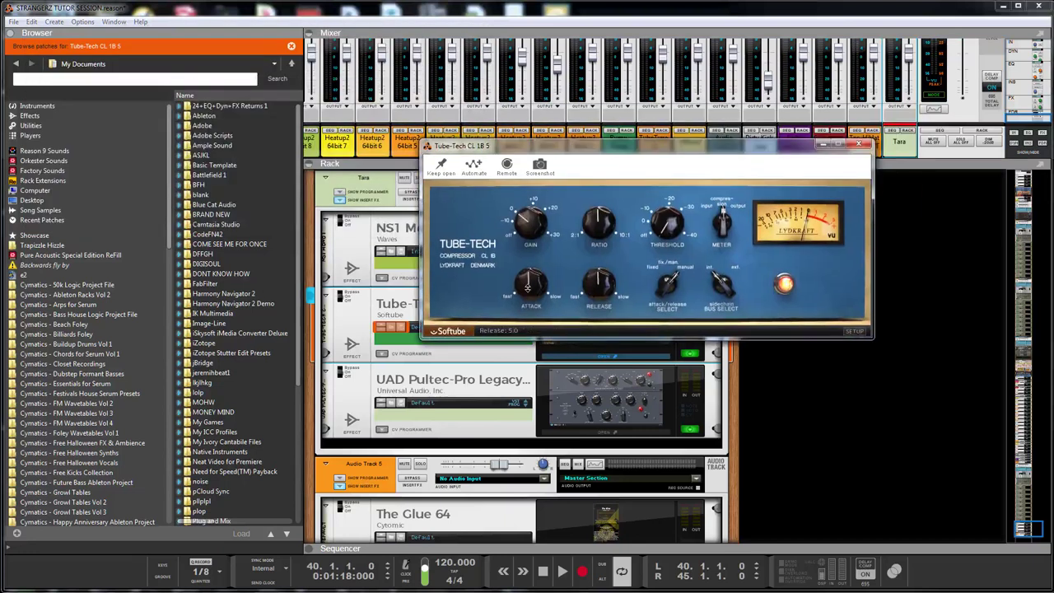
drag(627, 247, 647, 235)
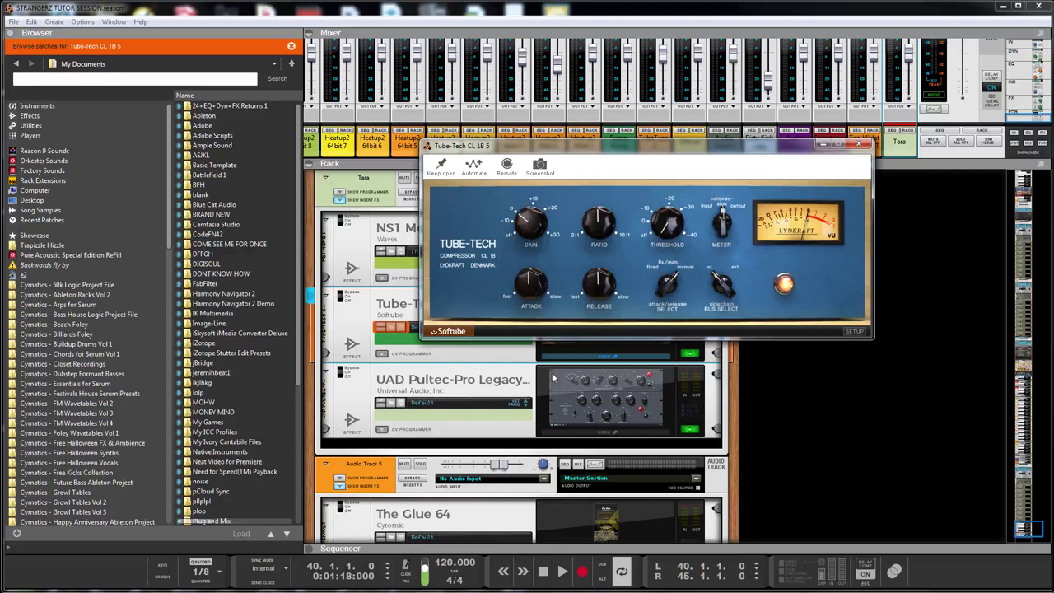
mouse_move(611, 271)
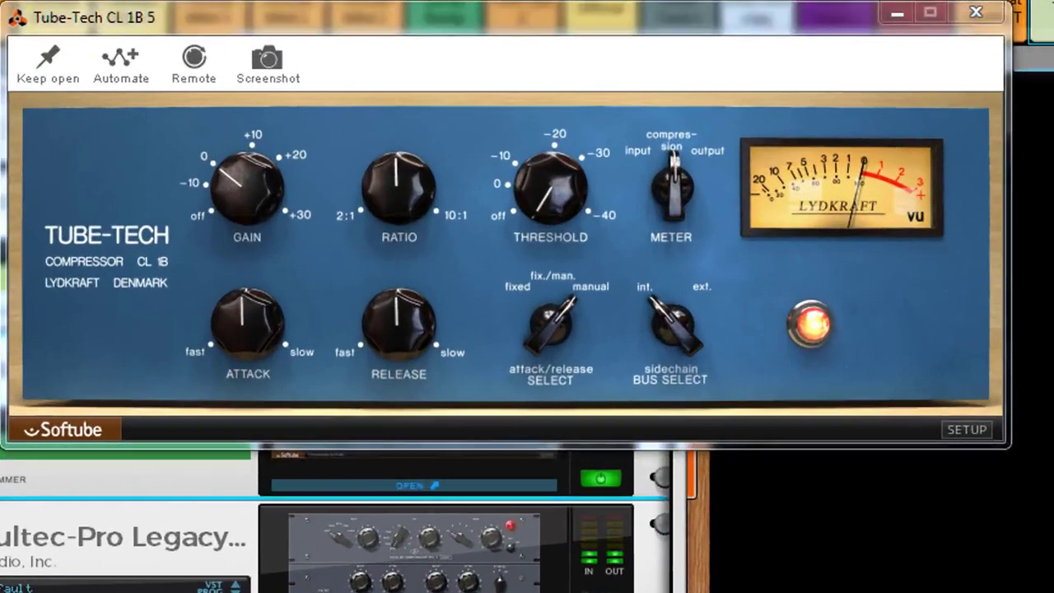
Set the CL 1B's attack and release to fastest, threshold to -41.0 dB and ratio to the 10:1 maximum
mouse_move(267, 341)
drag(272, 348, 266, 478)
drag(400, 339, 498, 436)
drag(564, 266, 563, 16)
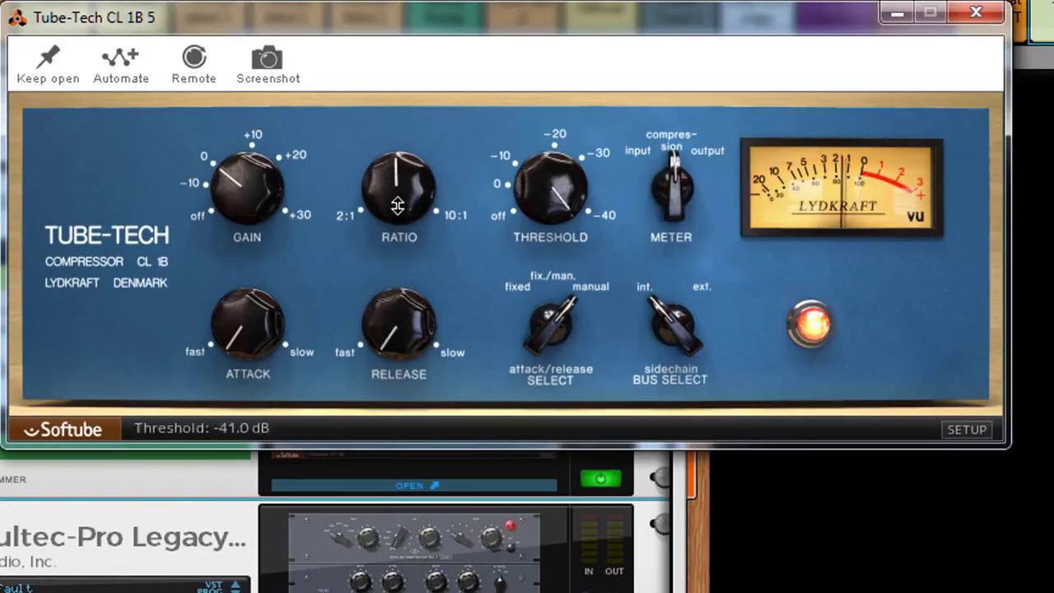
drag(412, 191, 412, 107)
drag(399, 321, 436, 457)
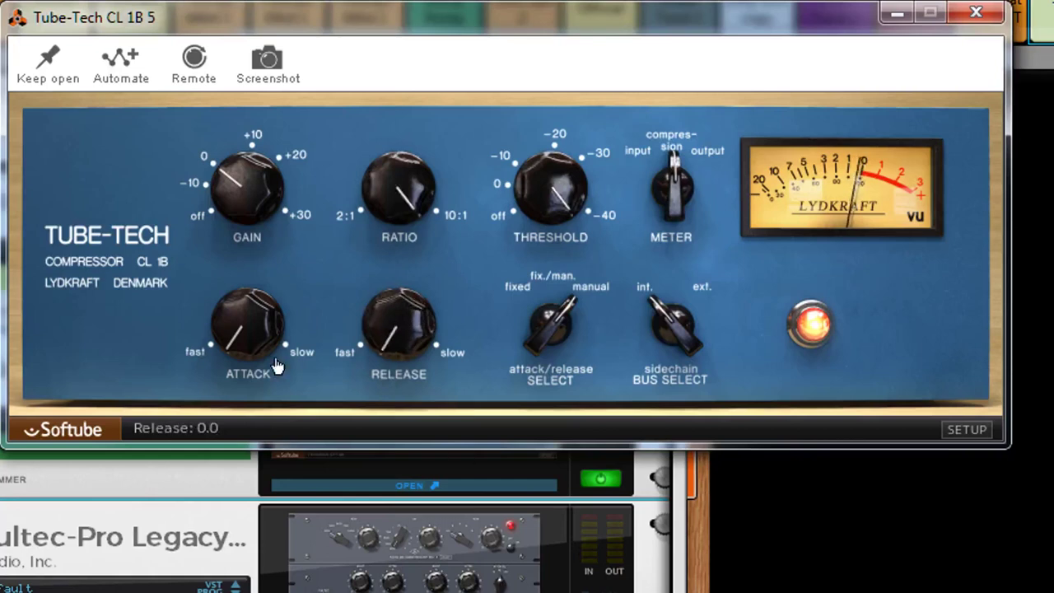
drag(247, 333, 247, 395)
Raise the CL 1B's gain to 1.5 dB and slow its attack and release to about 3
drag(218, 224, 225, 178)
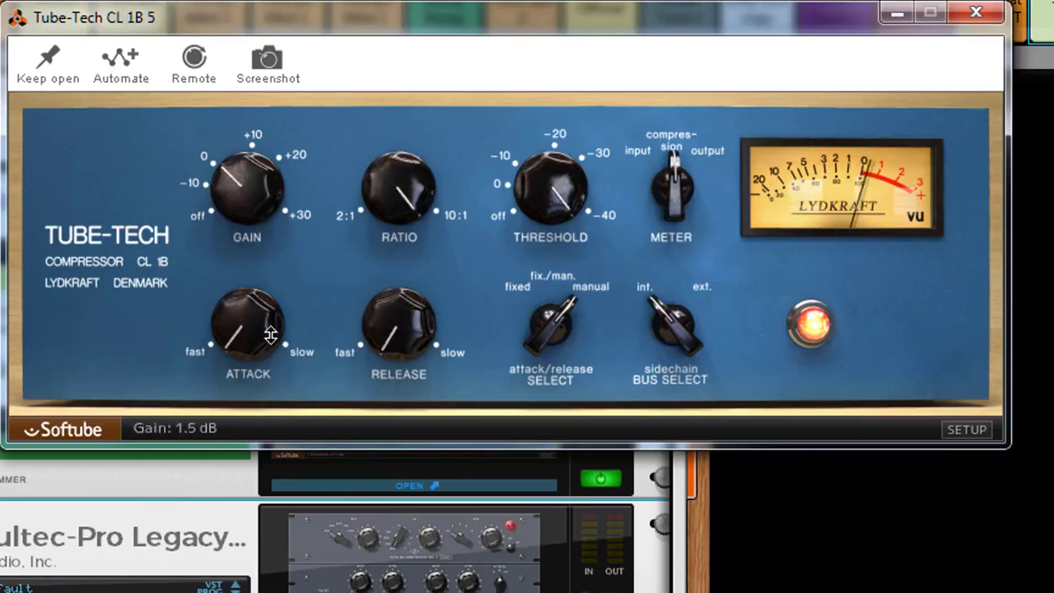
drag(241, 334, 221, 300)
drag(402, 353, 398, 277)
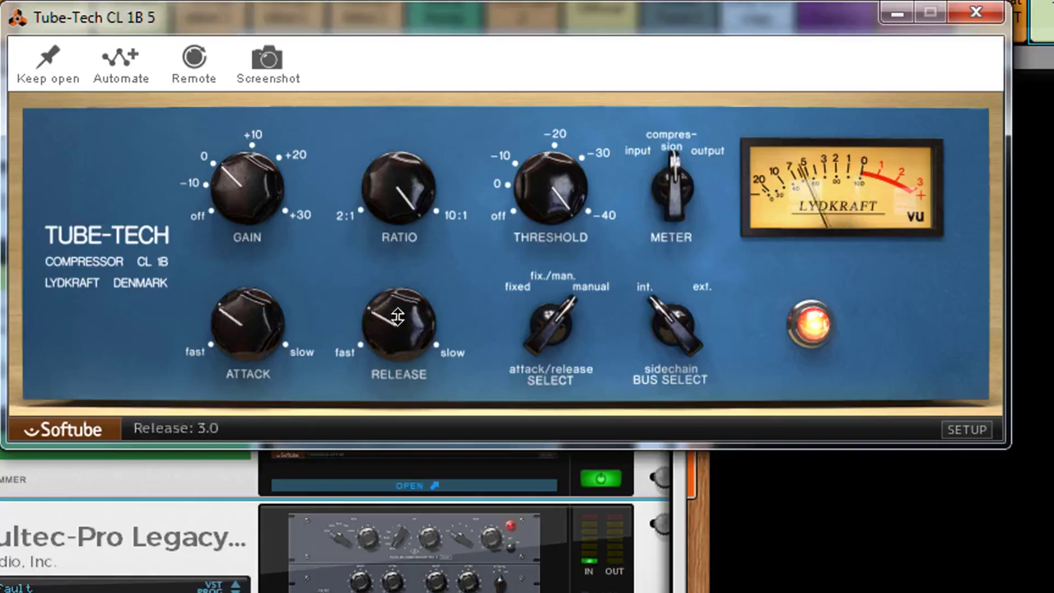
mouse_move(392, 329)
mouse_down()
mouse_move(399, 260)
mouse_move(400, 290)
mouse_move(397, 280)
mouse_move(383, 321)
mouse_up()
Lower the CL 1B's ratio to 6.8 and set its threshold to -31.5 dB
drag(391, 176, 398, 212)
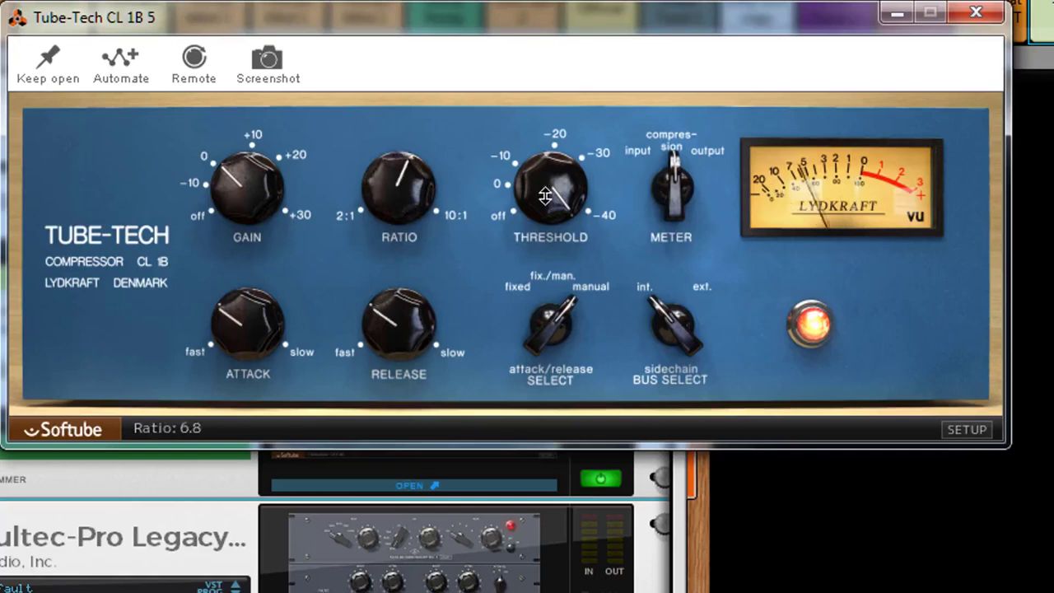
drag(547, 191, 539, 209)
drag(542, 201, 547, 202)
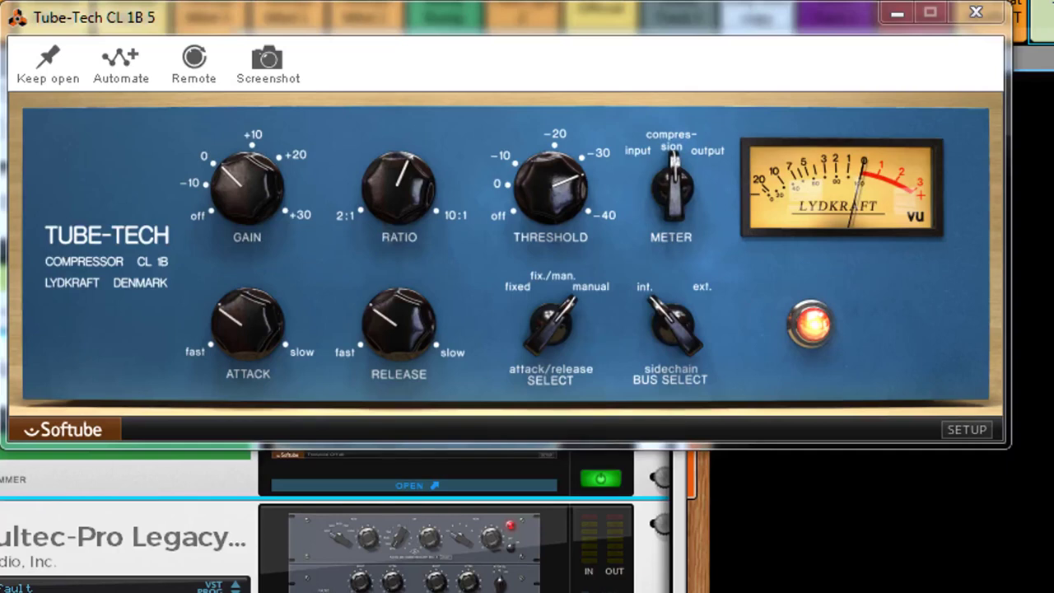
drag(550, 197, 550, 196)
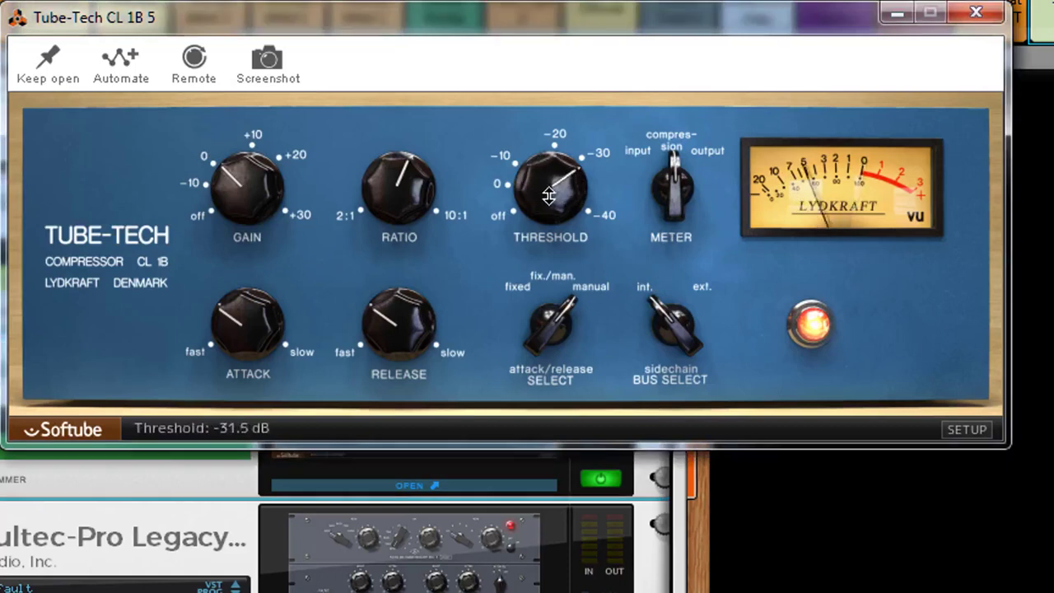
Raise the CL 1B's gain to 5.2 dB, slow its release to 3.9 and lower its ratio to 5.2
mouse_move(236, 205)
mouse_down()
mouse_move(236, 170)
mouse_move(233, 190)
mouse_up()
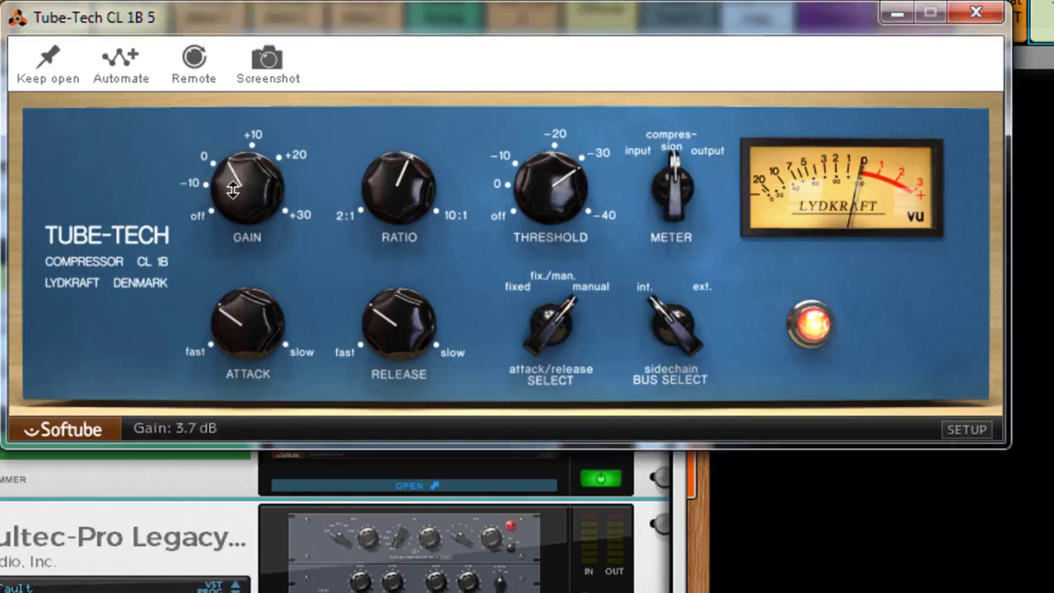
mouse_move(360, 300)
mouse_down()
mouse_move(376, 302)
mouse_move(373, 313)
mouse_up()
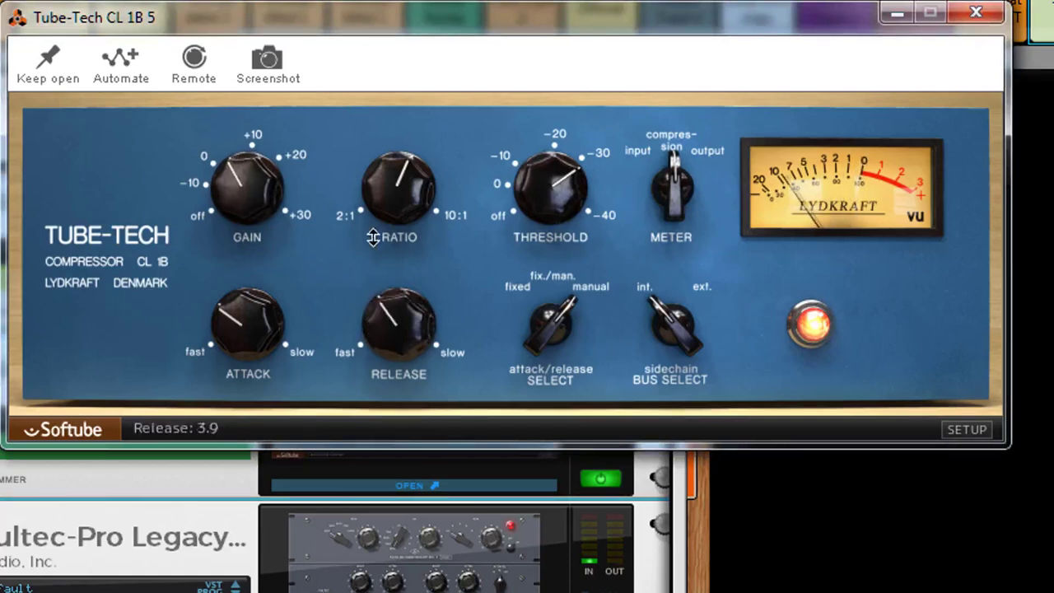
drag(392, 189, 387, 195)
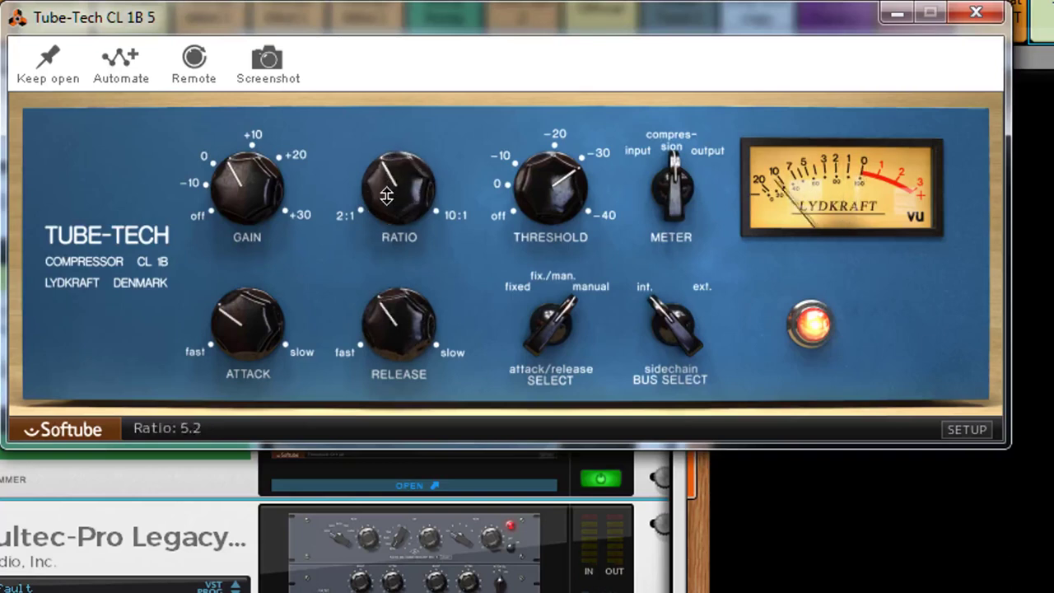
click(233, 331)
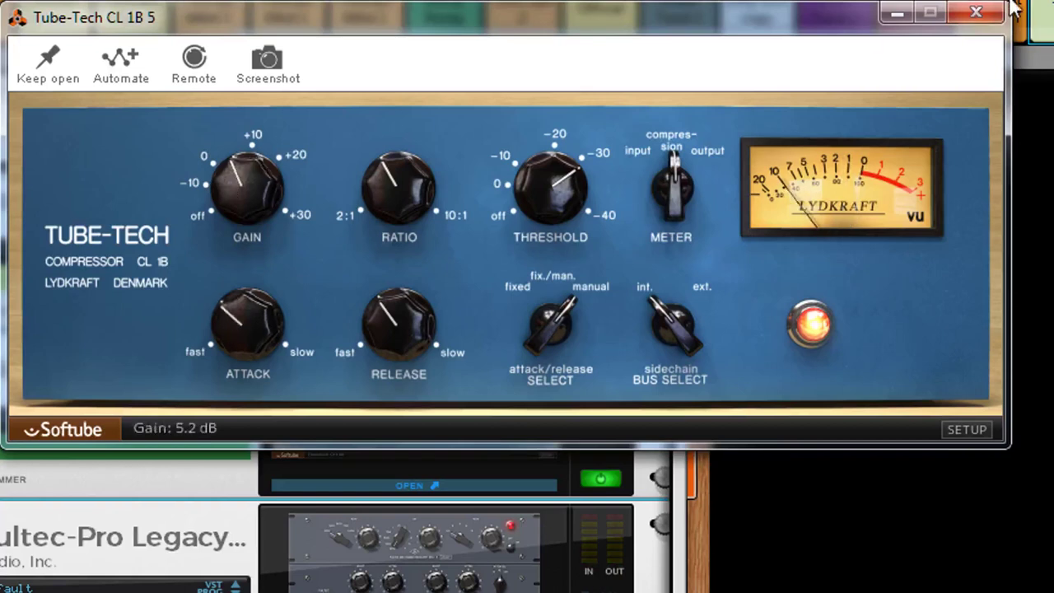
Close the CL 1B window and switch the compressor off in the rack
click(971, 11)
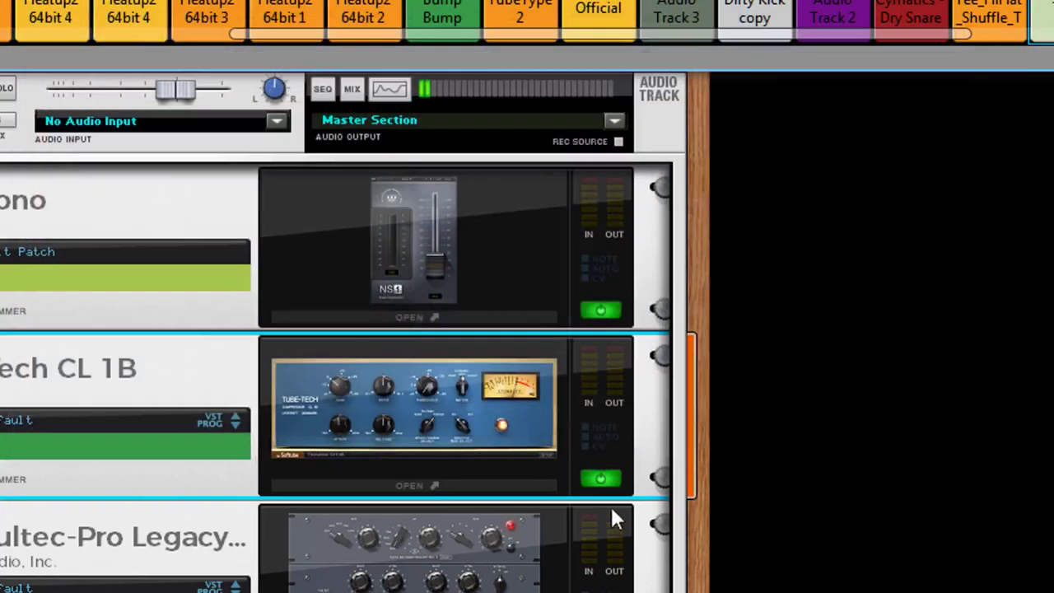
click(445, 544)
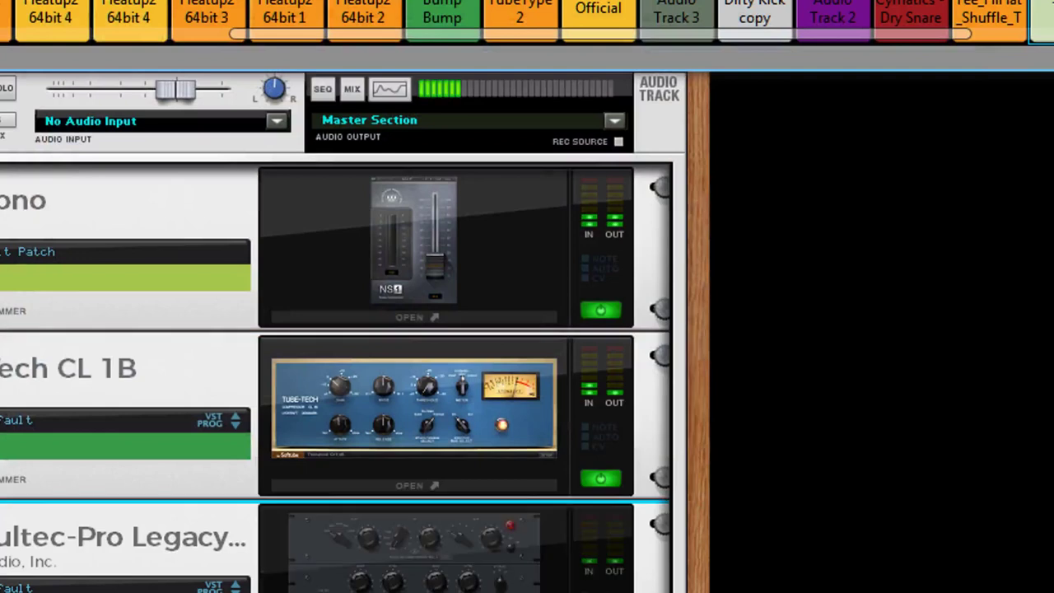
click(601, 478)
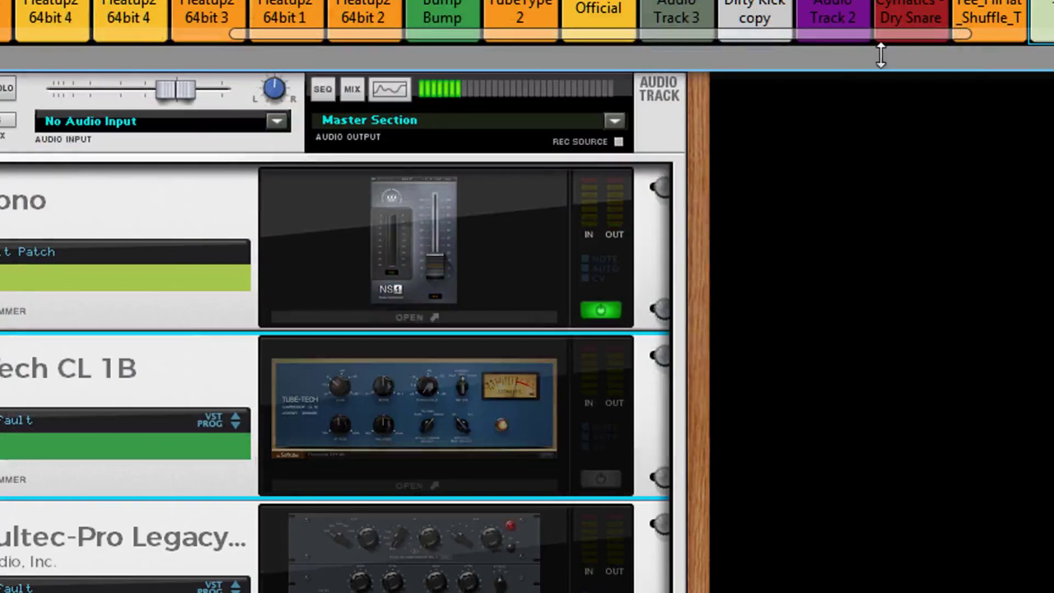
Bring the sequencer into view, stop the song and restart playback from bar 40
drag(897, 83, 873, 436)
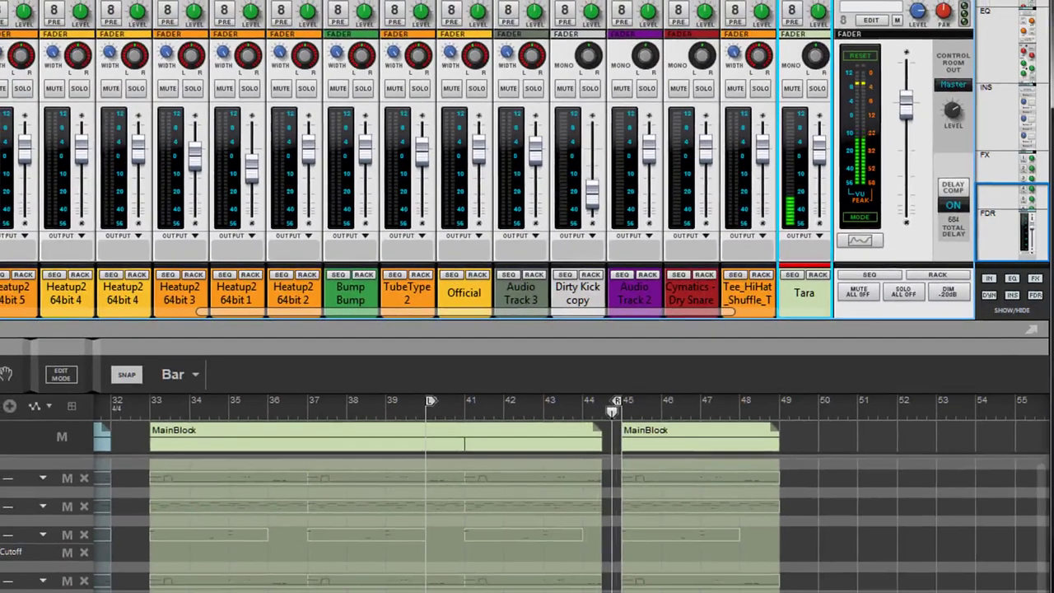
click(159, 456)
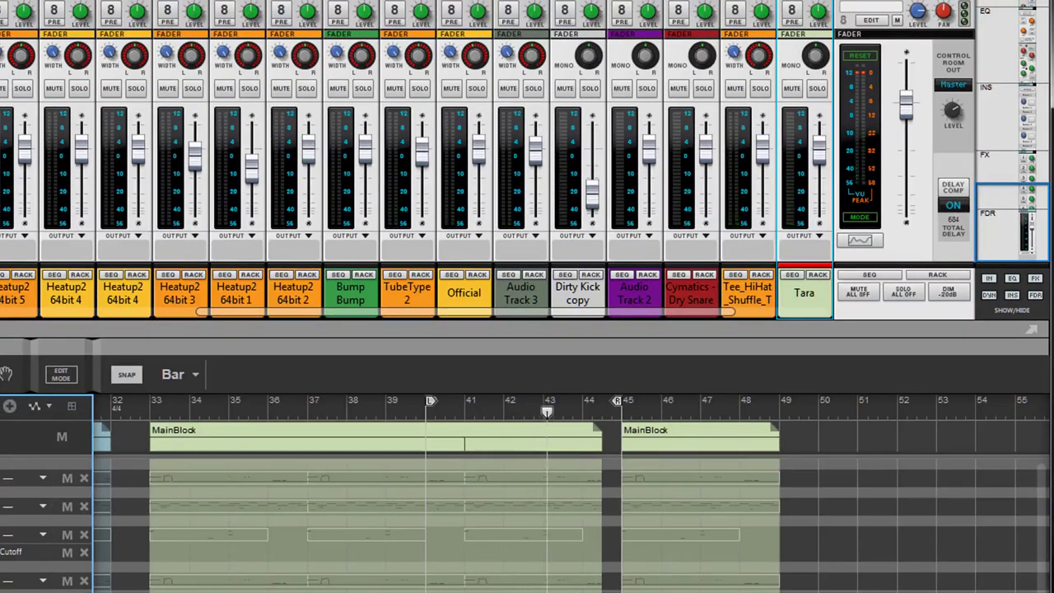
key(space)
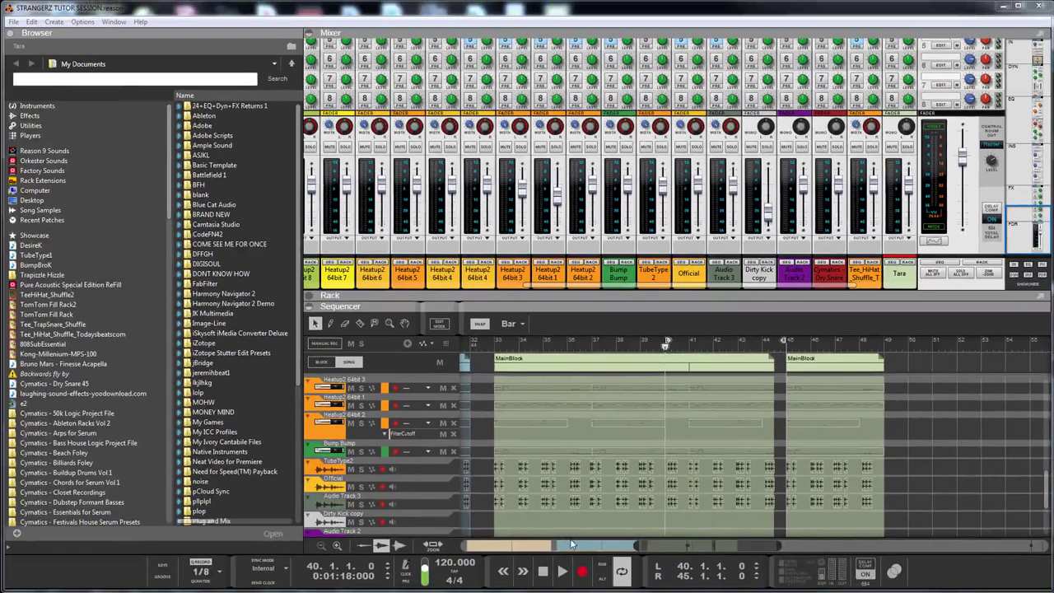
click(563, 572)
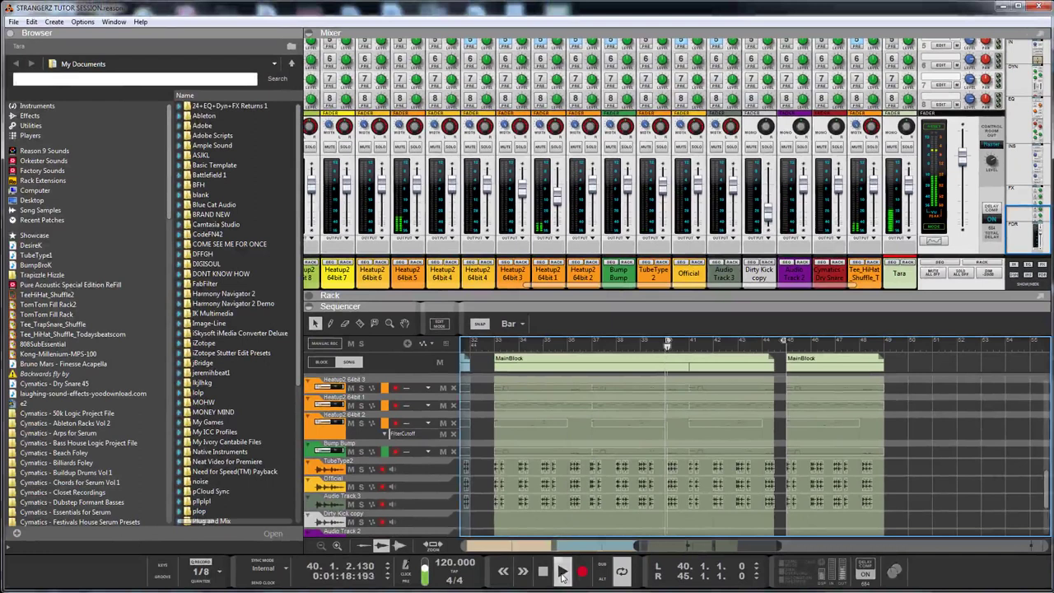
Show the vocal track's rack devices and check the NS1 Mono's settings in its plugin window
click(907, 262)
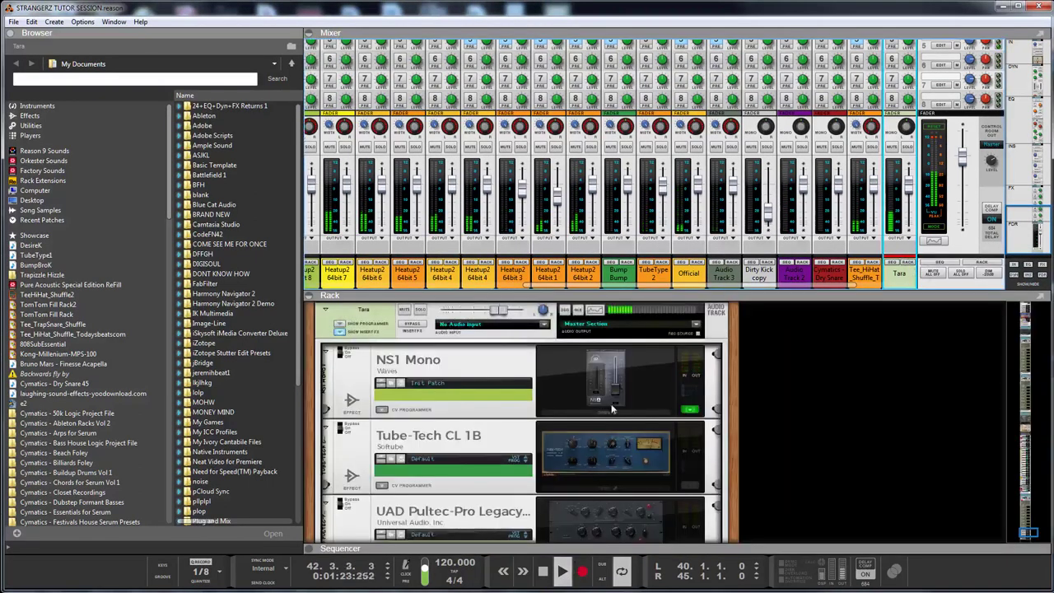
double_click(606, 372)
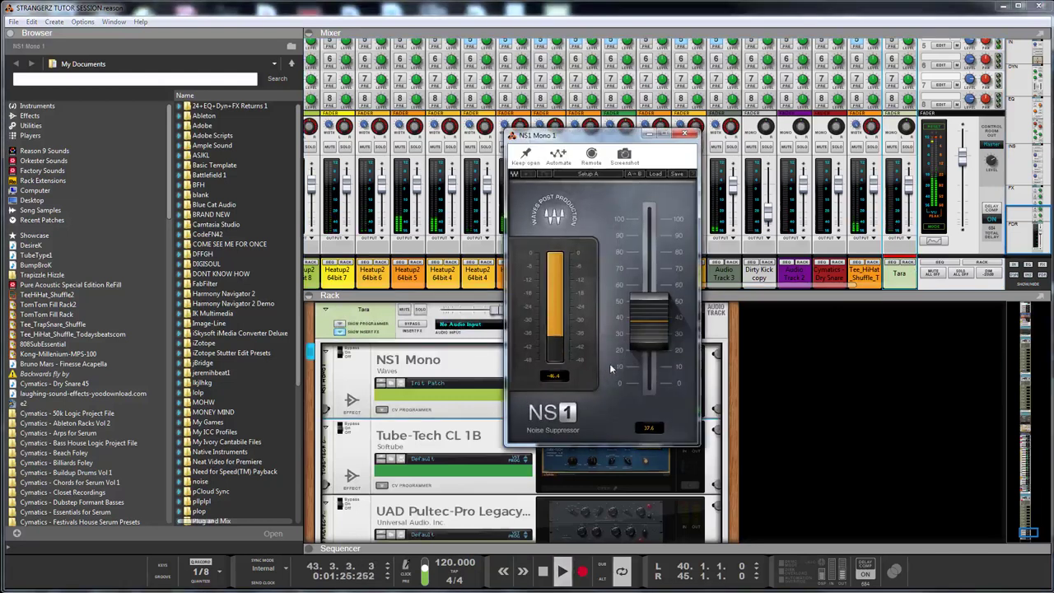
click(689, 134)
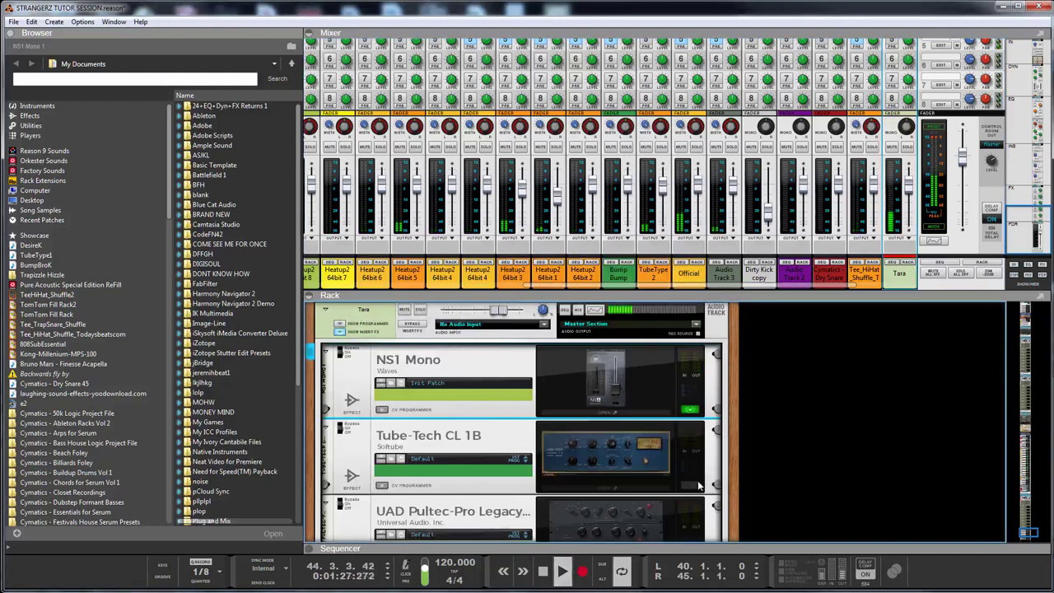
Switch the CL 1B back on, open its window and move it clear of the vocal track's mixer channel
click(605, 487)
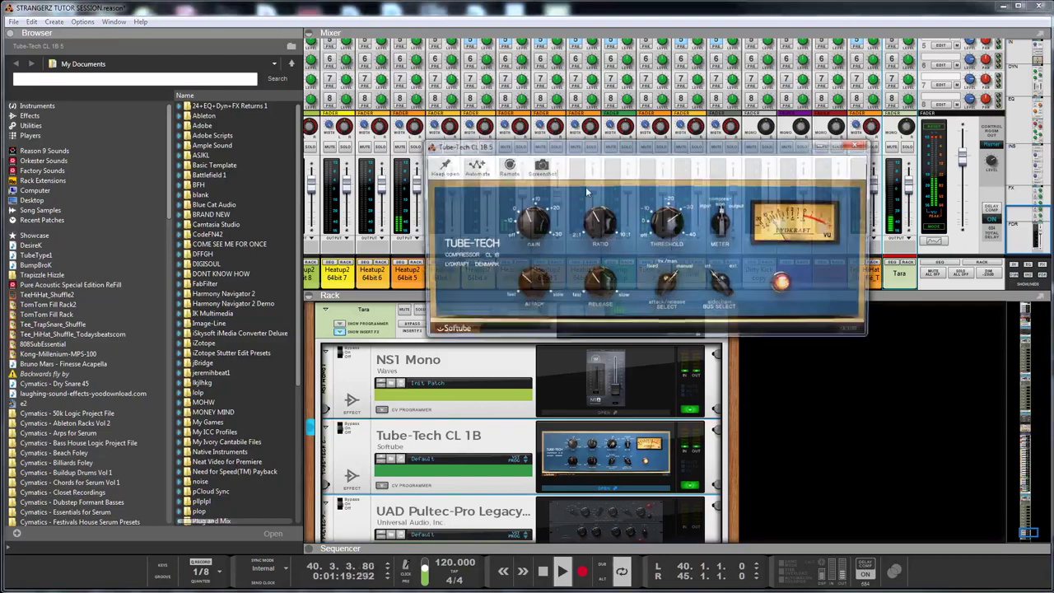
drag(686, 151, 449, 96)
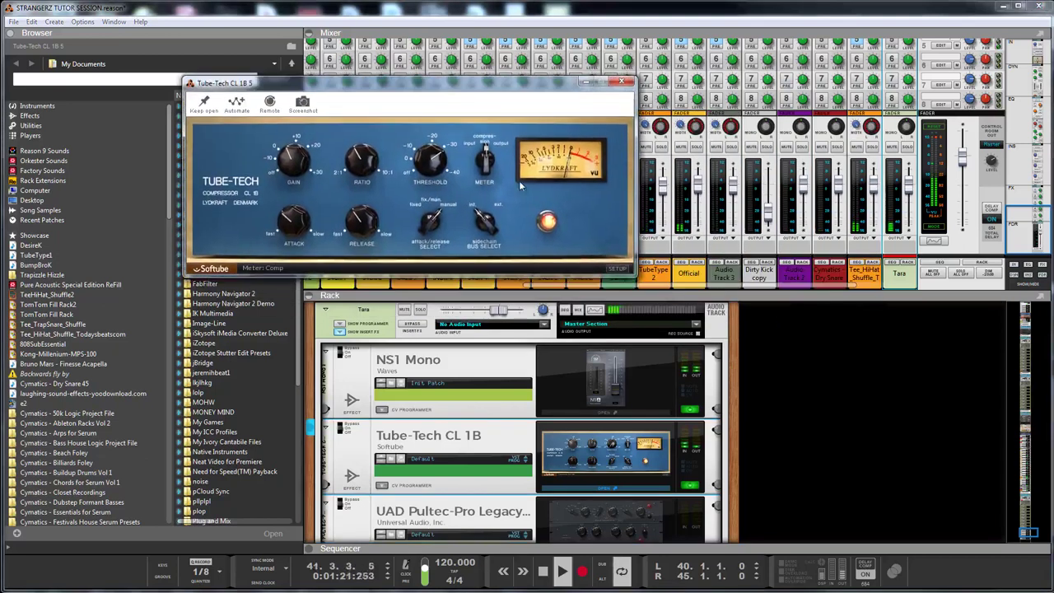
click(624, 83)
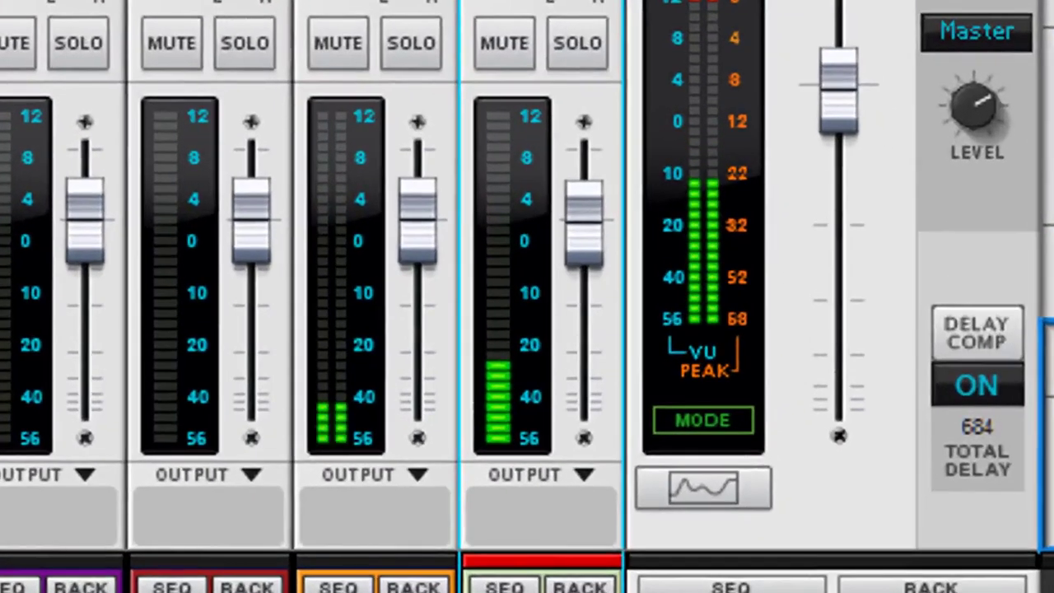
click(974, 110)
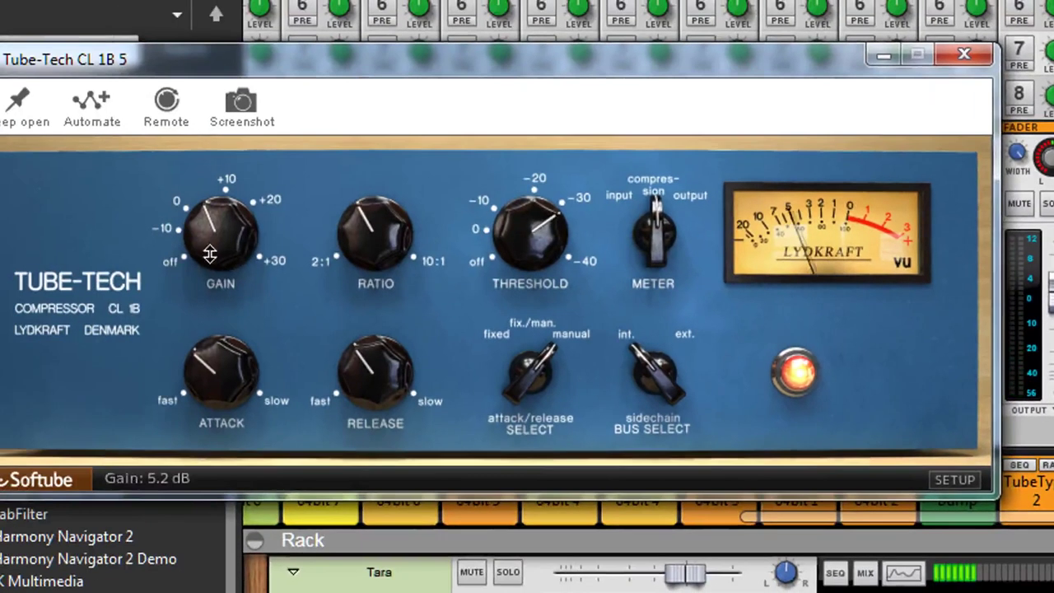
Raise the CL 1B's gain to just above +10 dB, then set its release to 4.0 and attack to 2.4
drag(210, 254, 219, 242)
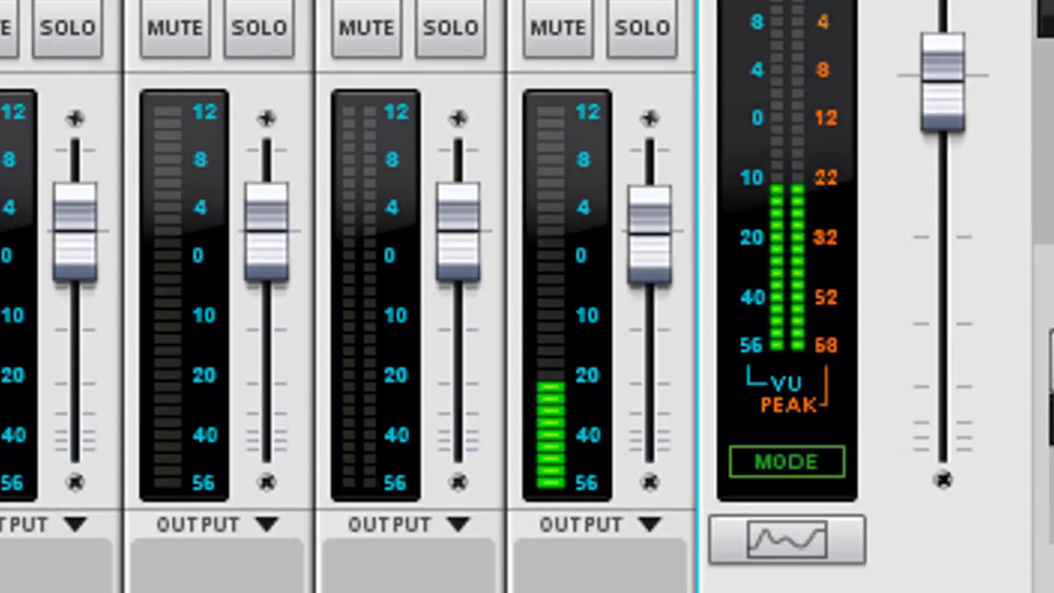
click(644, 26)
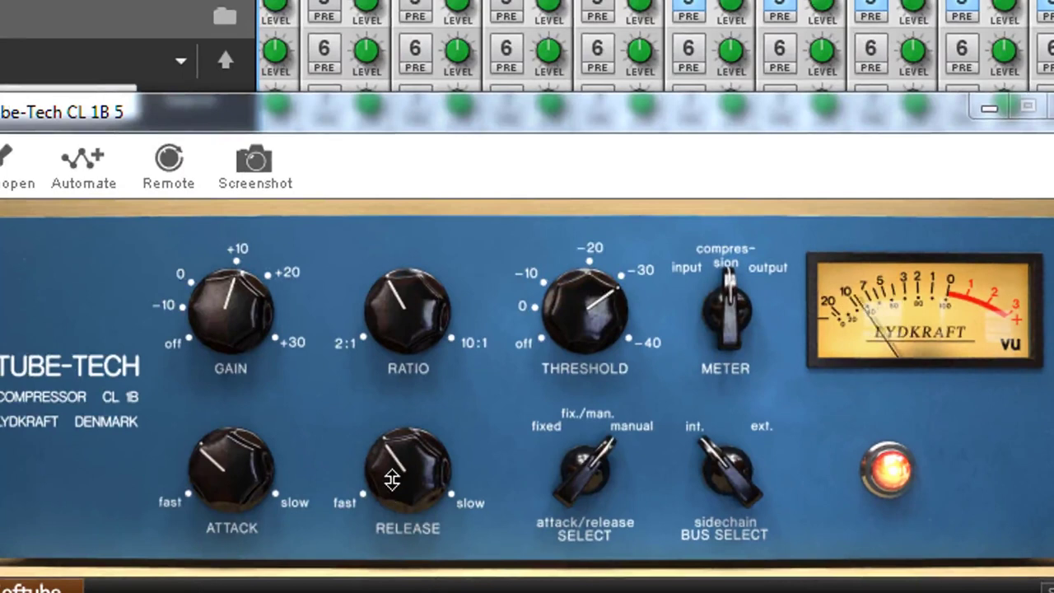
drag(392, 477, 392, 475)
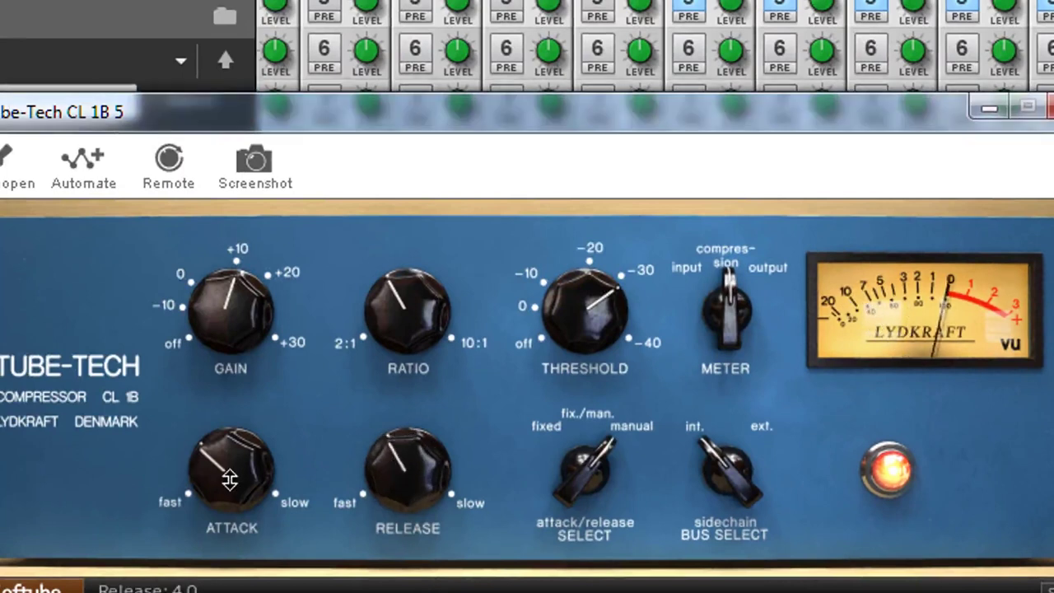
mouse_move(213, 480)
mouse_down()
mouse_move(214, 520)
mouse_move(212, 494)
mouse_up()
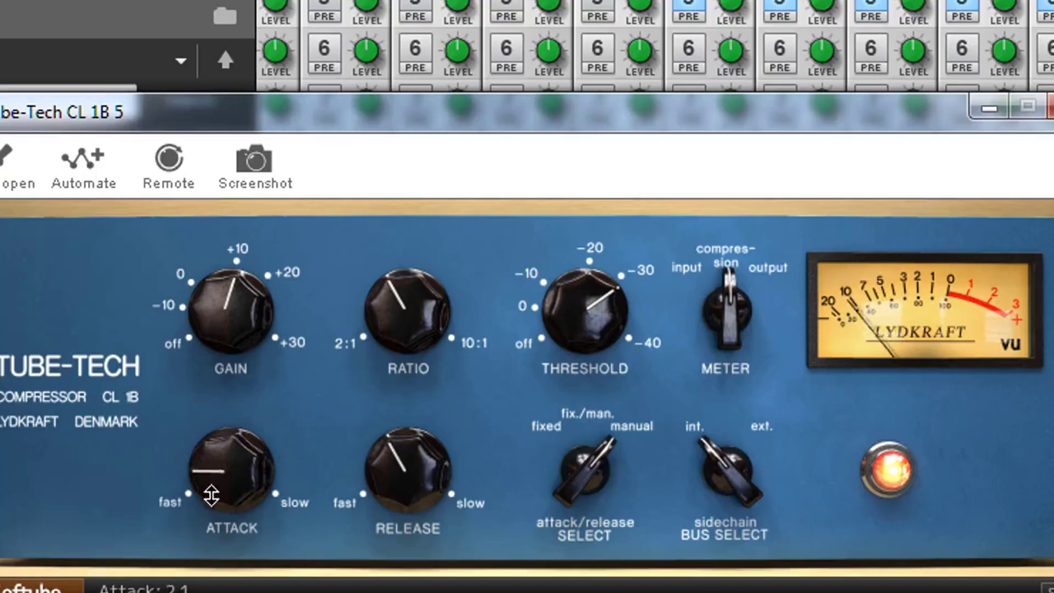
drag(212, 489, 211, 484)
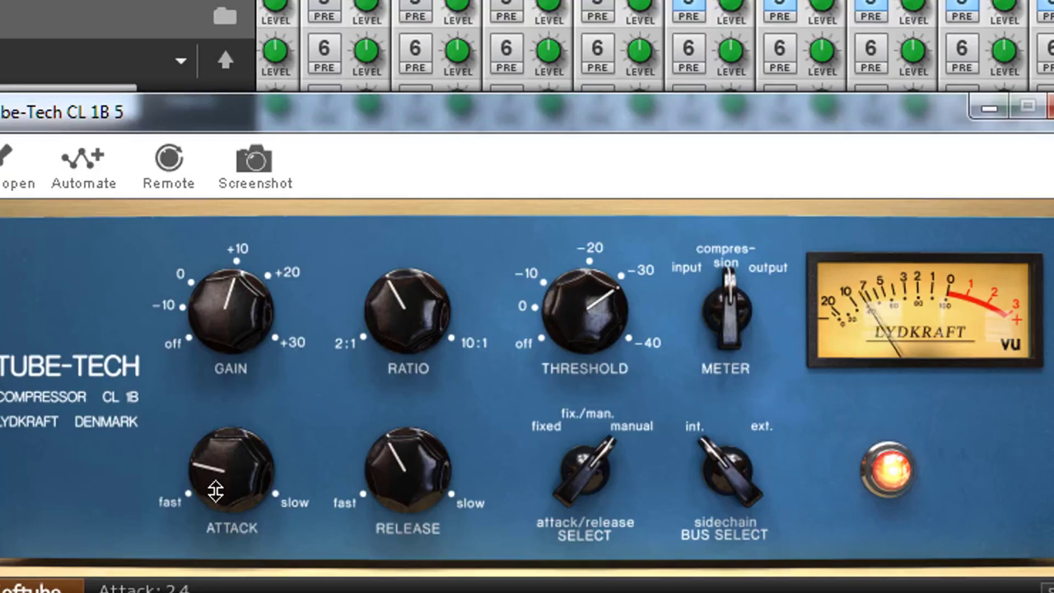
Set the CL 1B's threshold to -30.0 dB, slow its attack slightly and set its release to 4.7
mouse_move(589, 307)
mouse_down()
mouse_move(579, 311)
mouse_move(584, 321)
mouse_up()
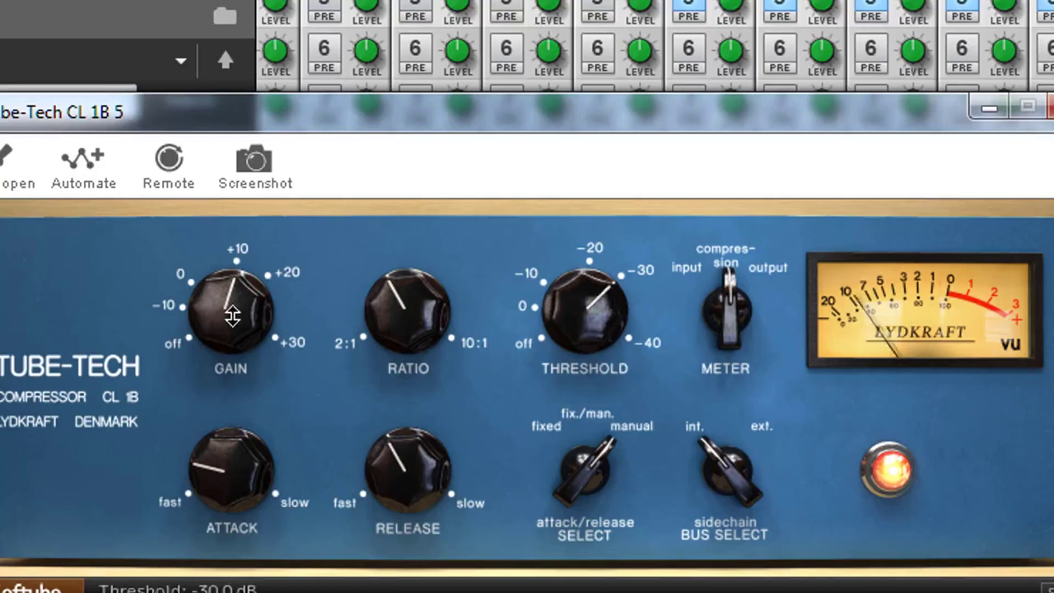
click(381, 471)
click(194, 447)
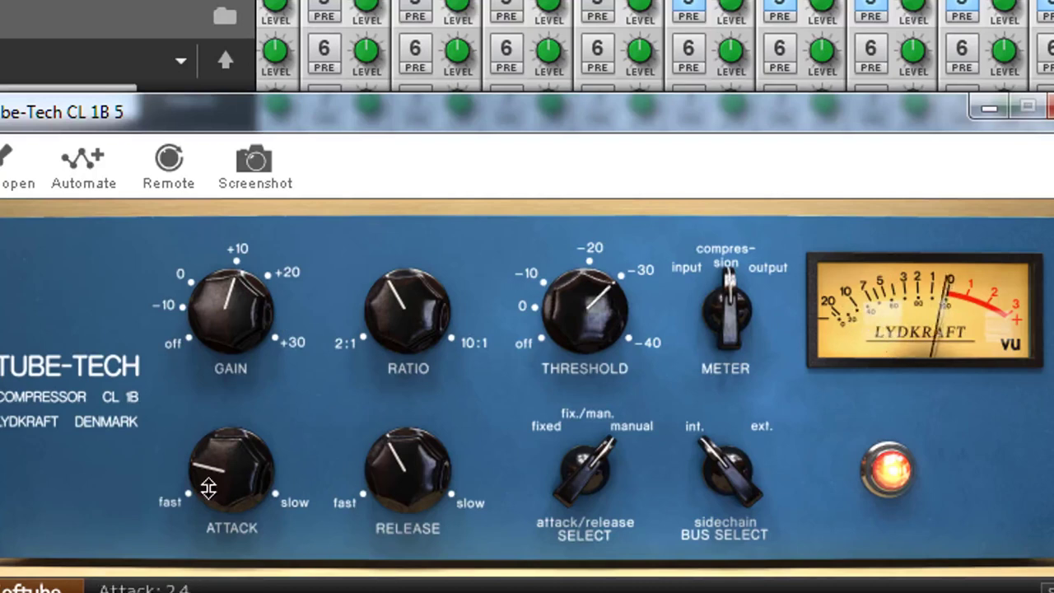
drag(203, 476, 207, 466)
drag(391, 481, 385, 461)
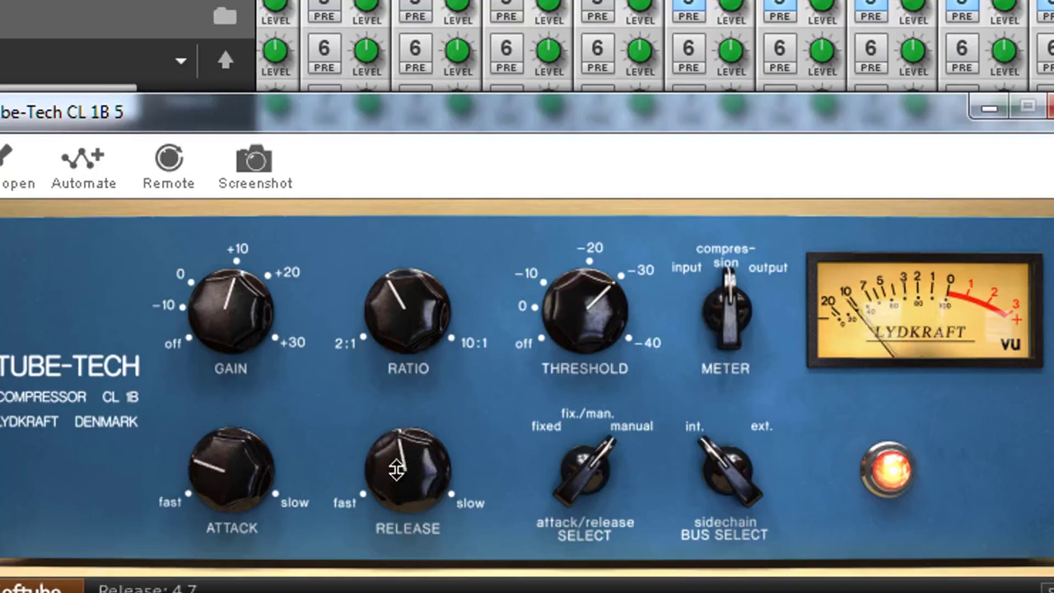
drag(395, 469, 393, 474)
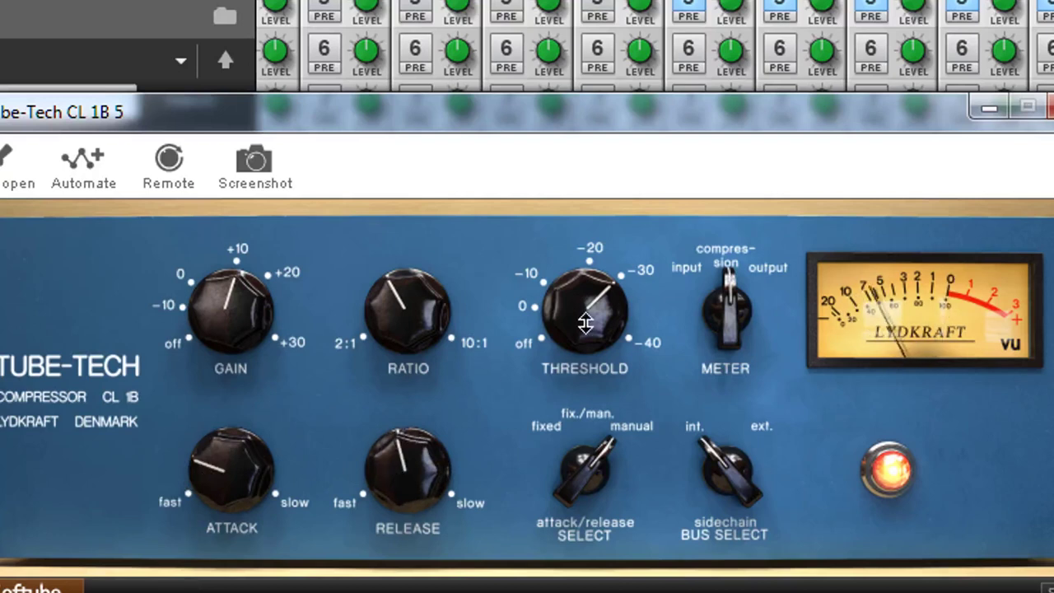
Set the CL 1B's threshold to -28.5 dB
mouse_move(272, 305)
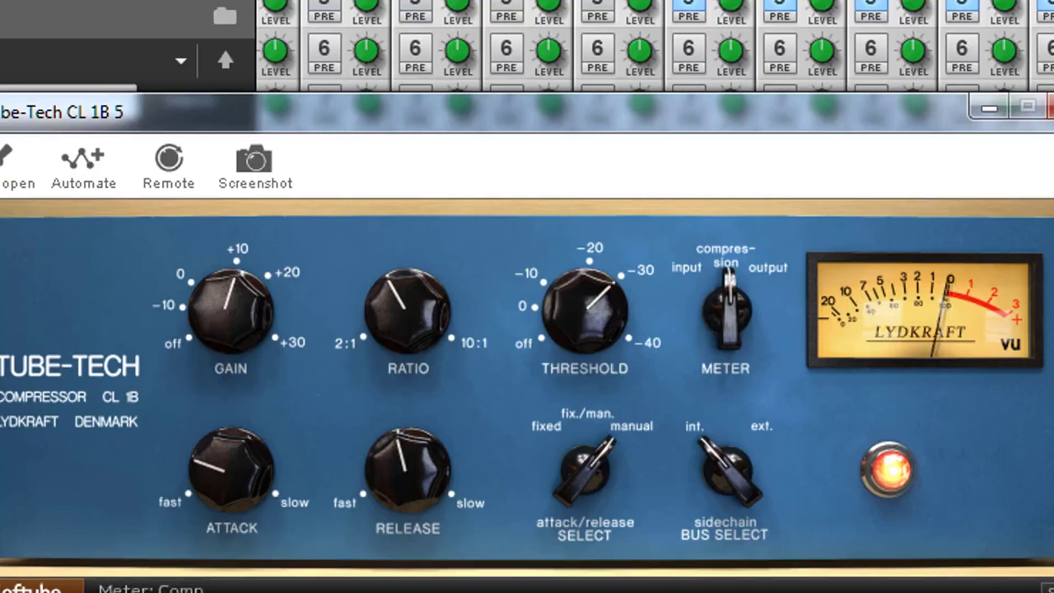
click(1049, 107)
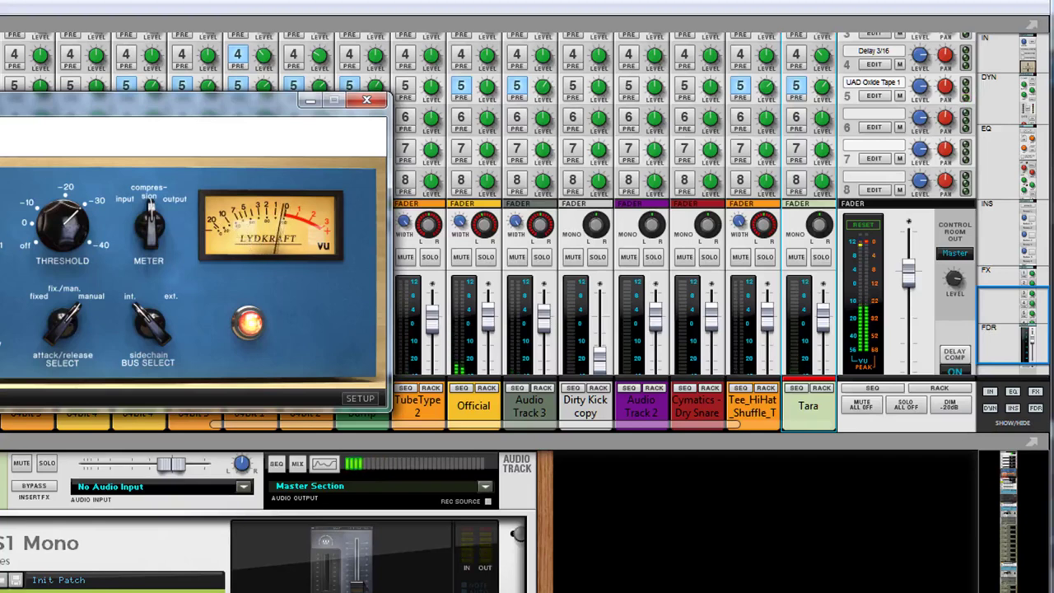
click(368, 100)
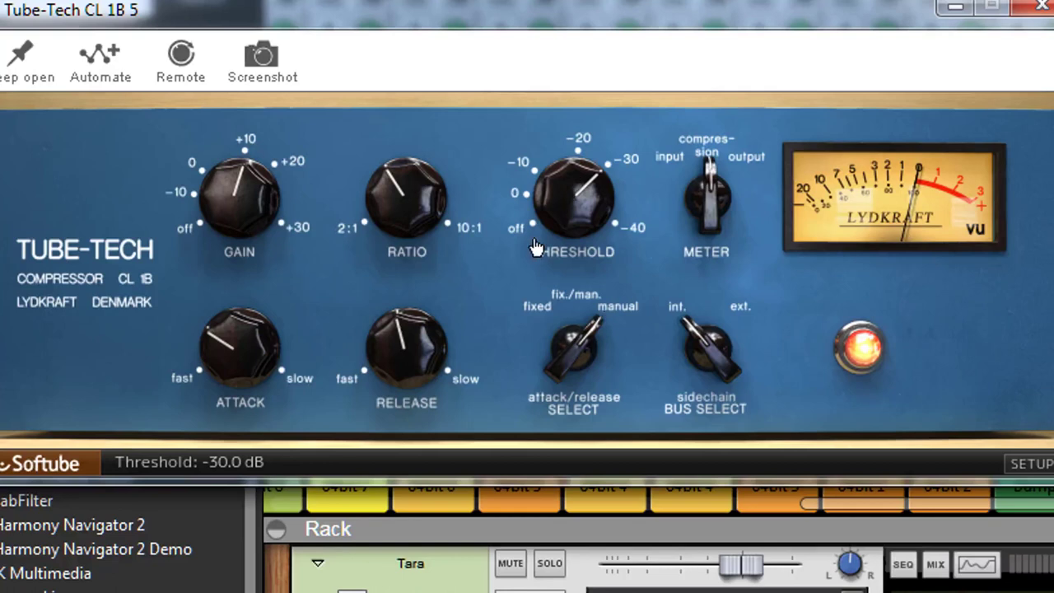
scroll(569, 182, up, 1)
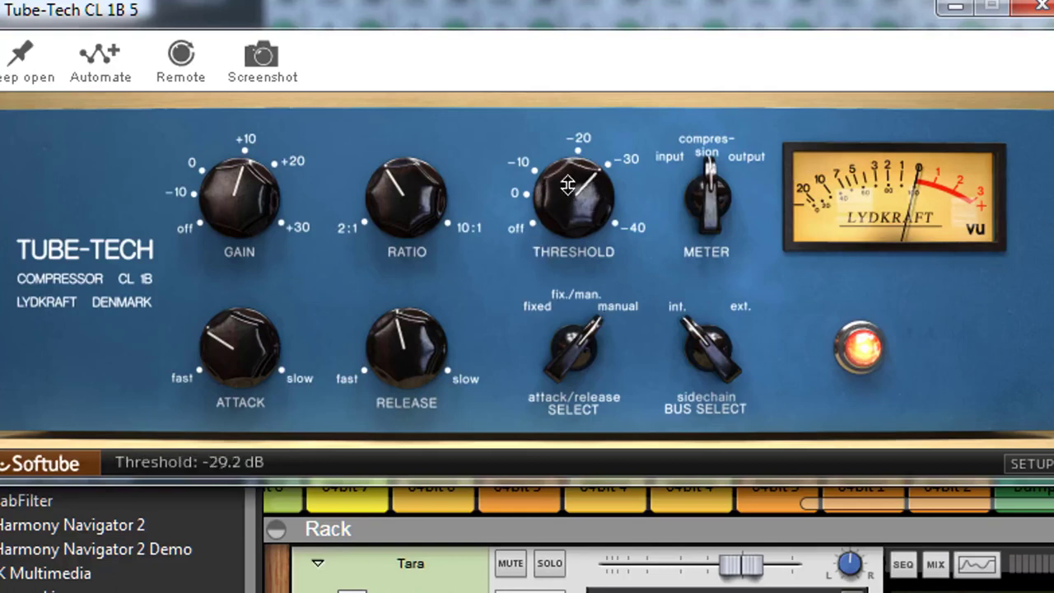
scroll(583, 184, up, 1)
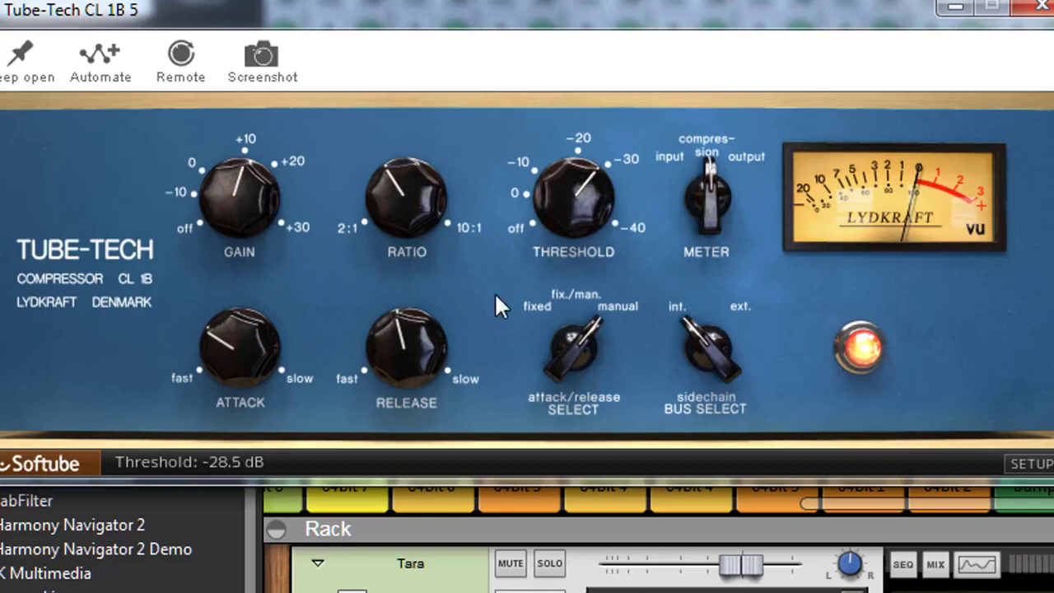
Move on from the CL 1B and open the UAD Pultec-Pro Legacy equalizer's window
mouse_move(263, 238)
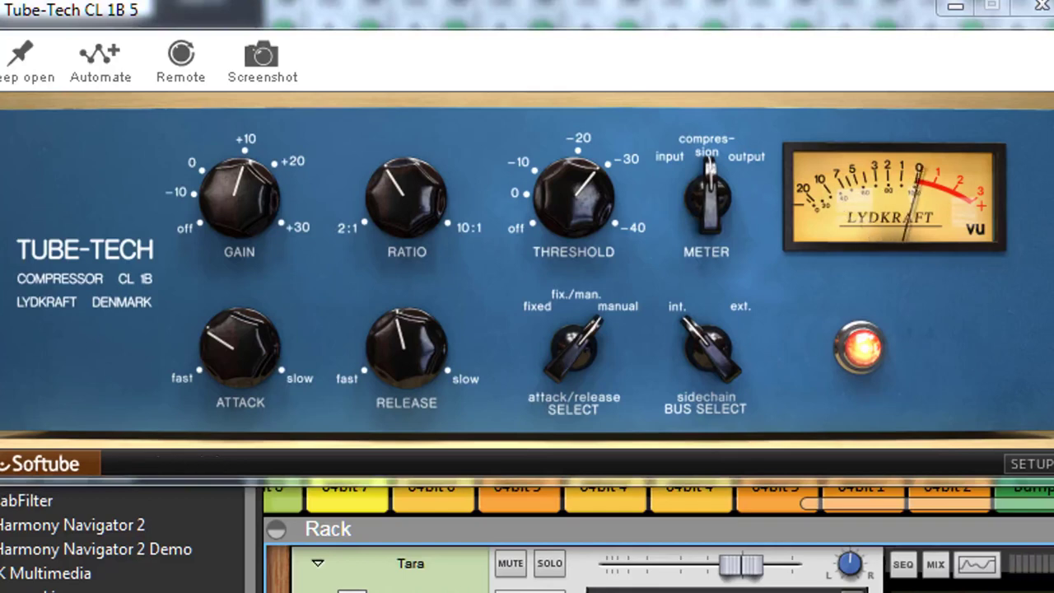
mouse_move(745, 338)
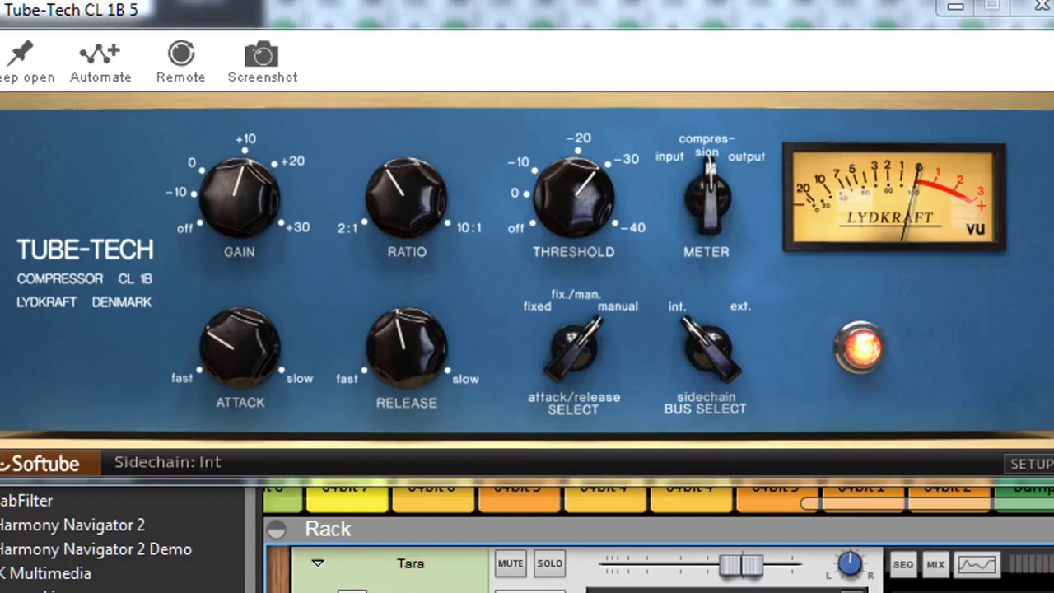
scroll(658, 568, down, 2)
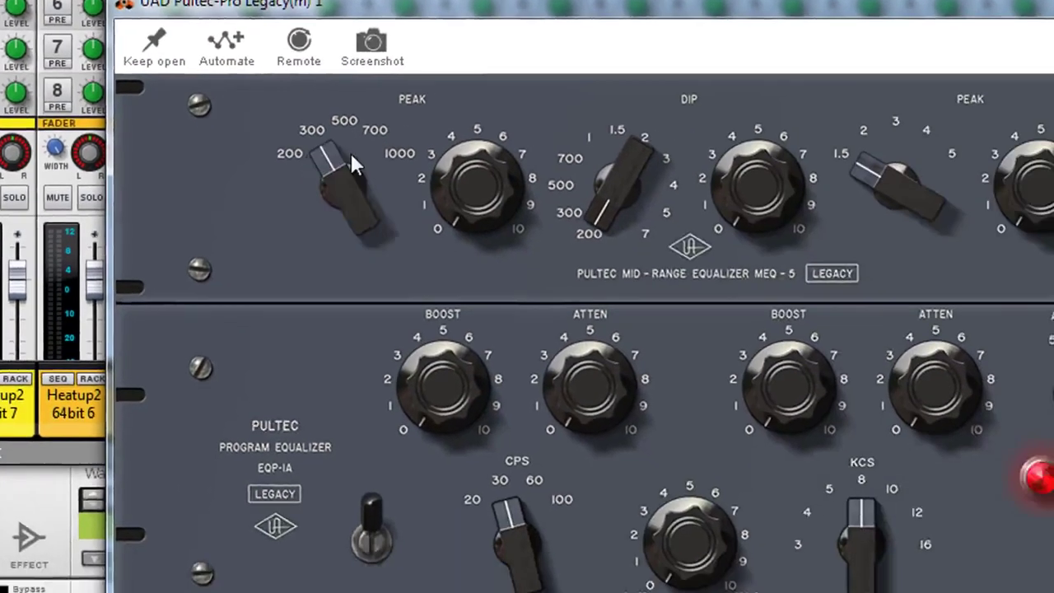
Set the MEQ-5's low peak frequency to 500 with a boost just under 5, and its dip frequency to 3
drag(724, 230, 733, 210)
drag(339, 168, 320, 88)
drag(323, 168, 320, 150)
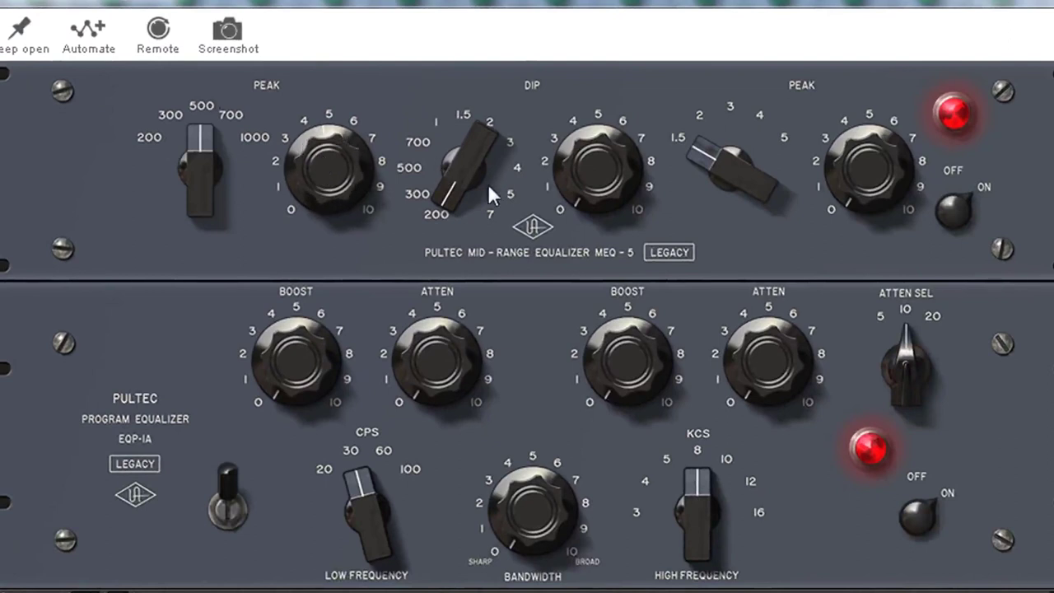
drag(464, 179, 470, 65)
drag(454, 188, 448, 161)
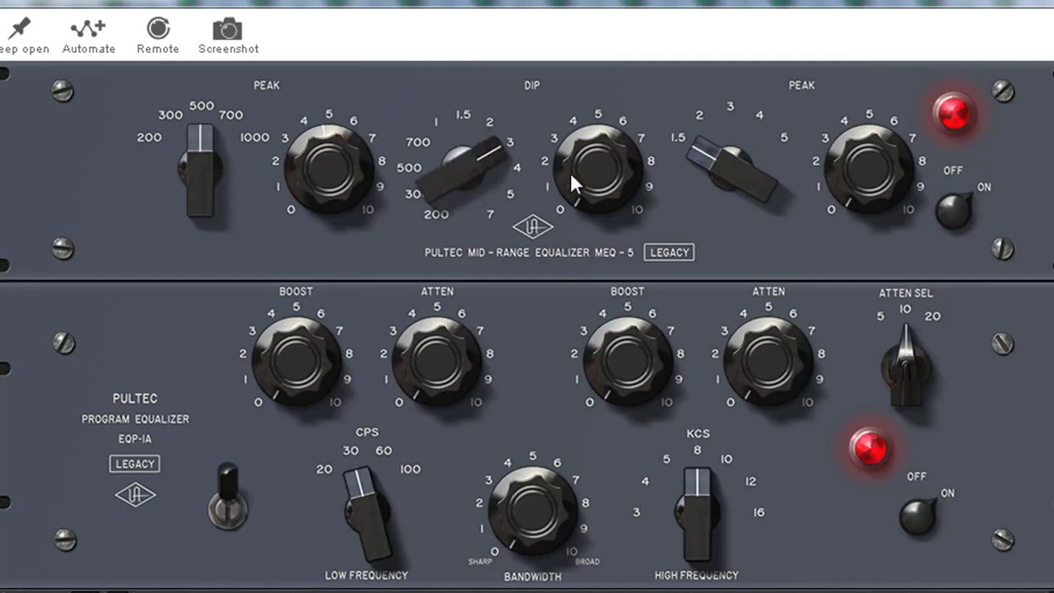
Set the MEQ-5's high peak frequency to 4 and its dip amount to just above 2
drag(591, 171, 568, 133)
click(747, 156)
drag(720, 126, 731, 104)
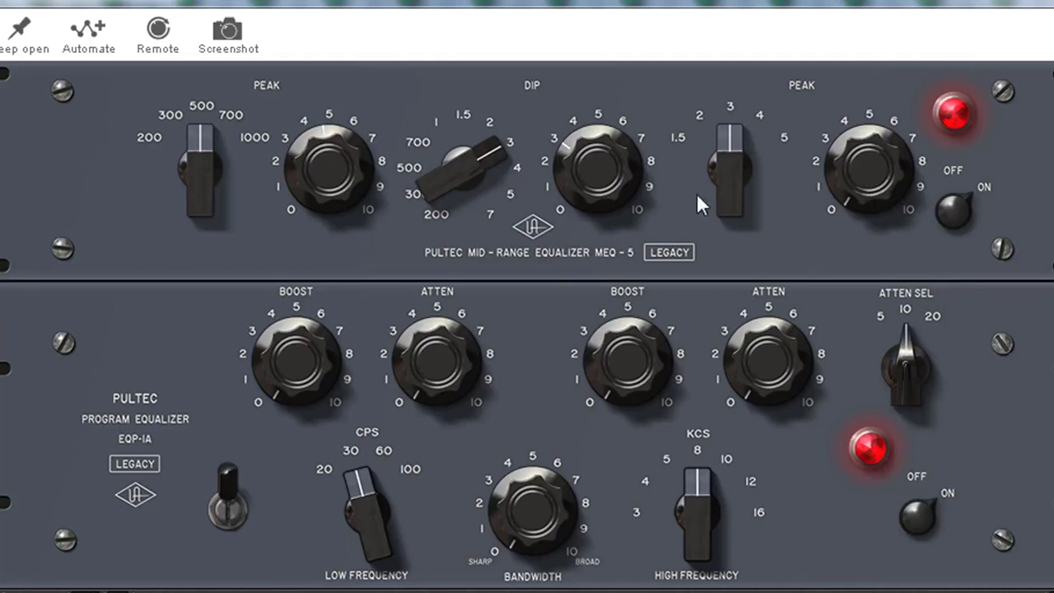
drag(711, 187, 700, 127)
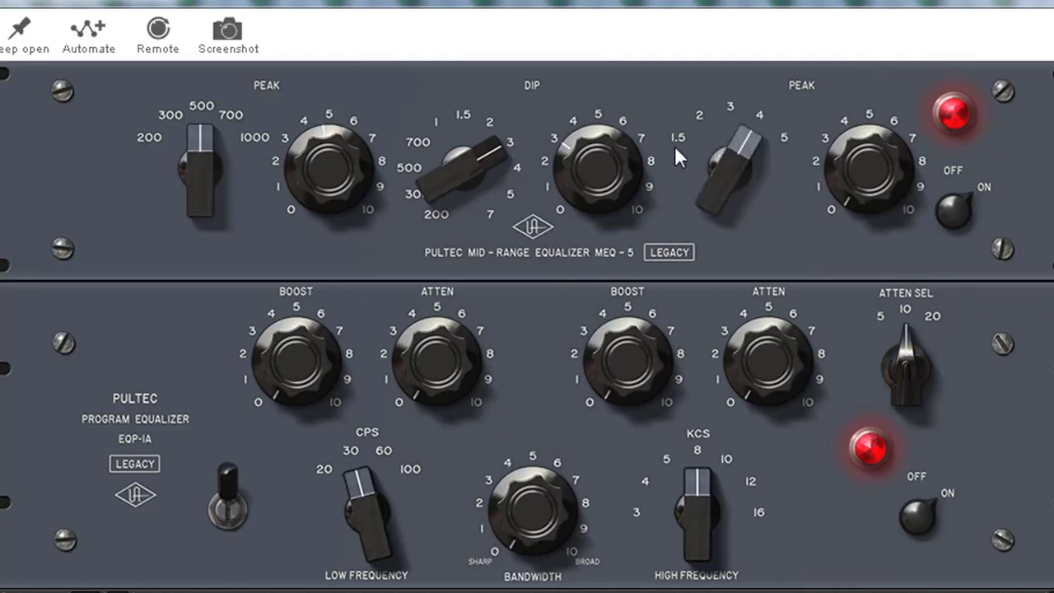
drag(580, 181, 581, 138)
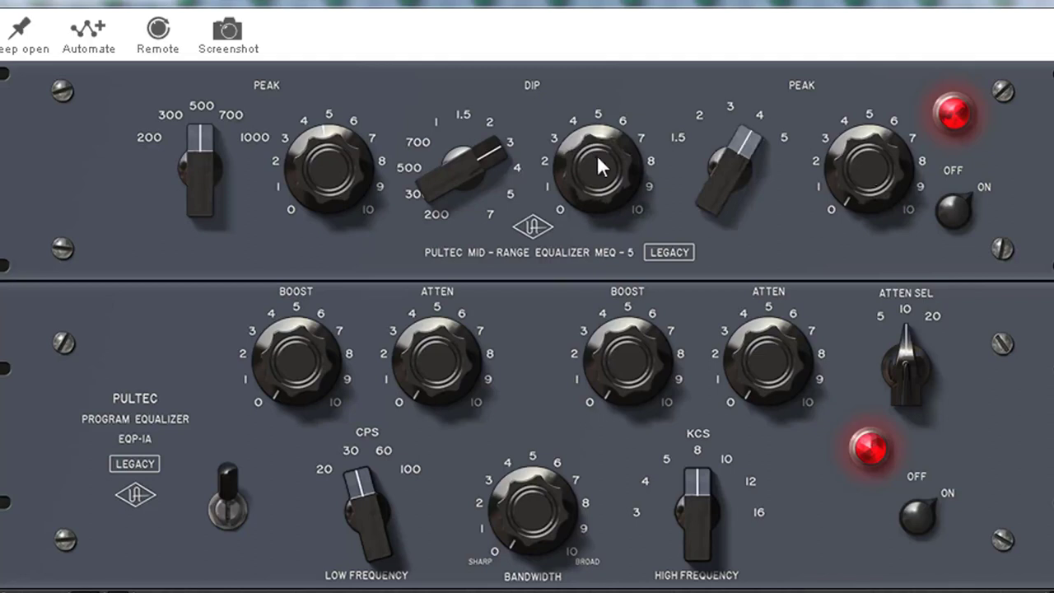
drag(597, 155, 566, 161)
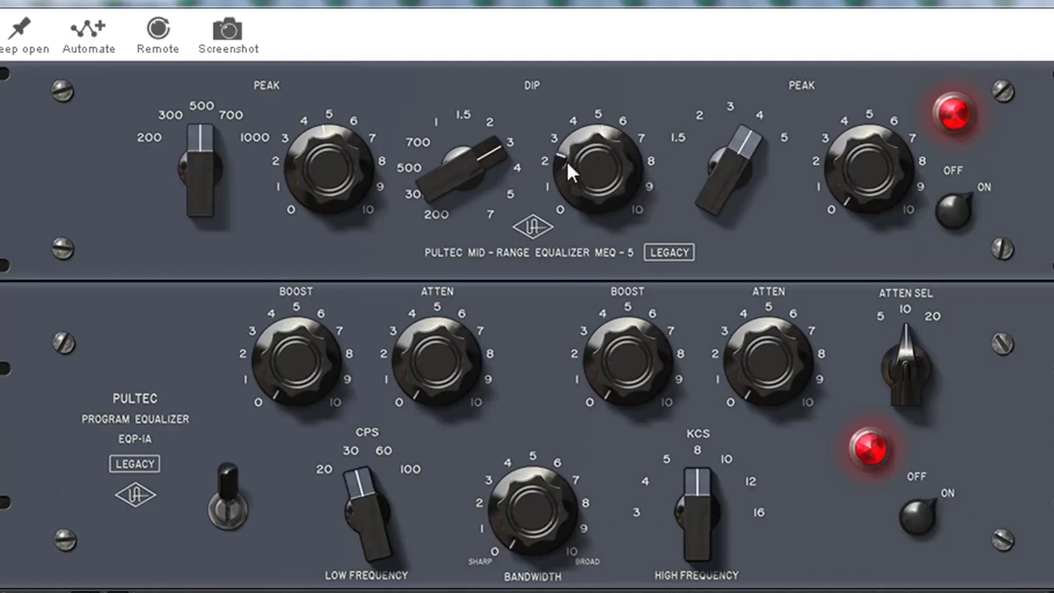
Try the MEQ-5's dip frequency at 1.5 and 4, then return it to 3
drag(458, 198, 463, 226)
click(477, 183)
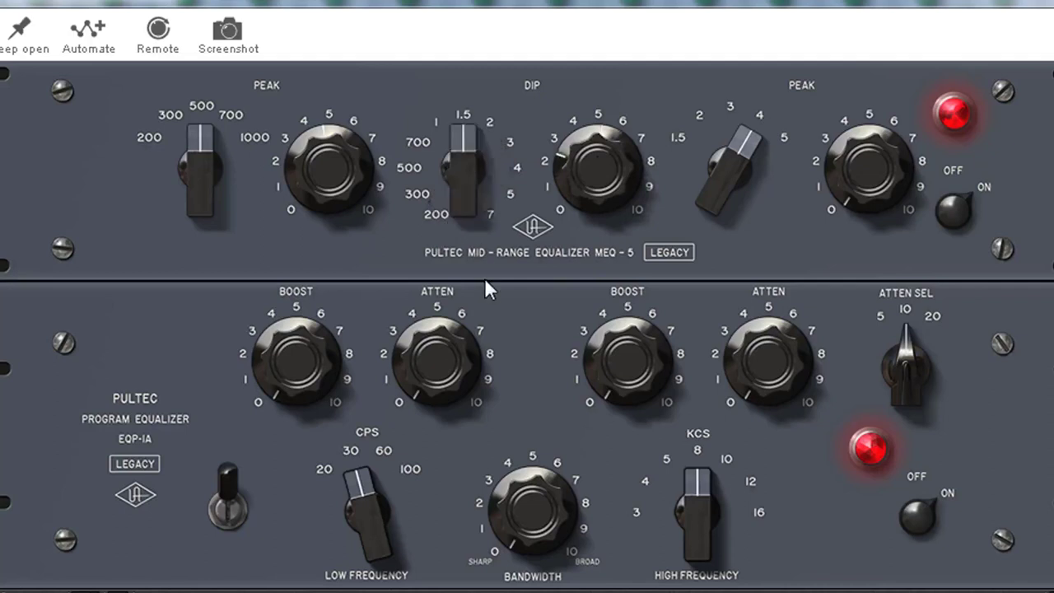
drag(464, 147, 472, 89)
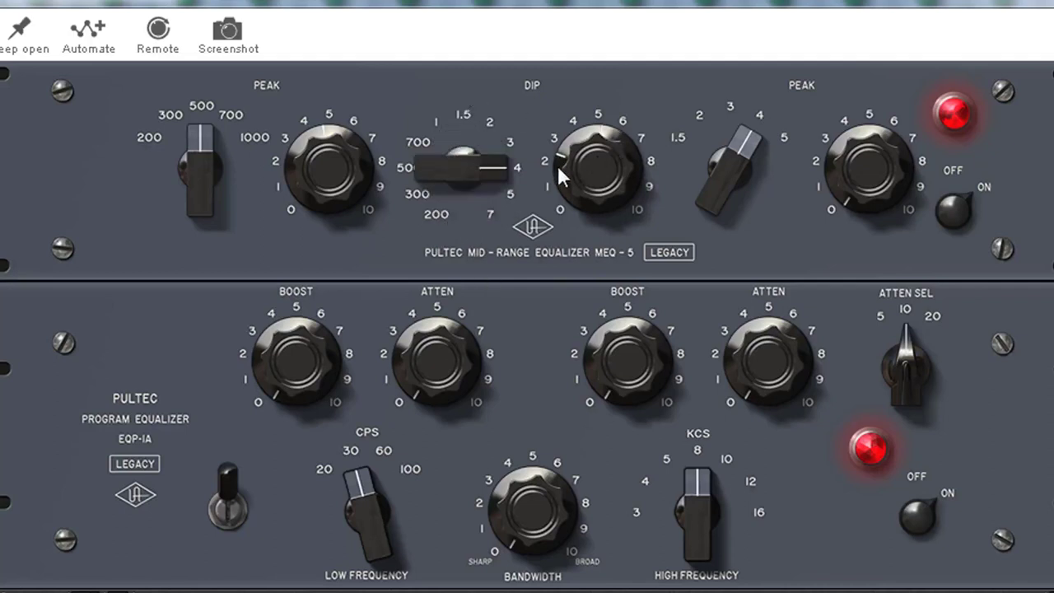
drag(506, 173, 508, 191)
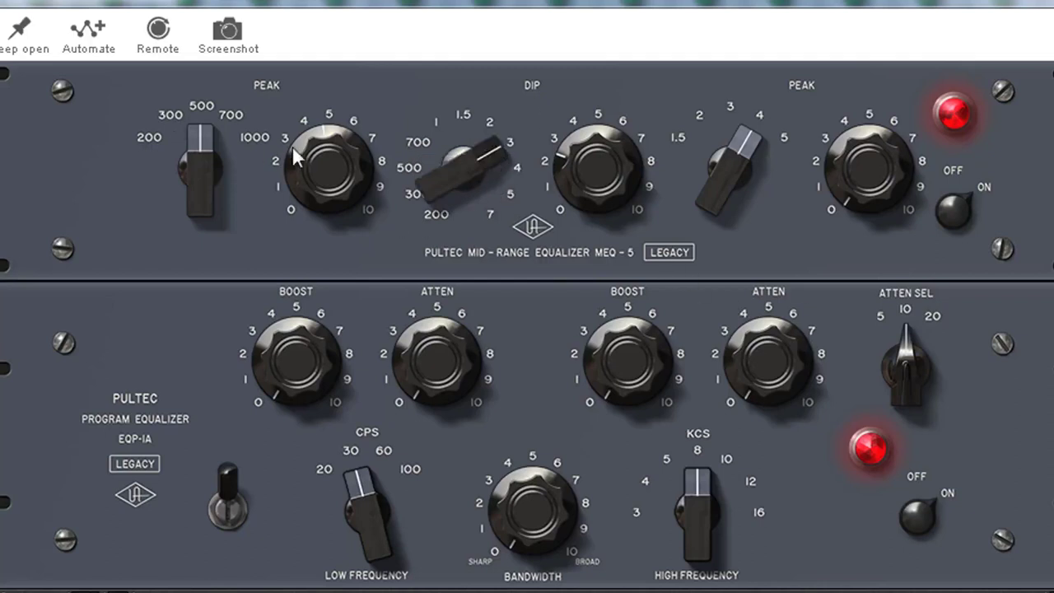
Reduce the MEQ-5's low peak boost to about 4 and set the EQP-1A's low frequency to 60 CPS
drag(326, 153, 350, 170)
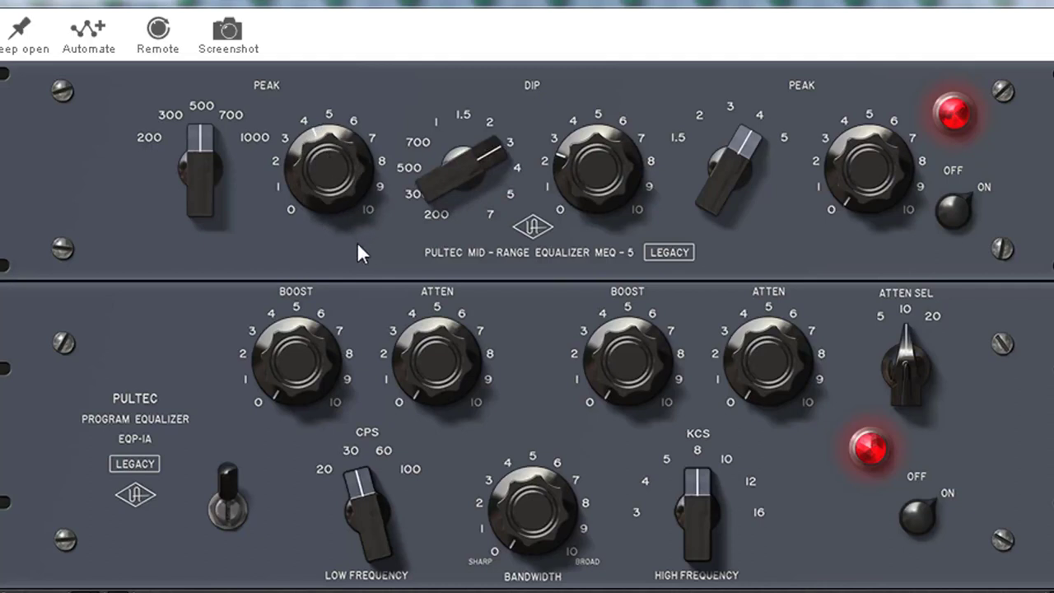
drag(353, 487, 396, 477)
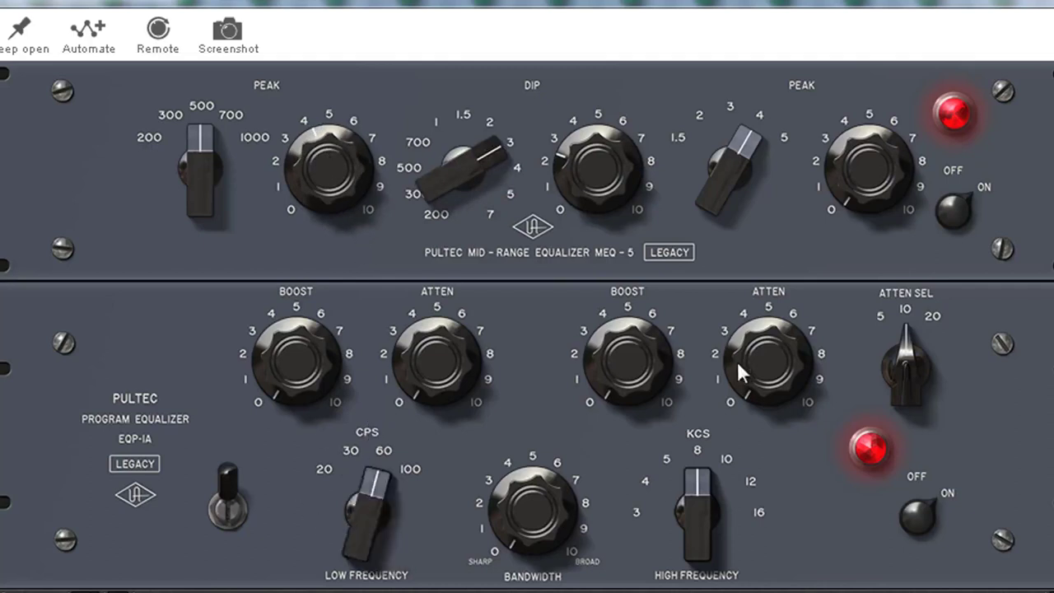
Set the EQP-1A's high band to a boost of about 6, attenuation about 1, frequency 12 KCS and bandwidth about 7.5
drag(618, 379, 609, 217)
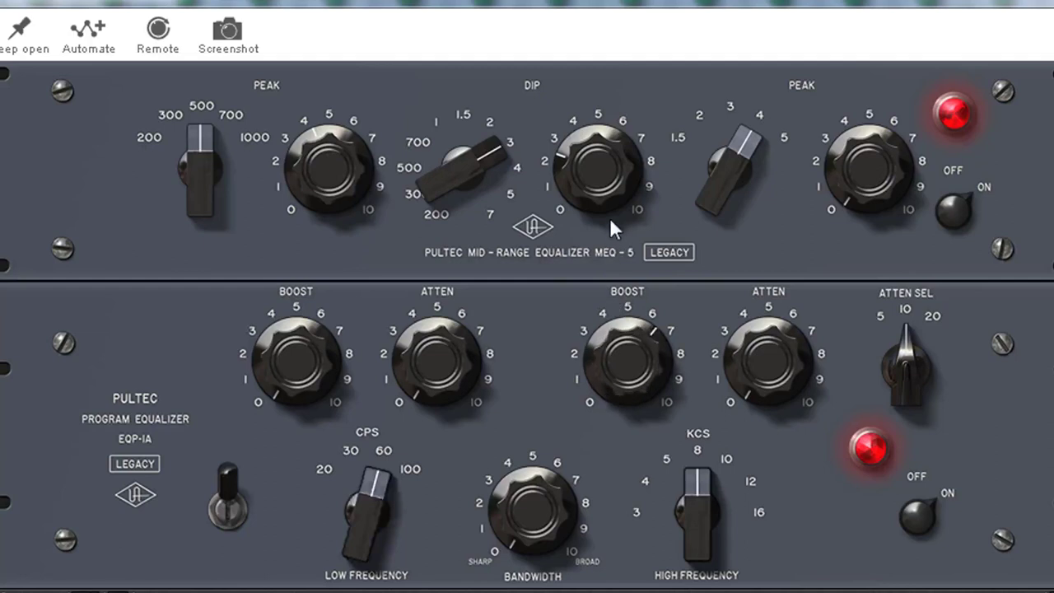
drag(764, 388, 761, 376)
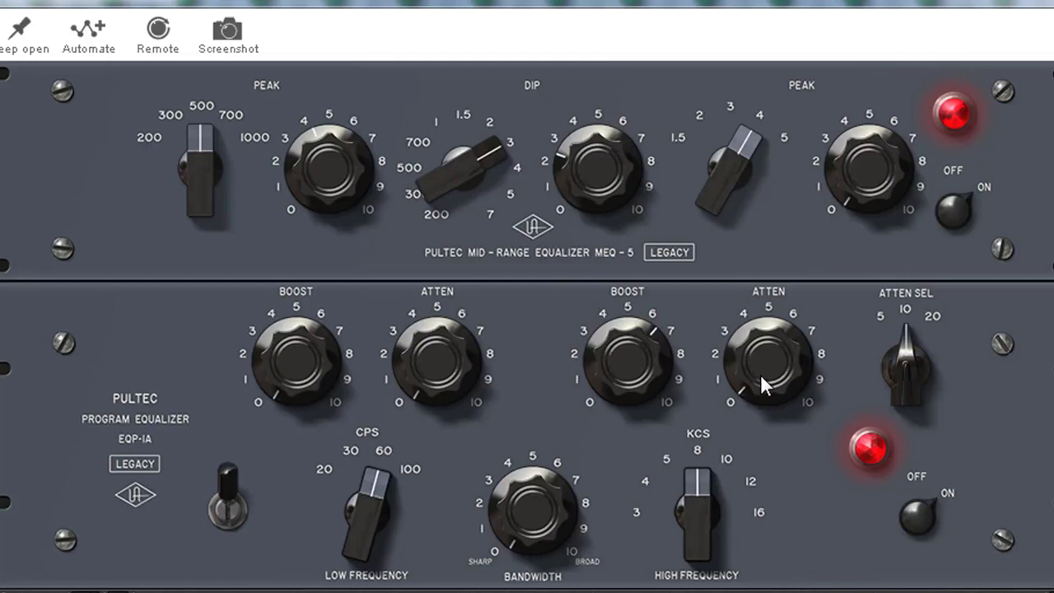
drag(688, 528, 675, 444)
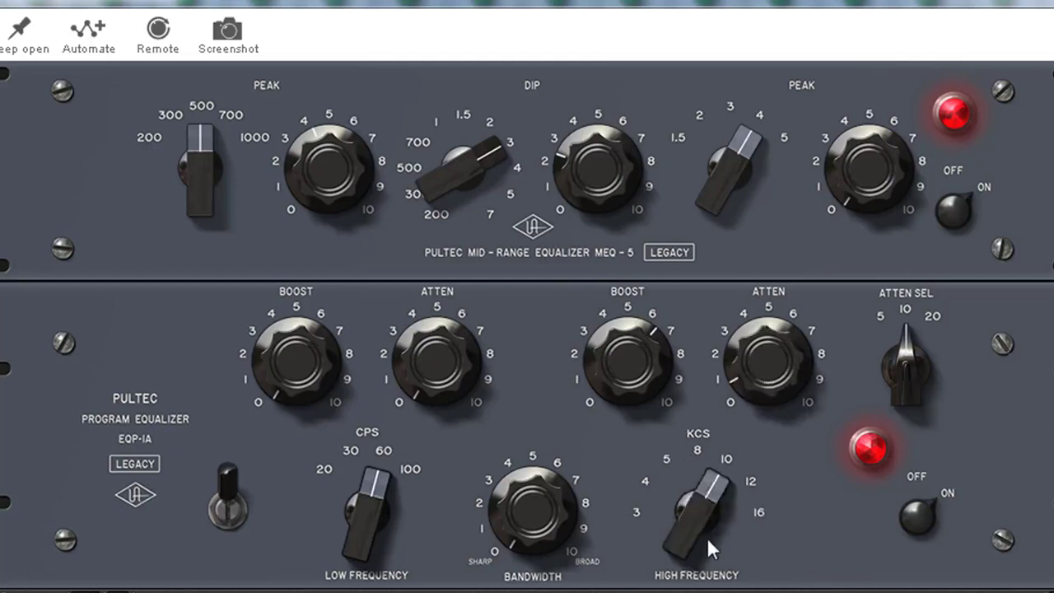
drag(677, 565, 663, 504)
drag(532, 530, 501, 447)
drag(518, 519, 513, 464)
drag(521, 508, 515, 482)
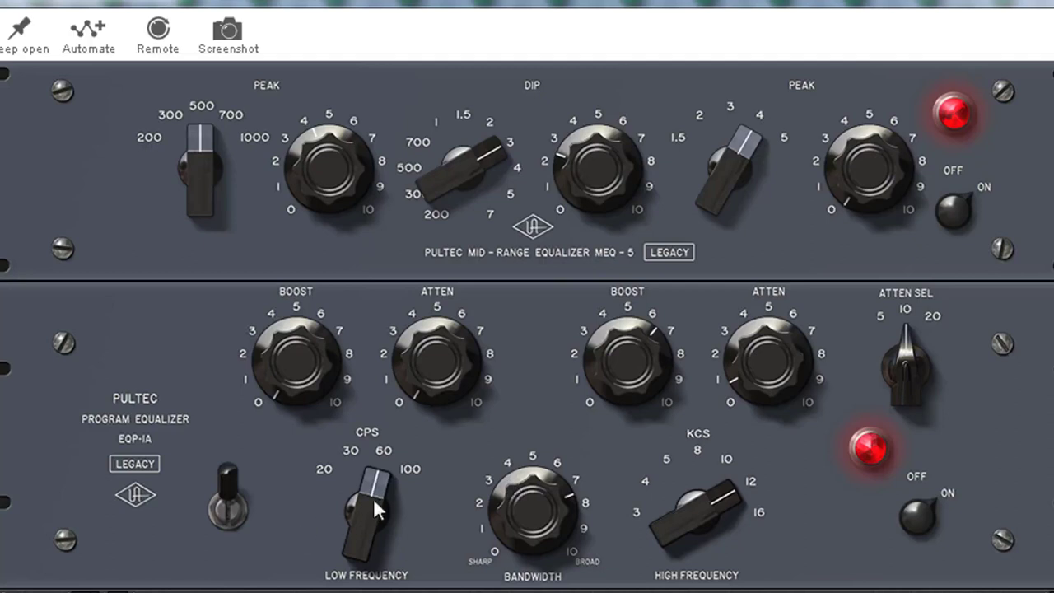
Set the EQP-1A's low-frequency boost to just under 3 and its low-frequency attenuation to just above 3
drag(303, 381, 280, 312)
drag(291, 369, 280, 347)
drag(444, 391, 416, 303)
drag(300, 369, 345, 364)
drag(407, 341, 409, 347)
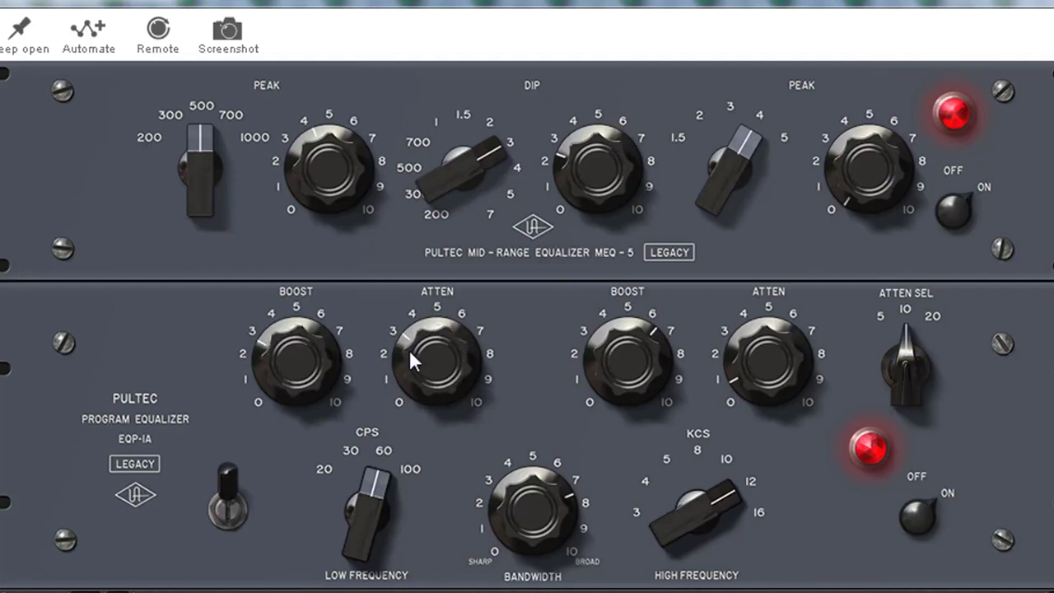
Set the EQP-1A's bandwidth to about 7 and its high frequency to 10 KCS, then close the equalizer
drag(570, 510, 571, 518)
drag(680, 521, 699, 571)
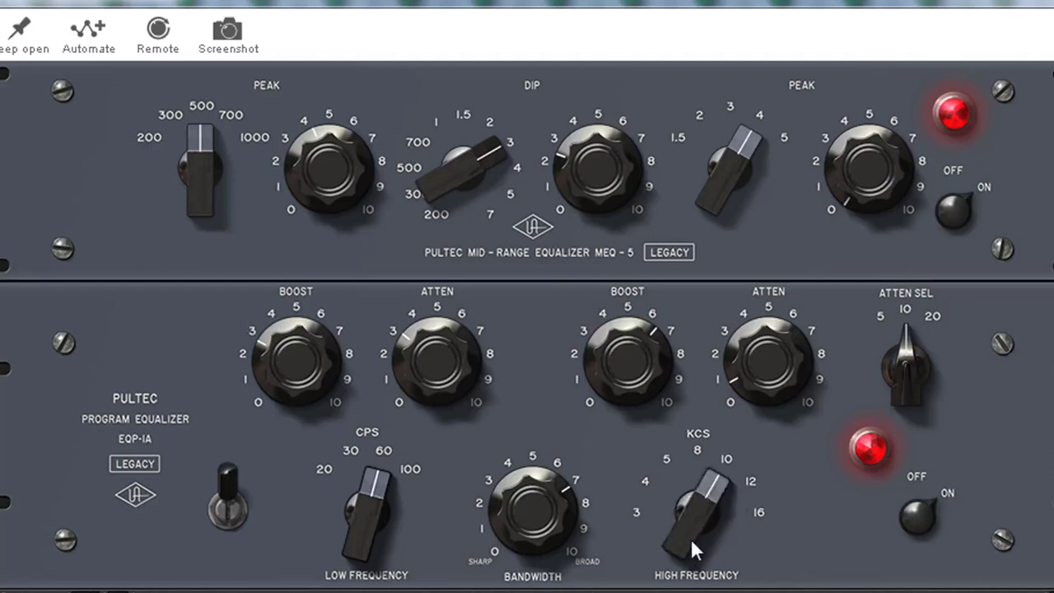
click(1047, 3)
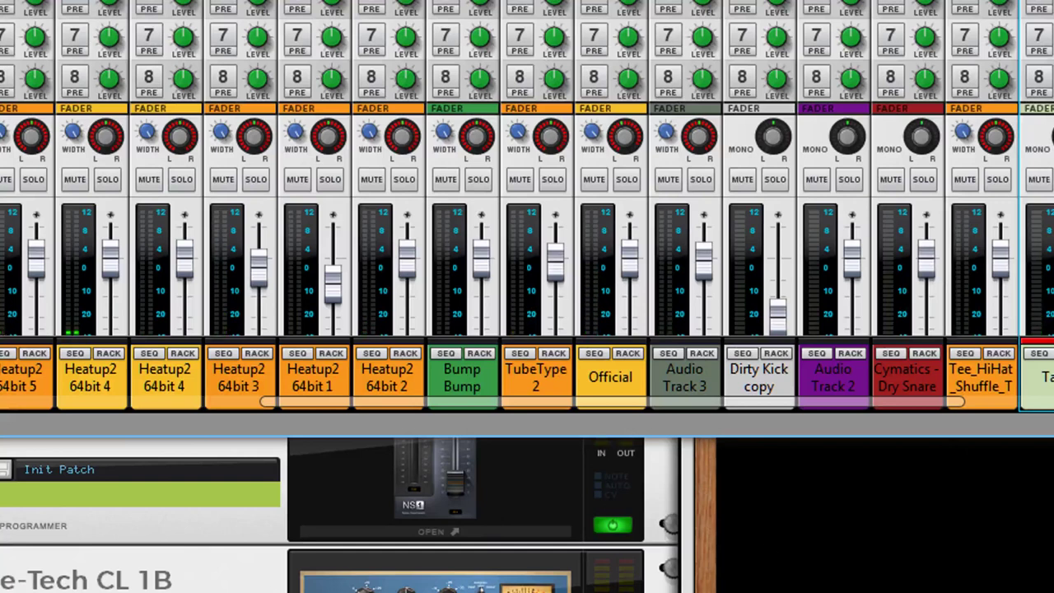
Reopen the vocal track's channel EQ, set the high mid band to 3.49 dB at 2.77 kHz and close it
drag(365, 424, 385, 217)
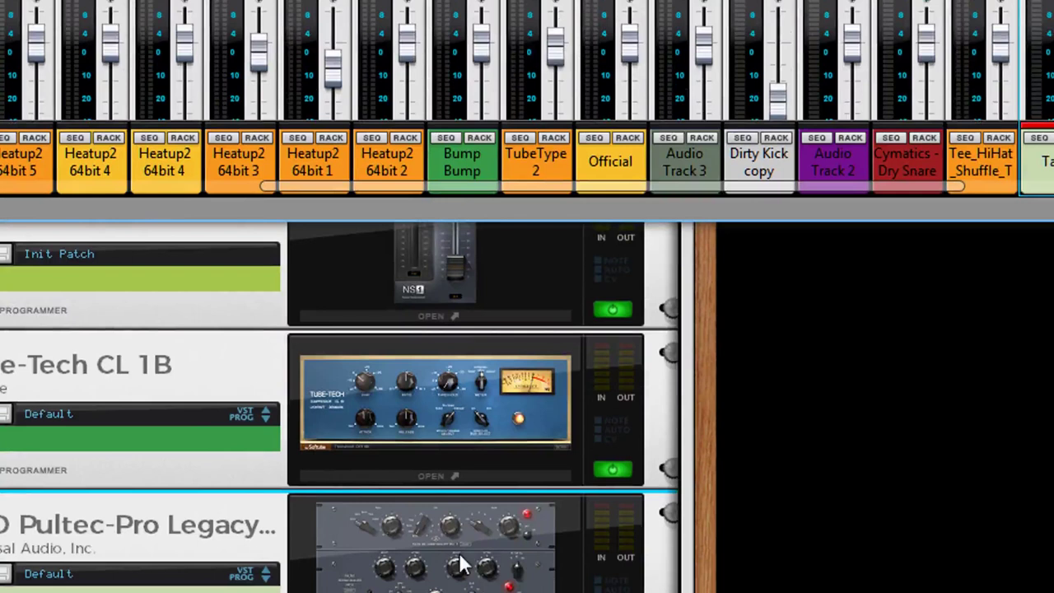
scroll(504, 562, up, 3)
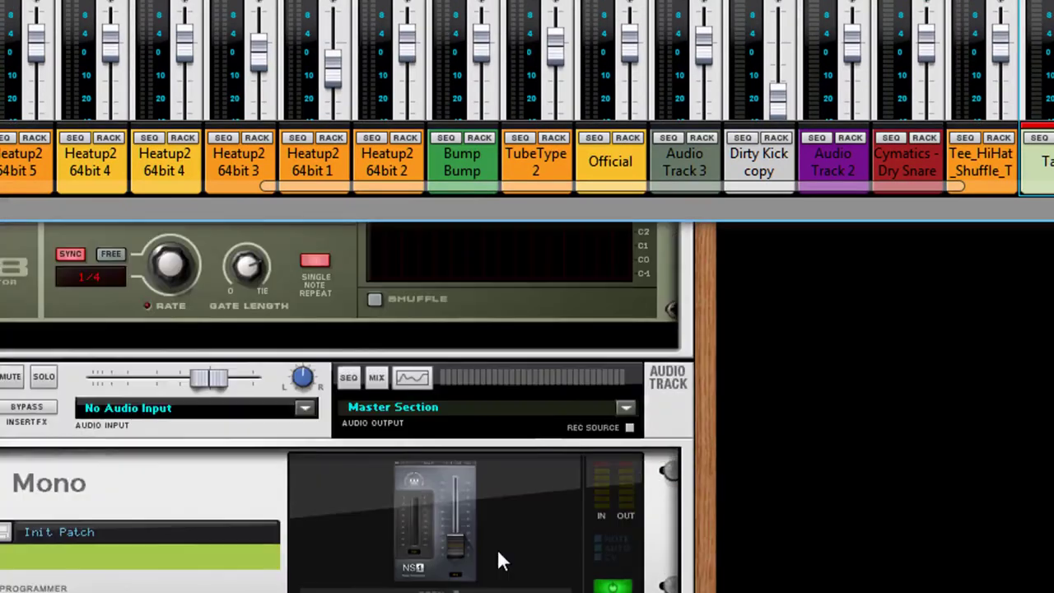
click(413, 380)
mouse_move(528, 267)
mouse_down()
mouse_move(515, 277)
mouse_move(528, 269)
mouse_up()
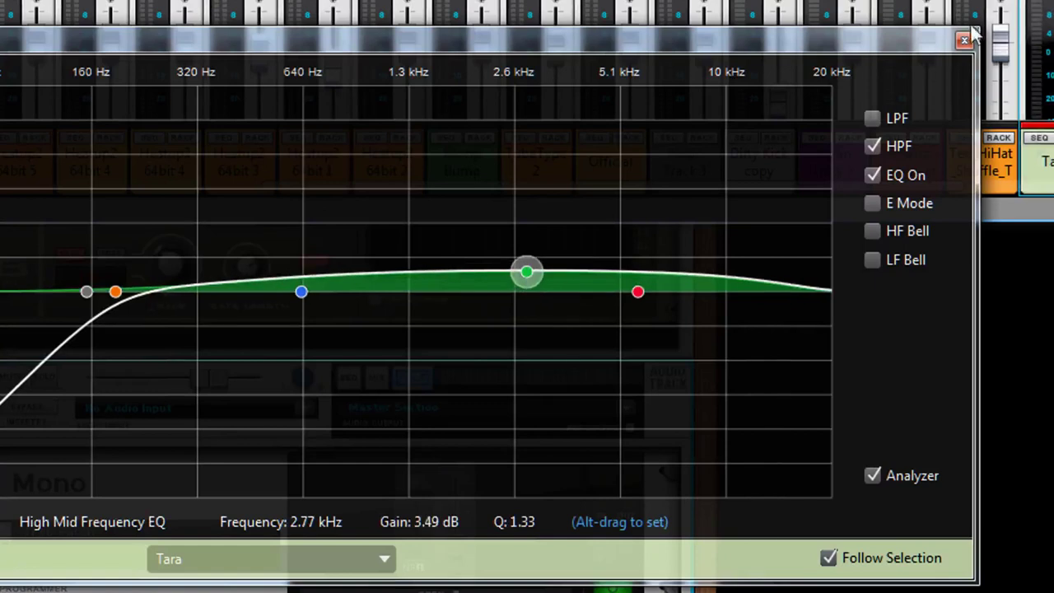
click(964, 40)
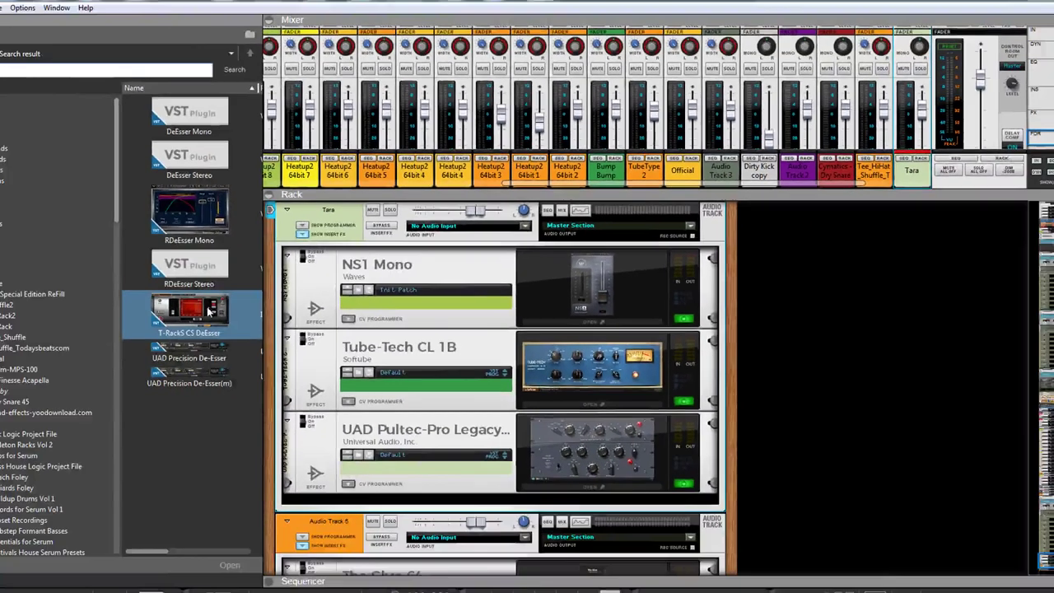
Add the T-RackS CS DeEsser below the Pultec-Pro, start playback and set its de-ess amount to -30 dB
drag(235, 300, 576, 471)
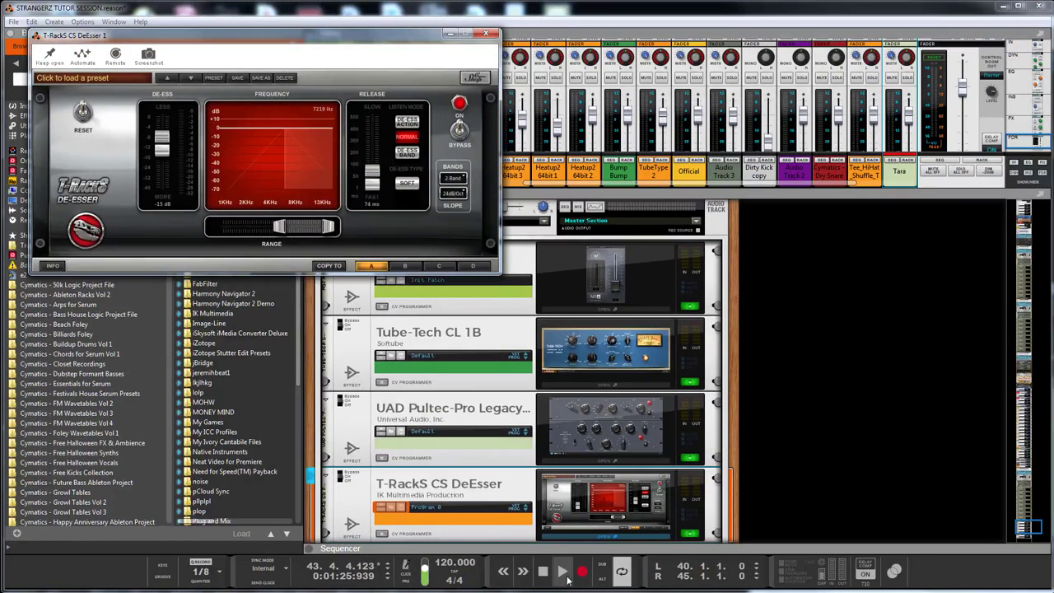
click(561, 577)
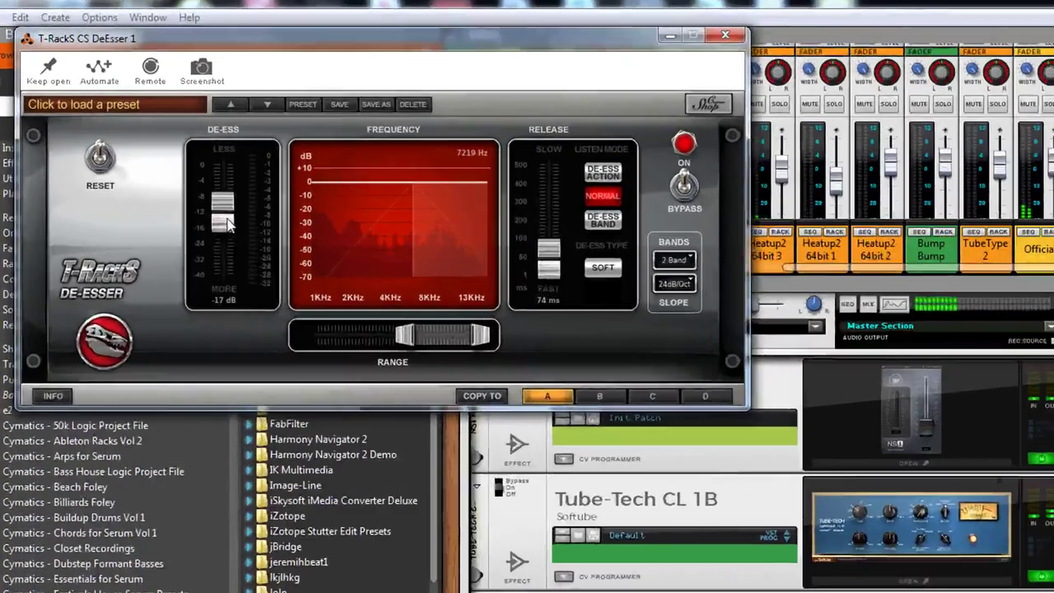
drag(164, 150, 167, 172)
drag(313, 349, 318, 362)
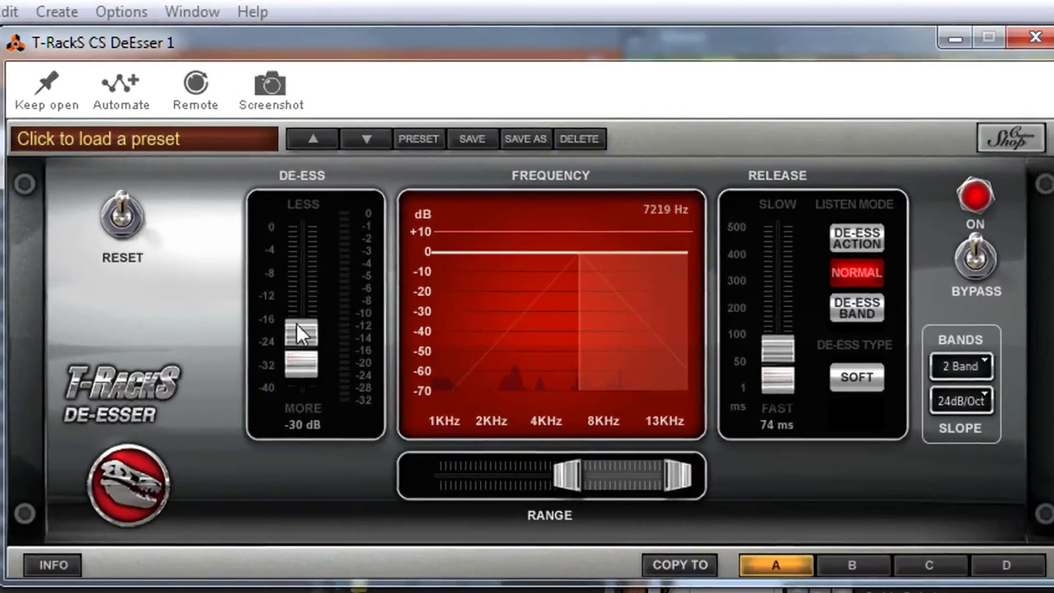
Load the DeEsser's Female De-Ess preset and set its de-ess amount to -24 dB
click(178, 138)
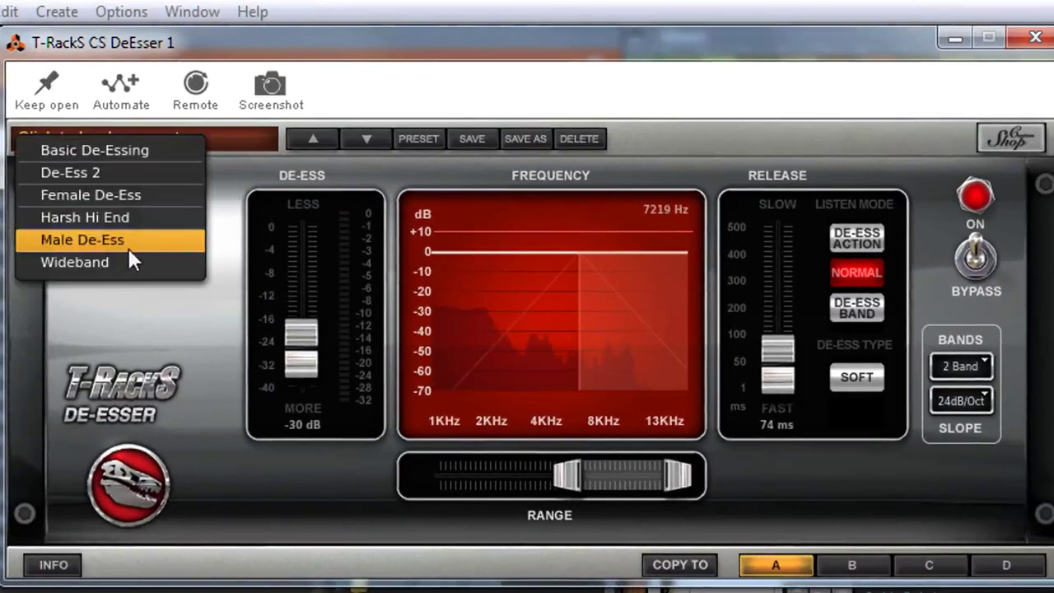
click(126, 195)
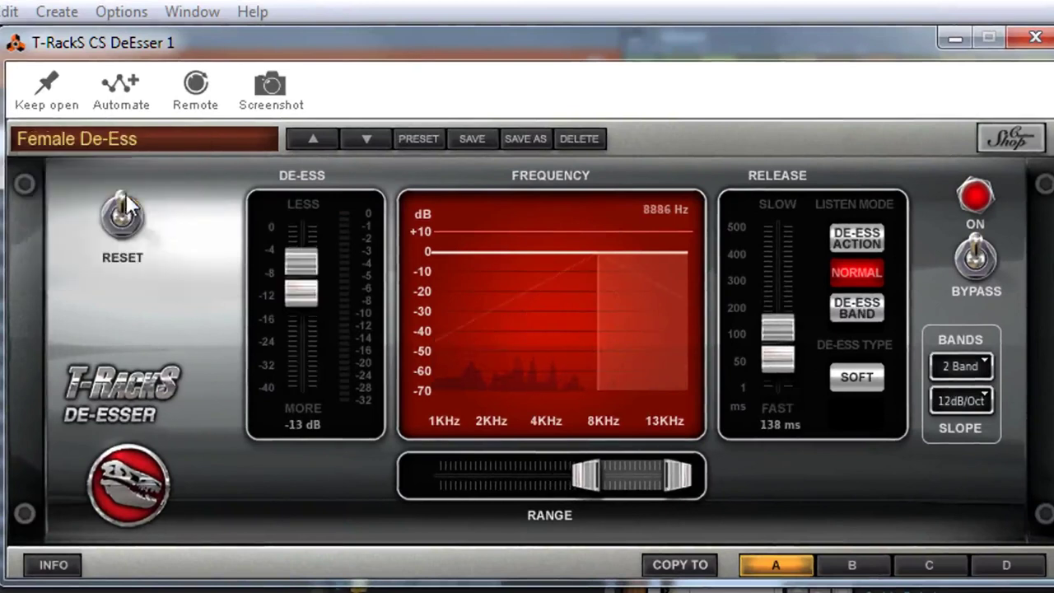
drag(297, 304, 300, 338)
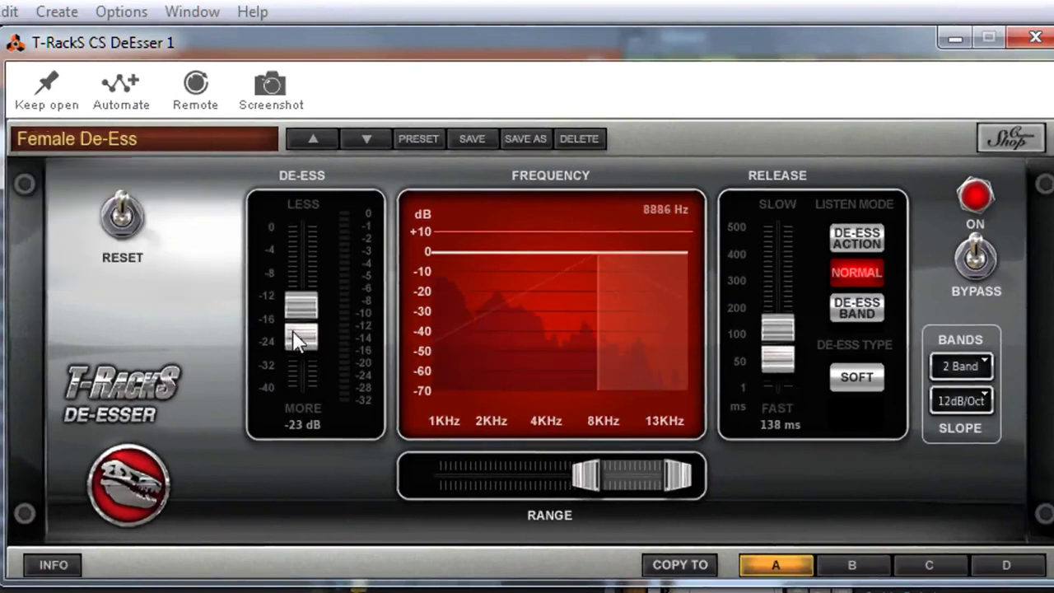
drag(302, 335, 313, 357)
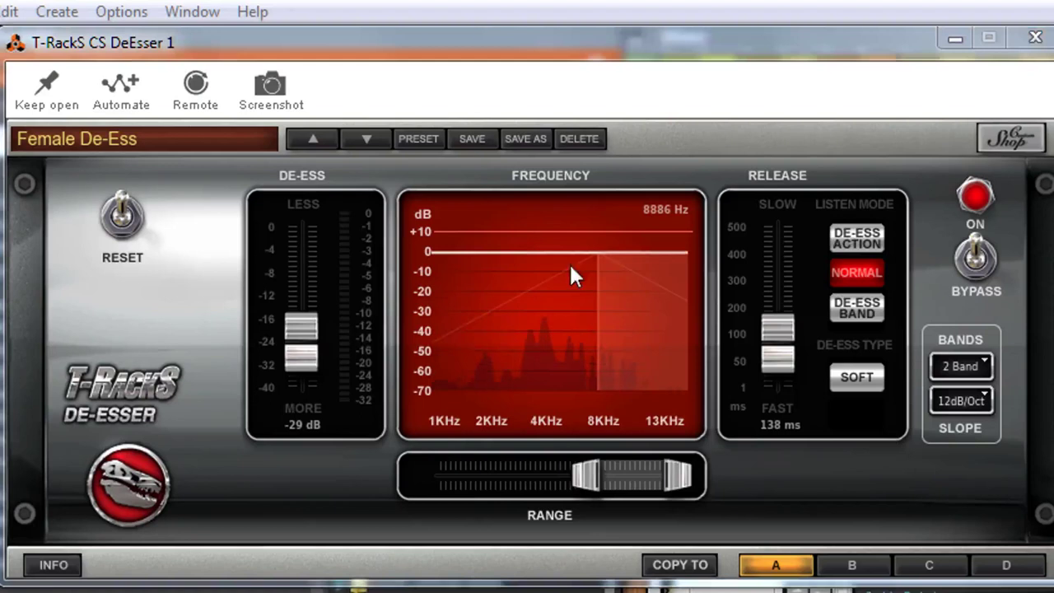
drag(314, 360, 313, 346)
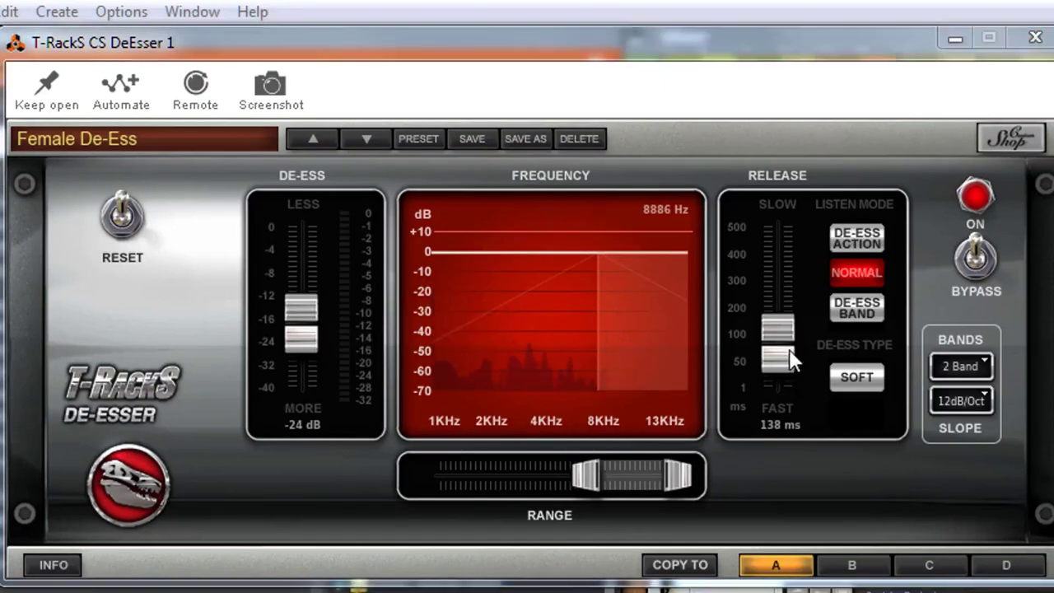
Set the DeEsser's release to 107 ms, range frequency to 7644 Hz and de-ess amount to -25 dB, then close it
drag(788, 360, 786, 367)
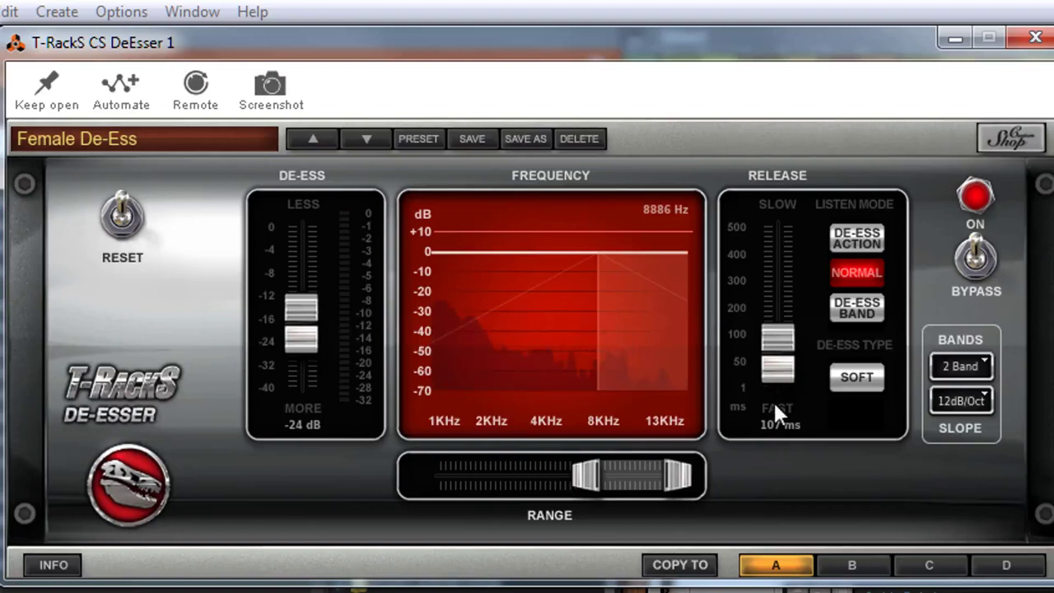
drag(596, 476, 584, 476)
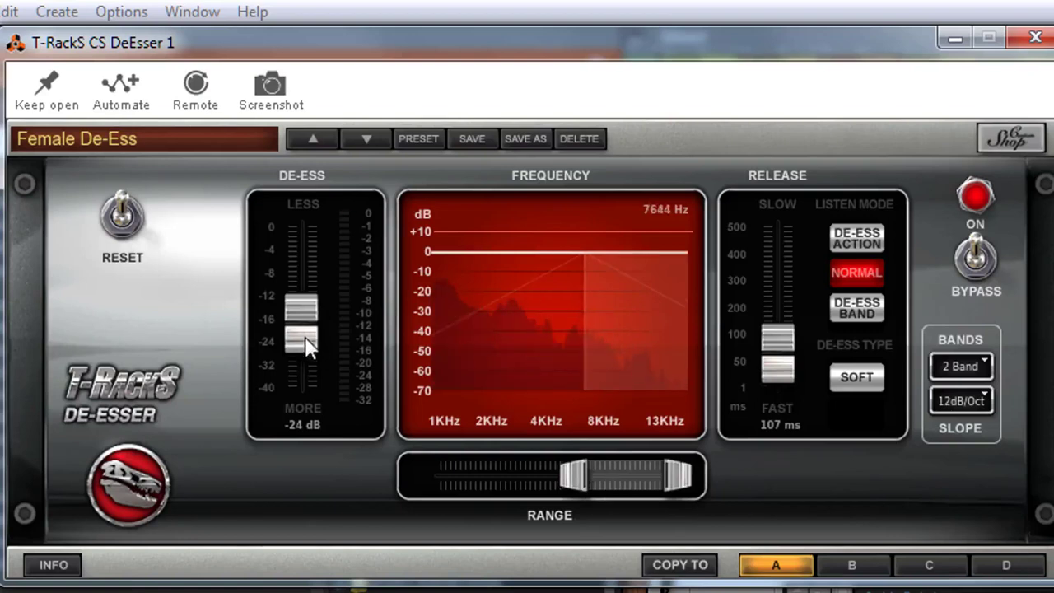
drag(305, 342, 303, 345)
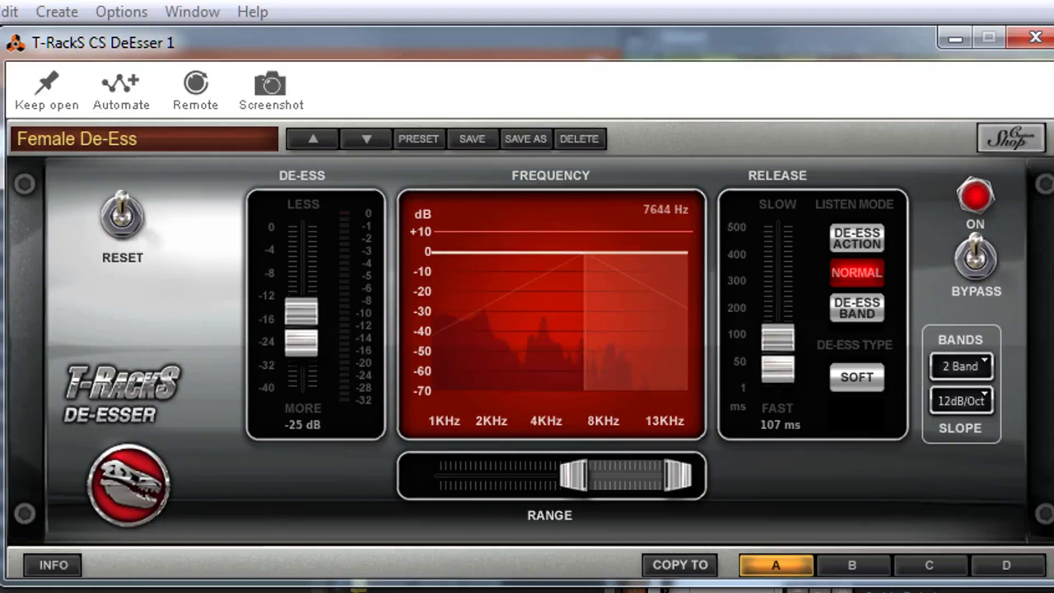
click(1035, 37)
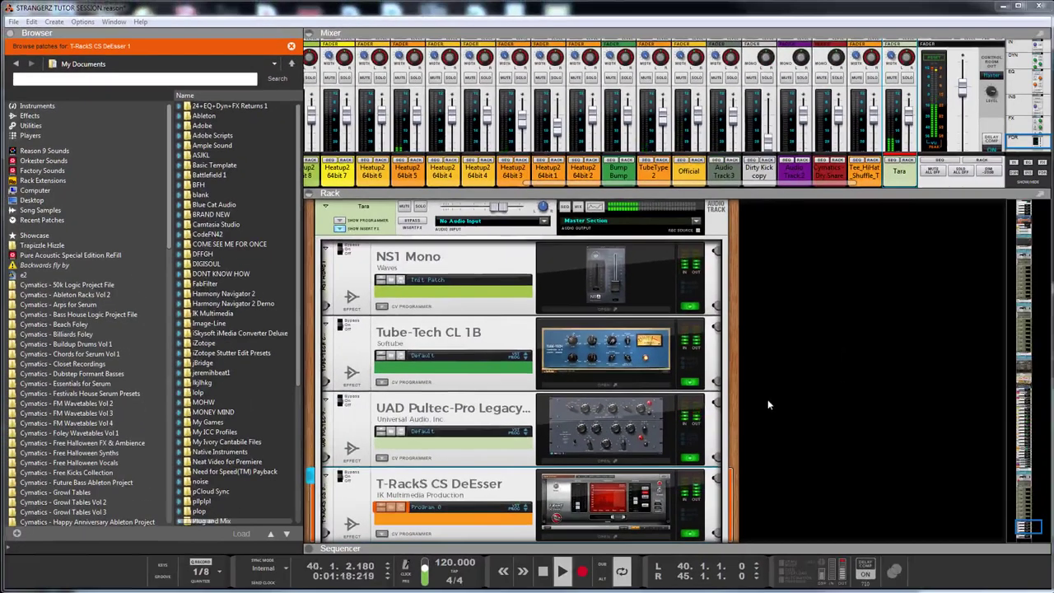
Examine the vocal channel's dynamics, insert and send sections in the mixer, and return to its insert devices in the rack
drag(738, 194, 738, 352)
scroll(889, 206, up, 10)
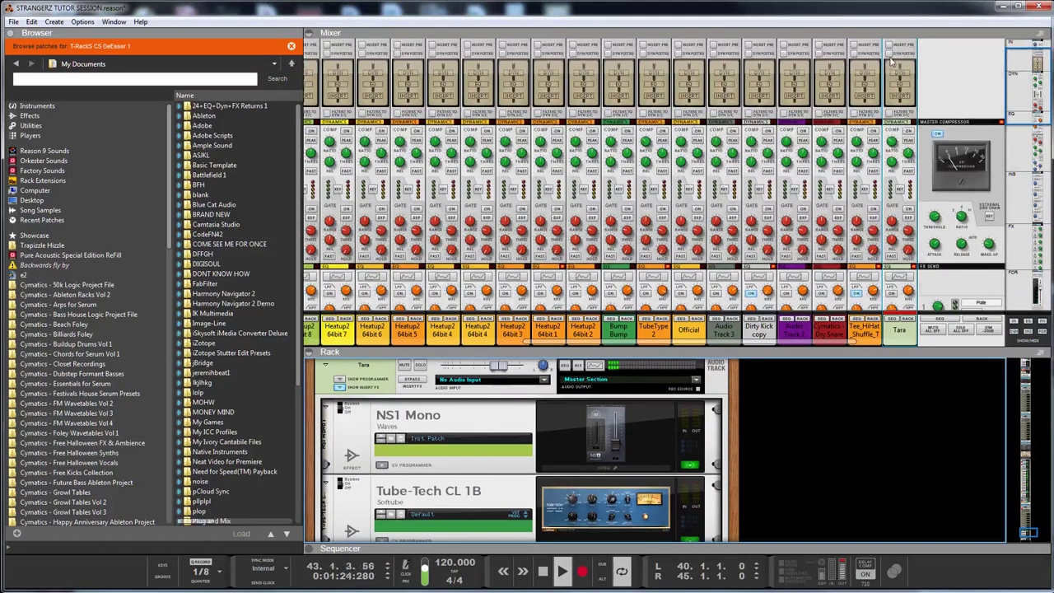
scroll(895, 57, up, 2)
scroll(881, 198, down, 10)
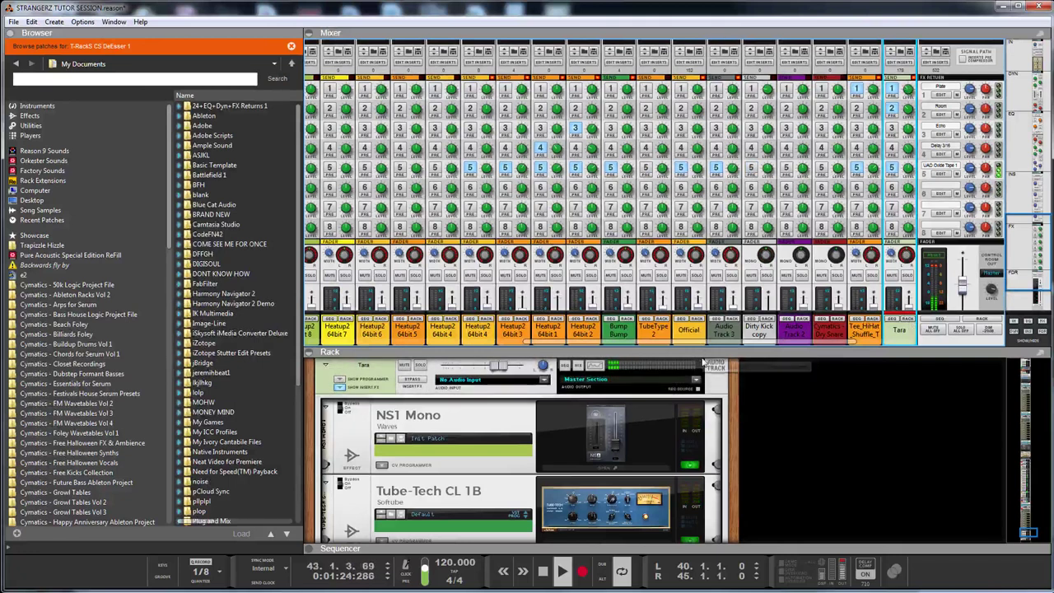
click(906, 329)
scroll(733, 195, down, 1)
scroll(733, 194, down, 3)
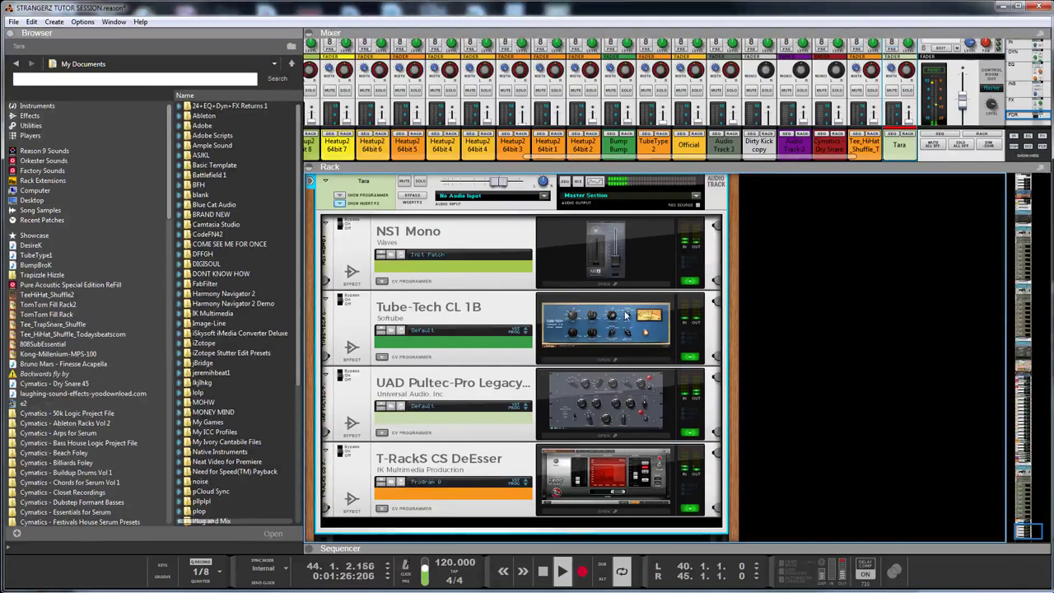
Open the vocal track's Tube-Tech CL 1B and set its threshold to -31.5 dB and gain to 11.2 dB
click(634, 257)
mouse_move(428, 159)
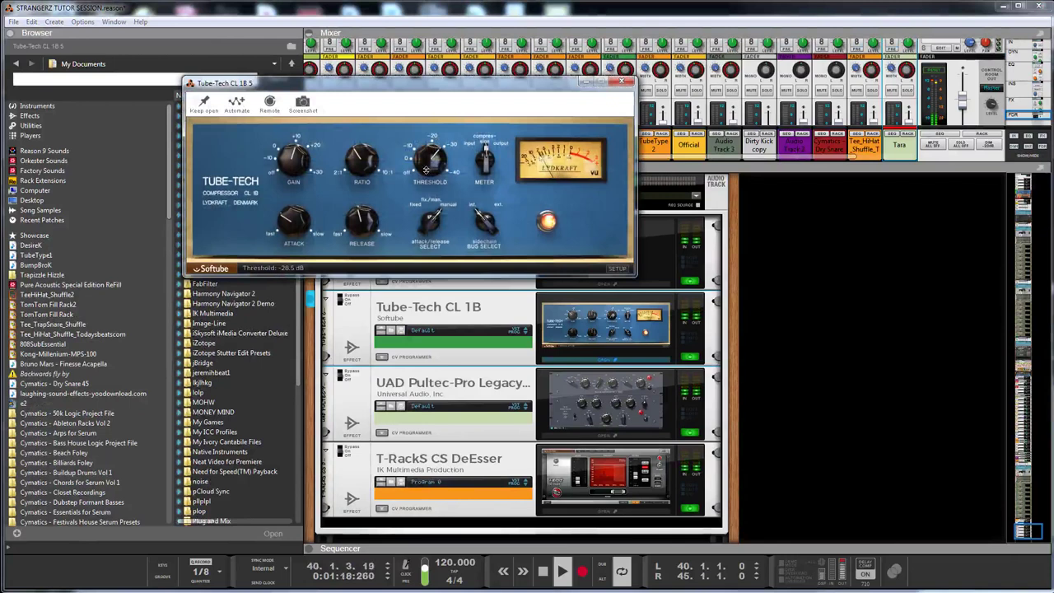
scroll(426, 165, up, 1)
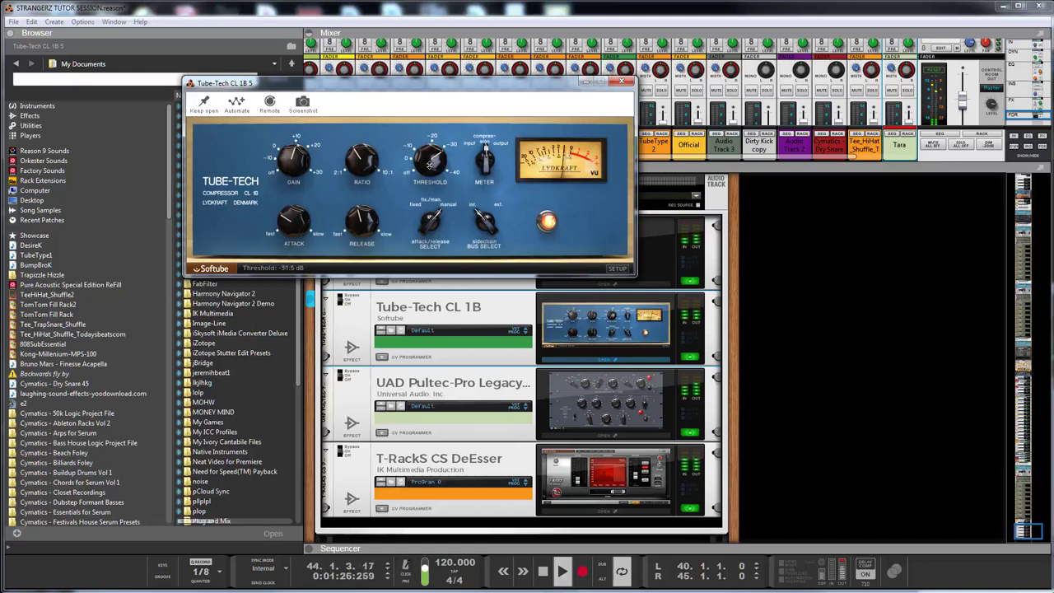
drag(294, 156, 294, 157)
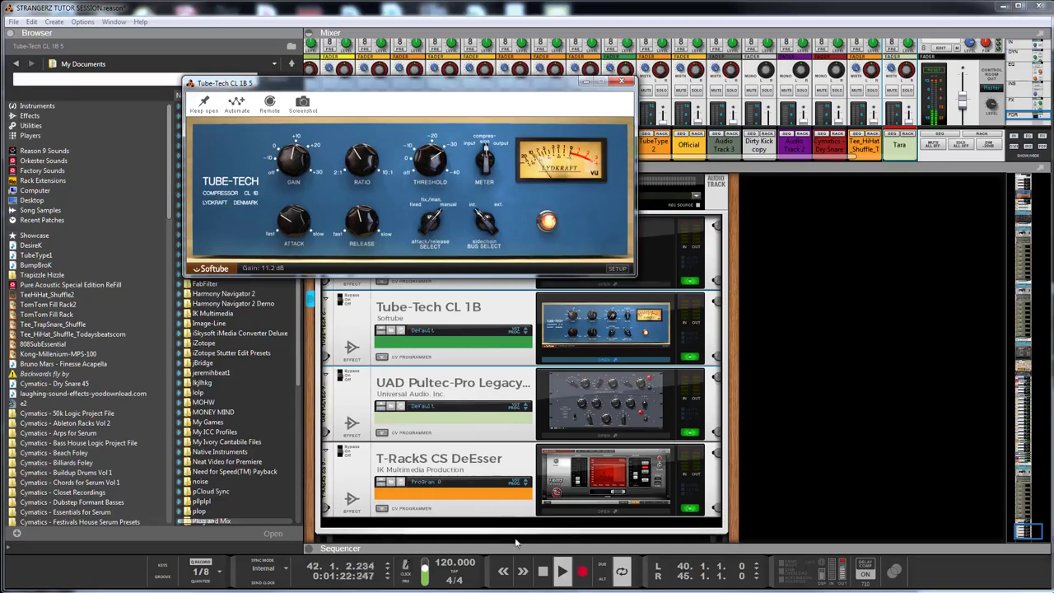
Show the sequencer, move the left loop locator to bar 16 and play from there
click(536, 428)
key(F7)
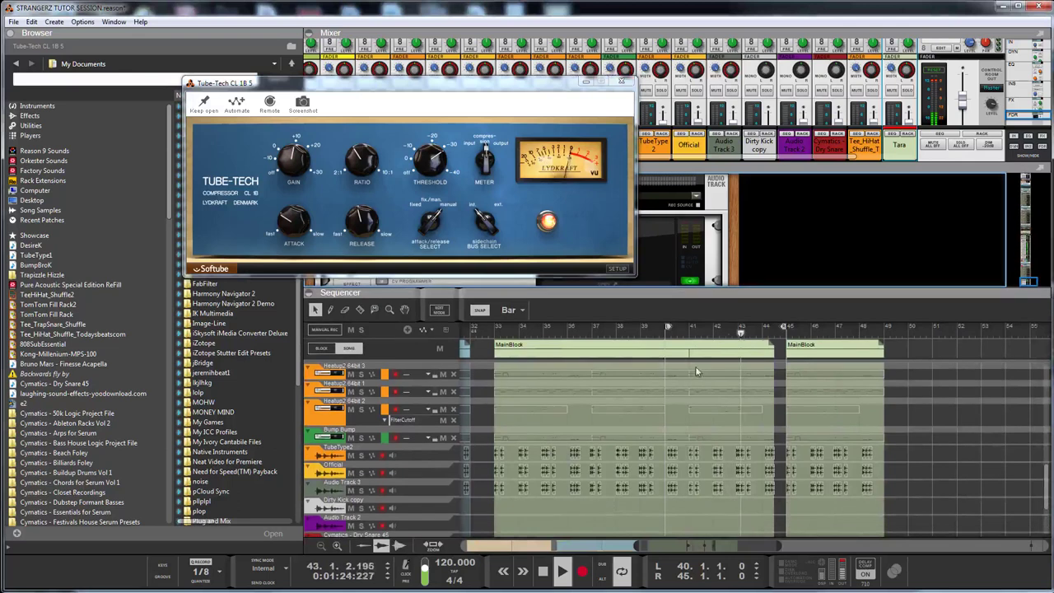
scroll(741, 403, down, 2)
drag(841, 340, 521, 356)
key(KP_1)
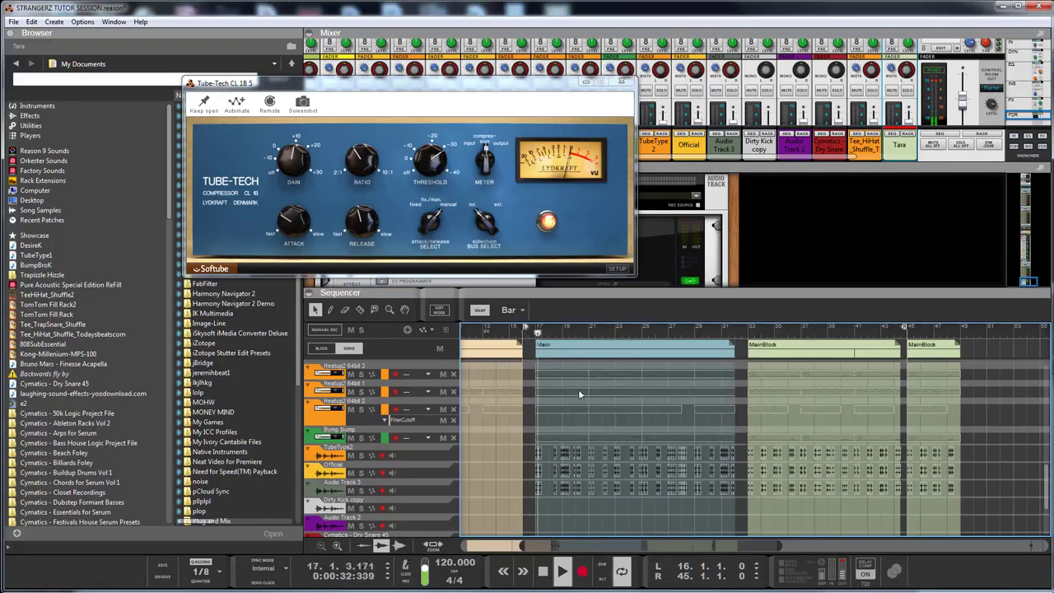
Shrink the sequencer to give the rack more room and close the Tube-Tech CL 1B window
drag(576, 291, 576, 444)
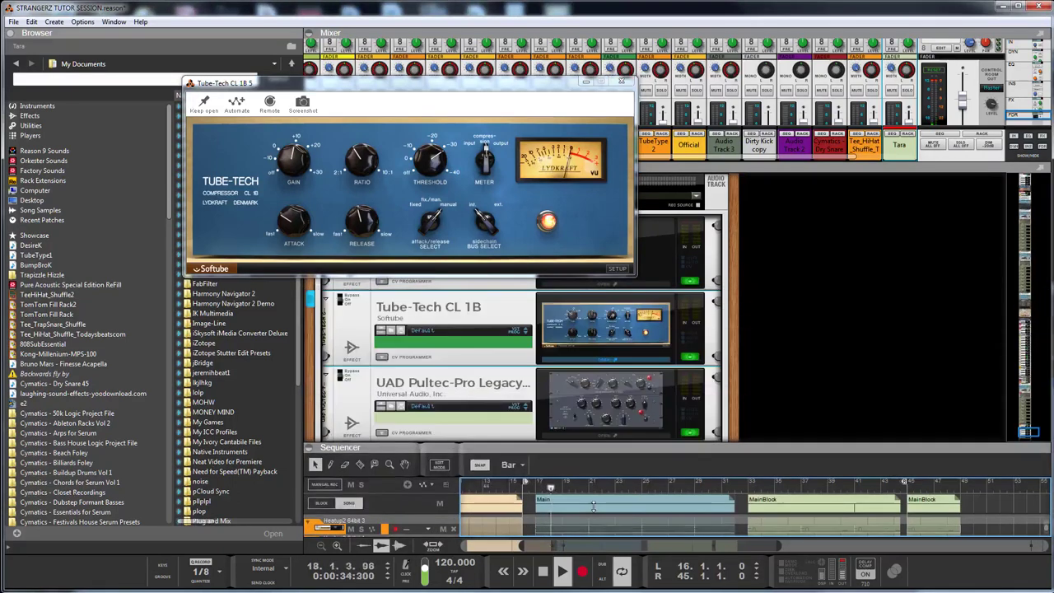
drag(543, 89, 795, 164)
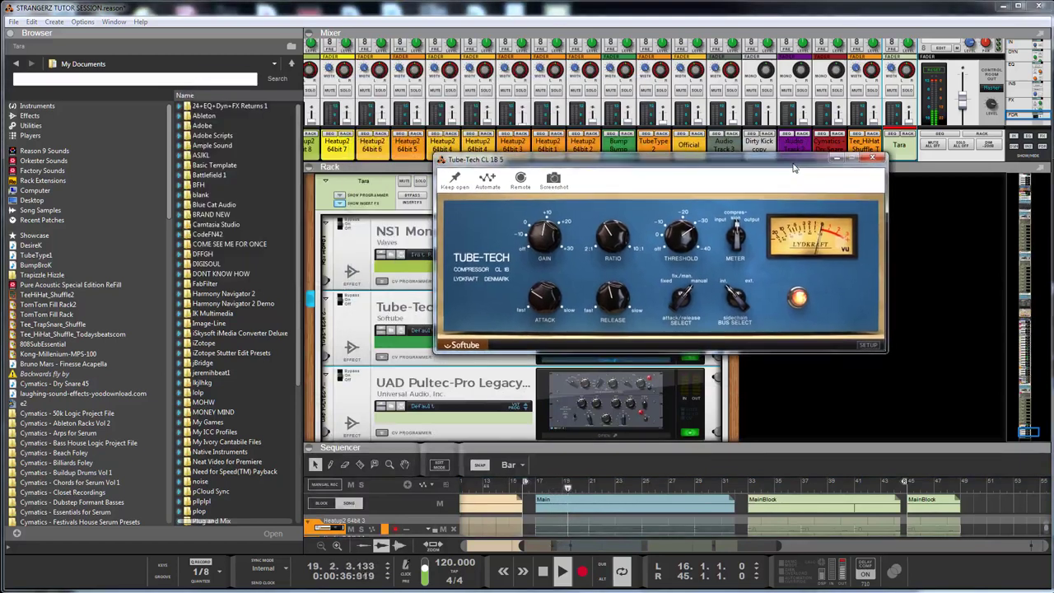
click(875, 160)
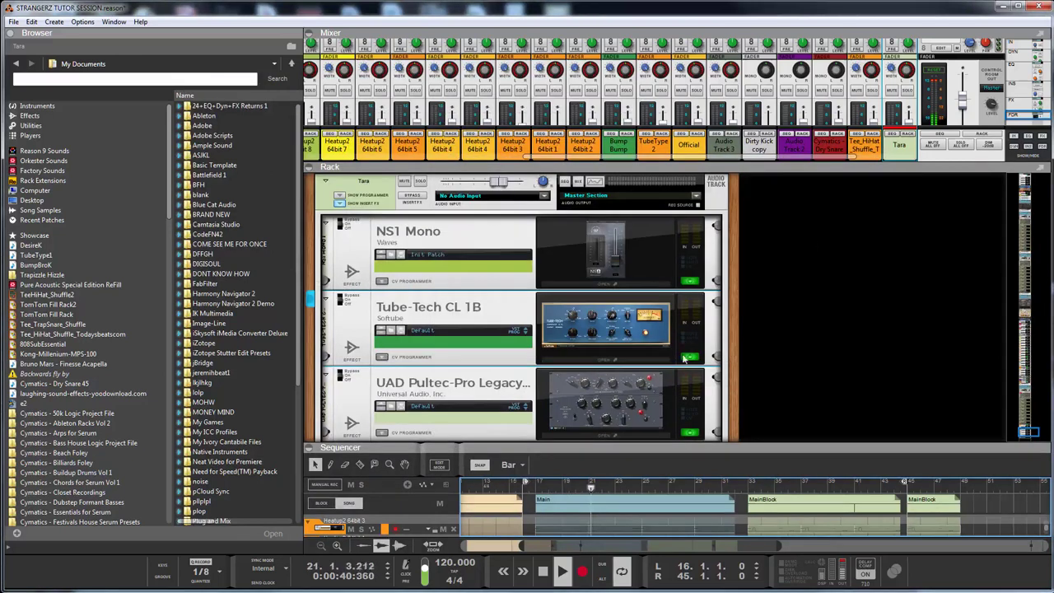
Search the effects for "exciter" and add the Aphex Vintage Exciter Mono between the Pultec-Pro and the DeEsser
scroll(675, 333, down, 5)
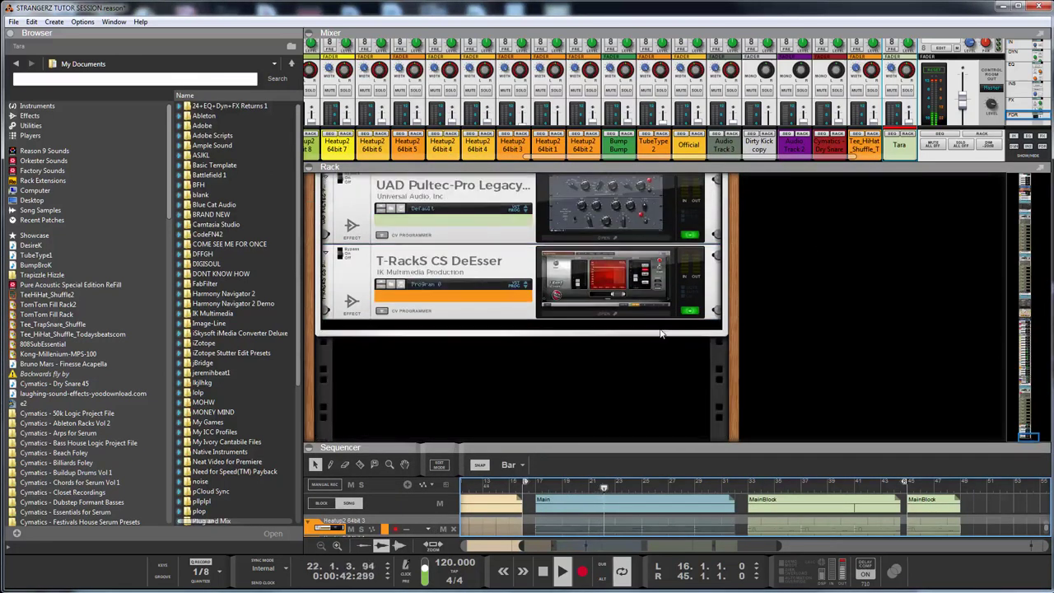
scroll(660, 334, up, 2)
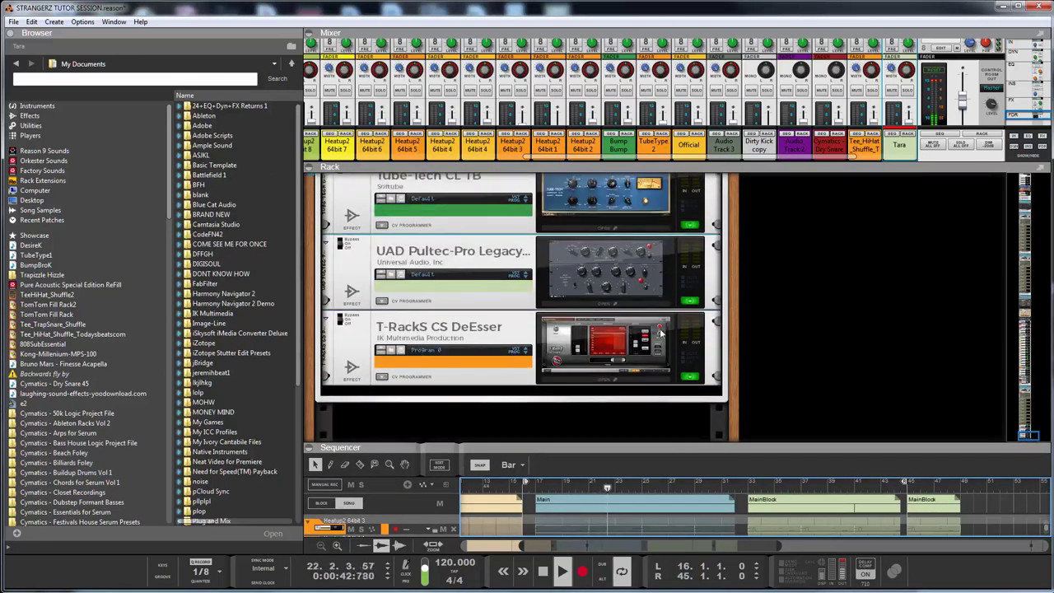
click(30, 115)
click(95, 80)
text(eq)
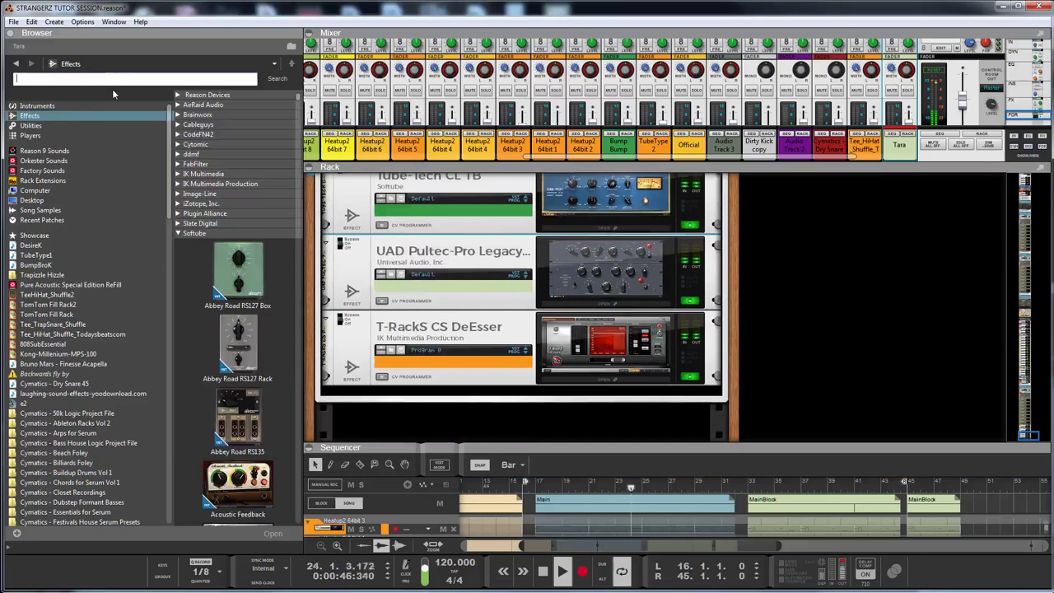
text(citer)
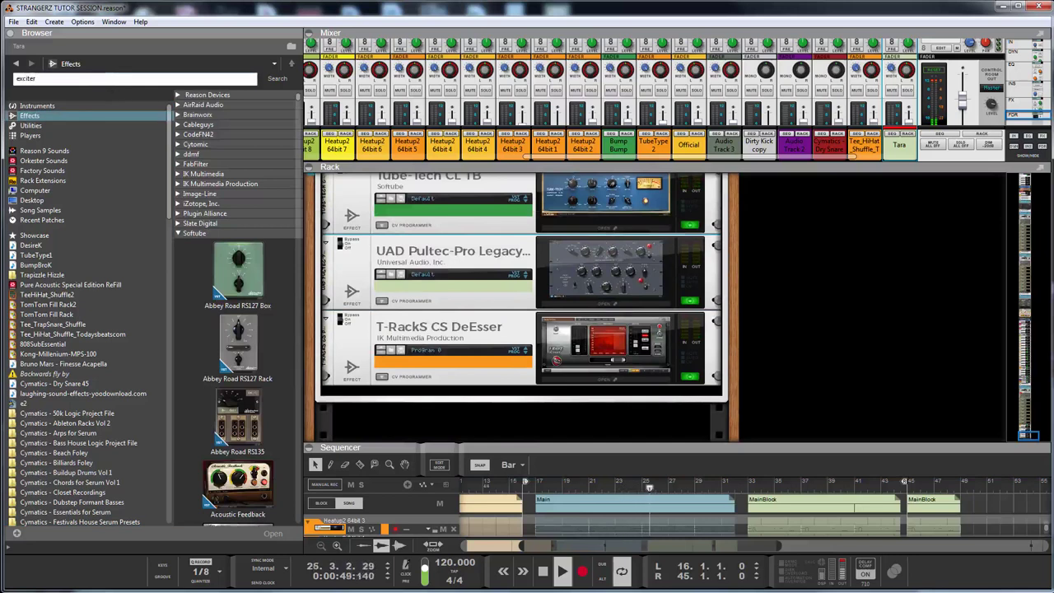
key(Return)
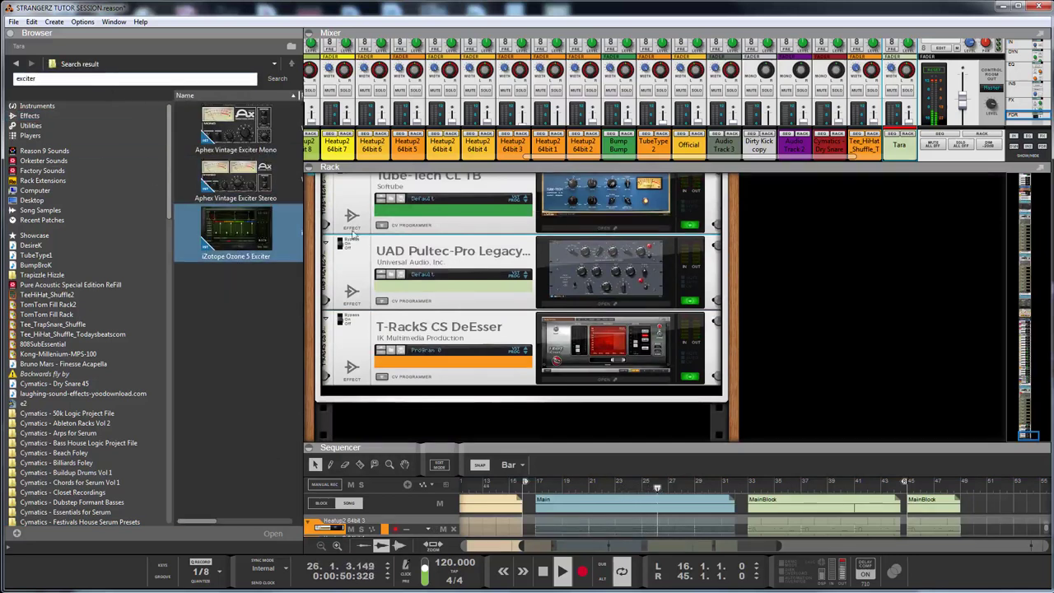
click(242, 126)
drag(233, 132, 521, 326)
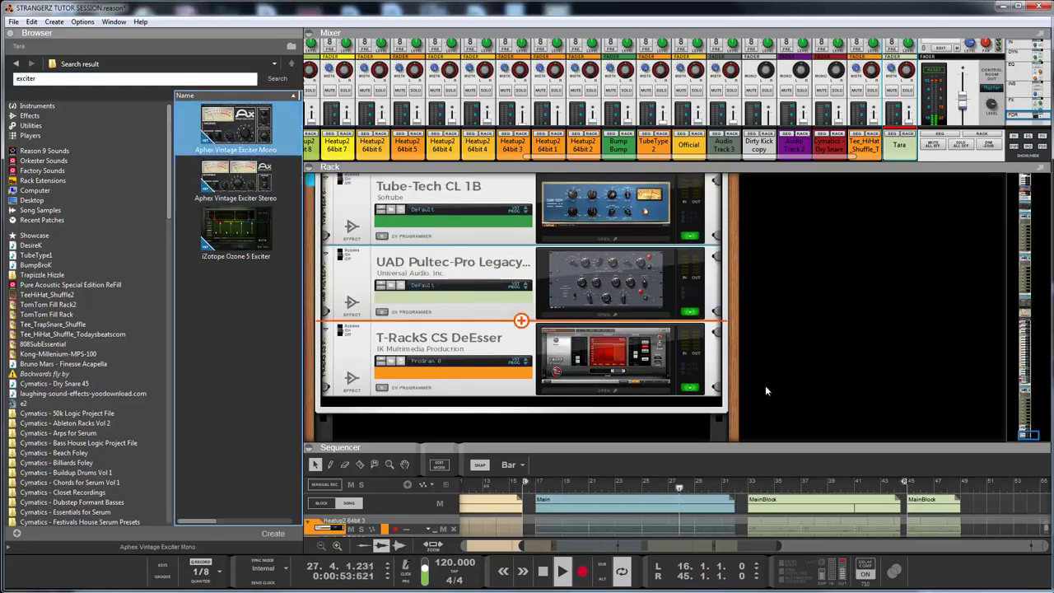
drag(766, 390, 767, 390)
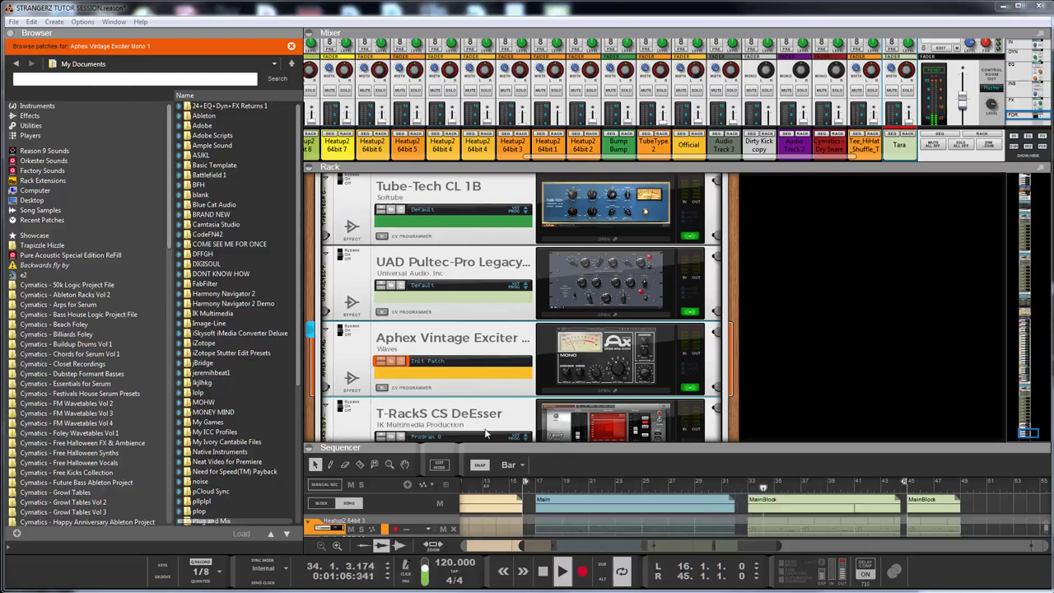
Open the Aphex Vintage Exciter Mono, adjust its AX mix, output, analog noise and input levels during playback, and close it
click(625, 354)
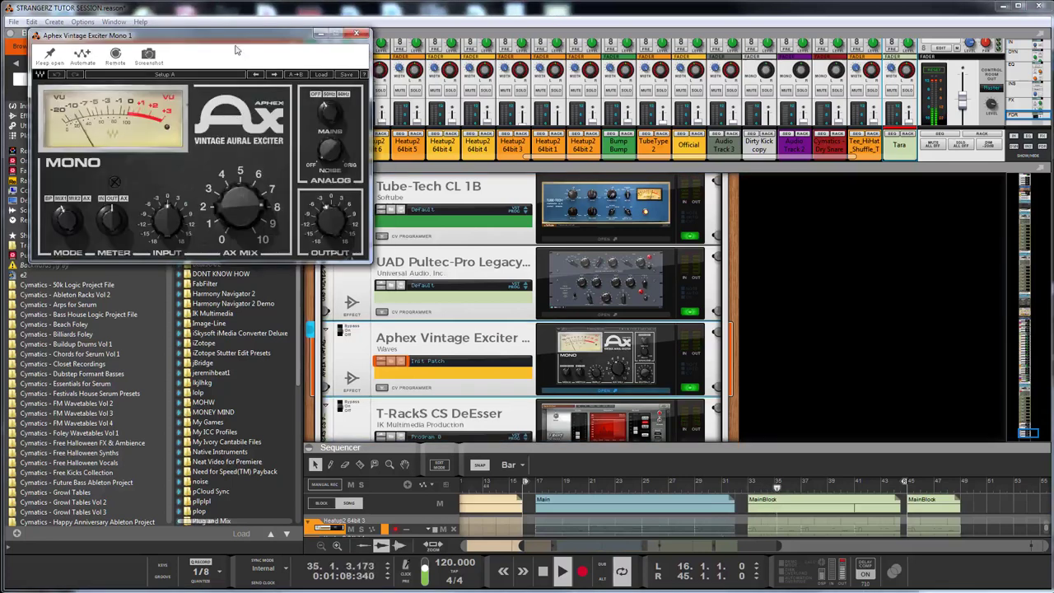
drag(206, 35, 729, 120)
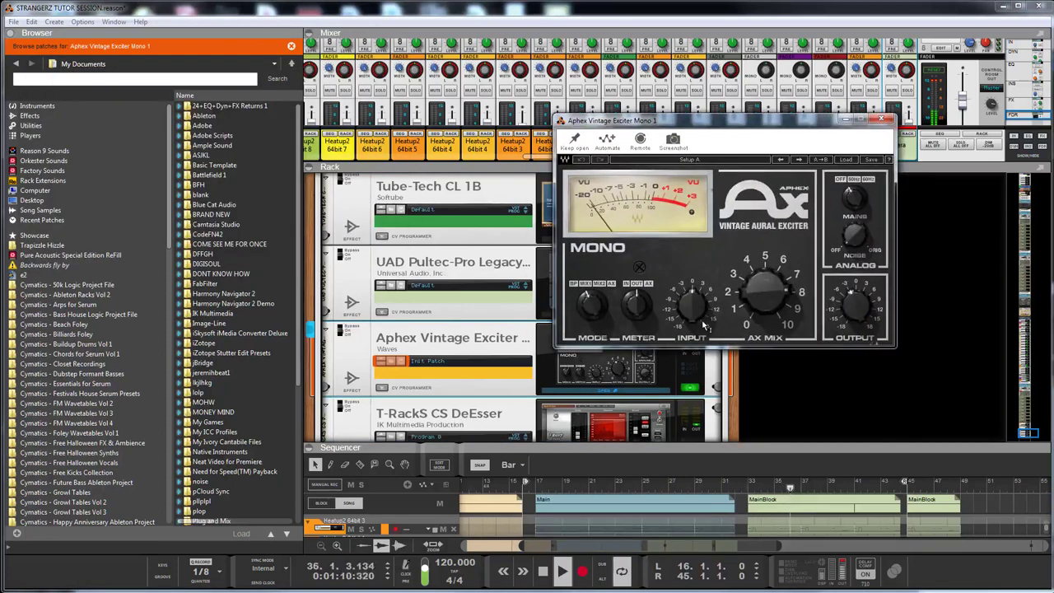
drag(765, 289, 765, 298)
drag(856, 304, 856, 312)
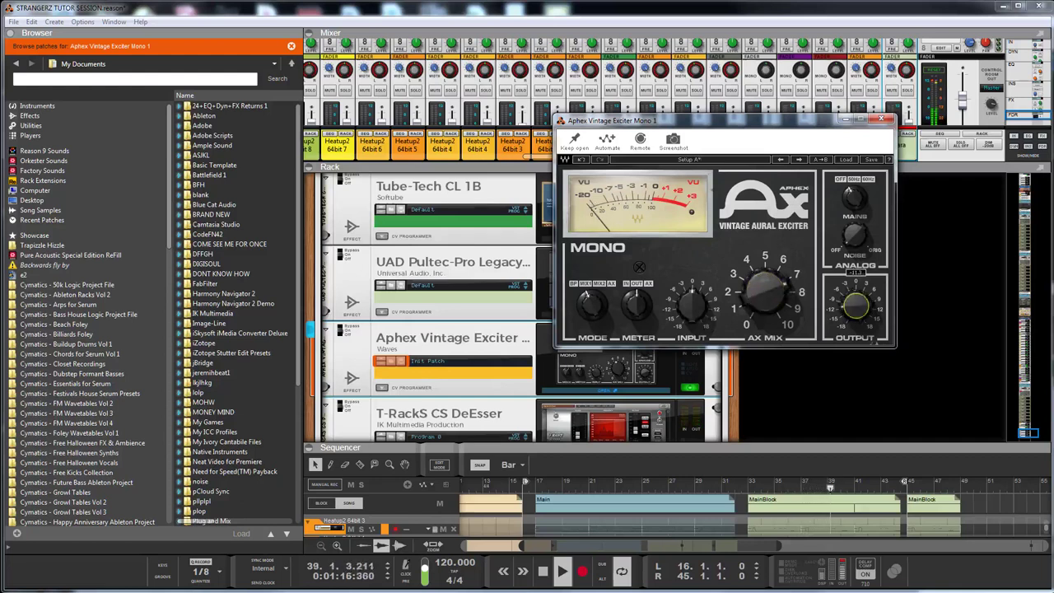
drag(856, 235, 856, 228)
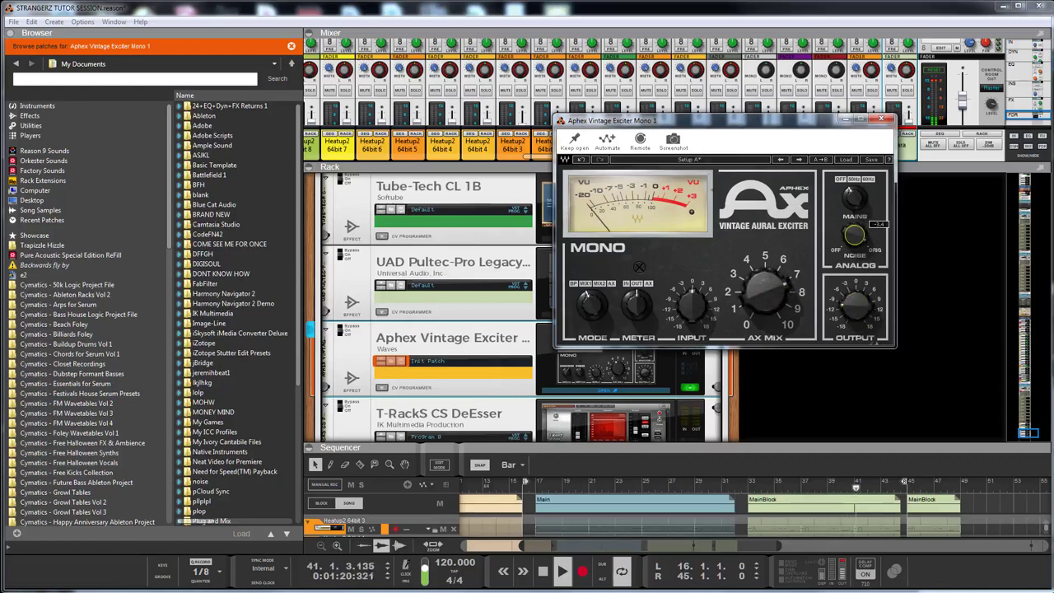
mouse_move(685, 313)
mouse_down()
mouse_move(691, 298)
mouse_move(699, 326)
mouse_up()
drag(762, 291, 762, 295)
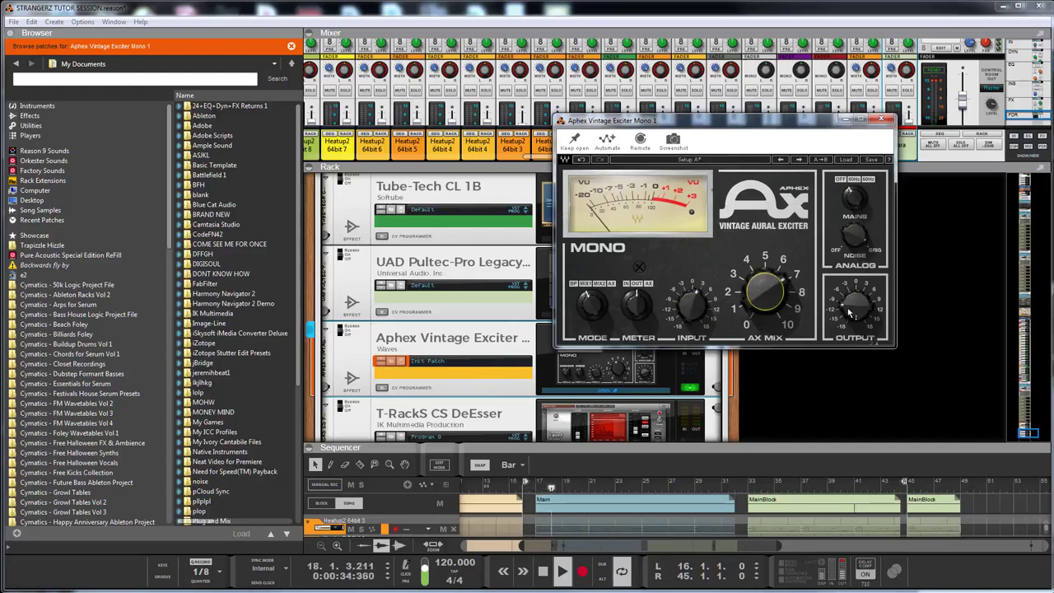
drag(844, 308, 844, 304)
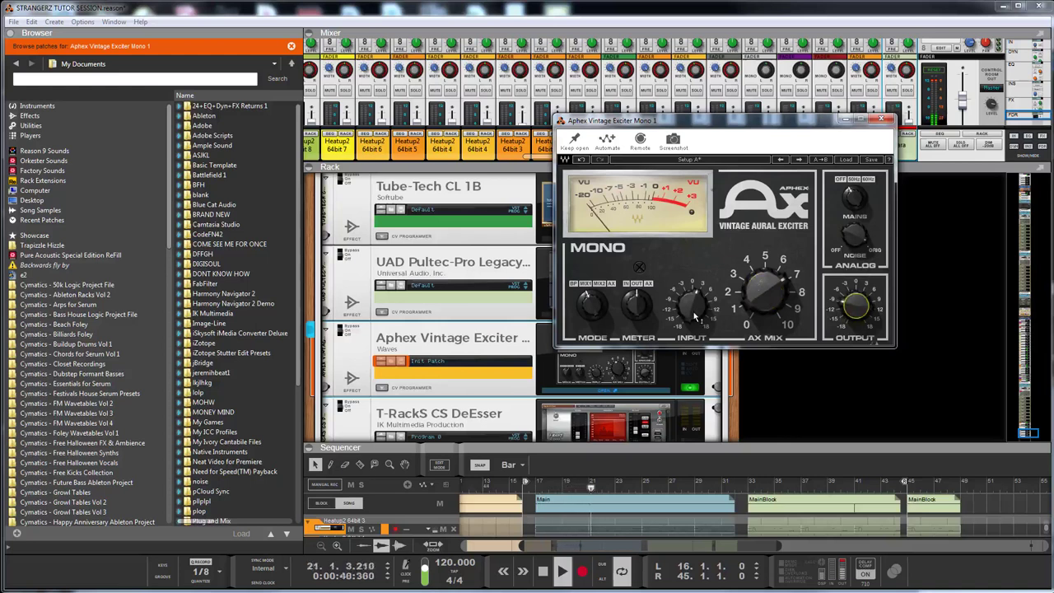
mouse_move(766, 298)
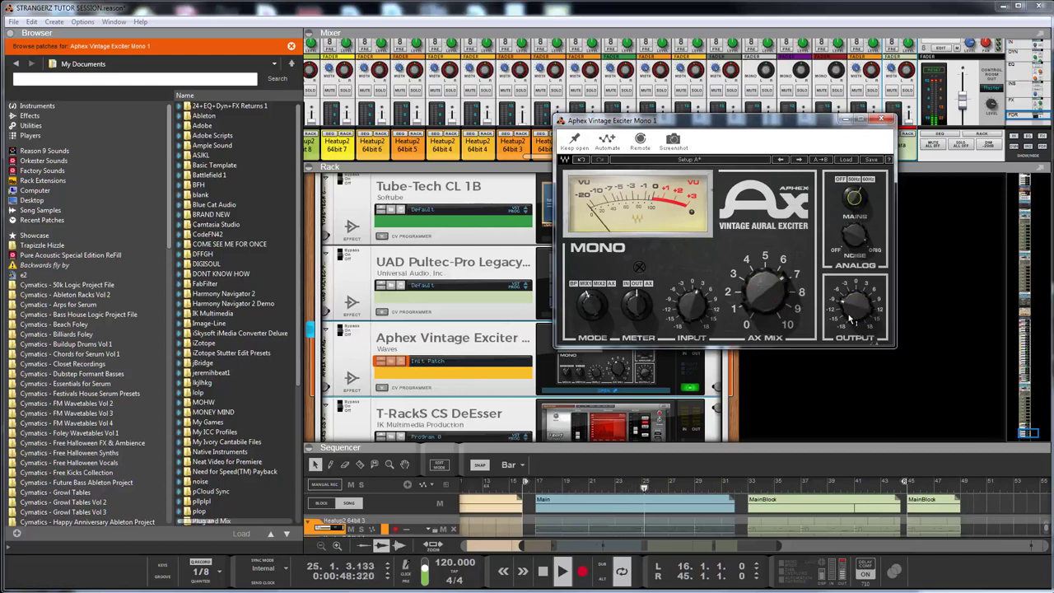
mouse_move(850, 317)
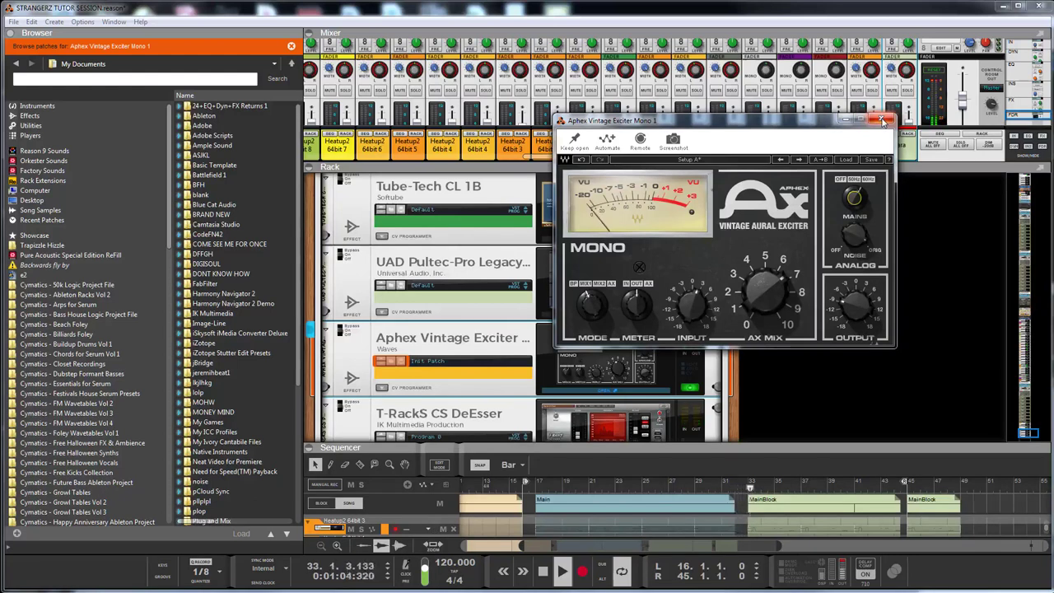
click(884, 121)
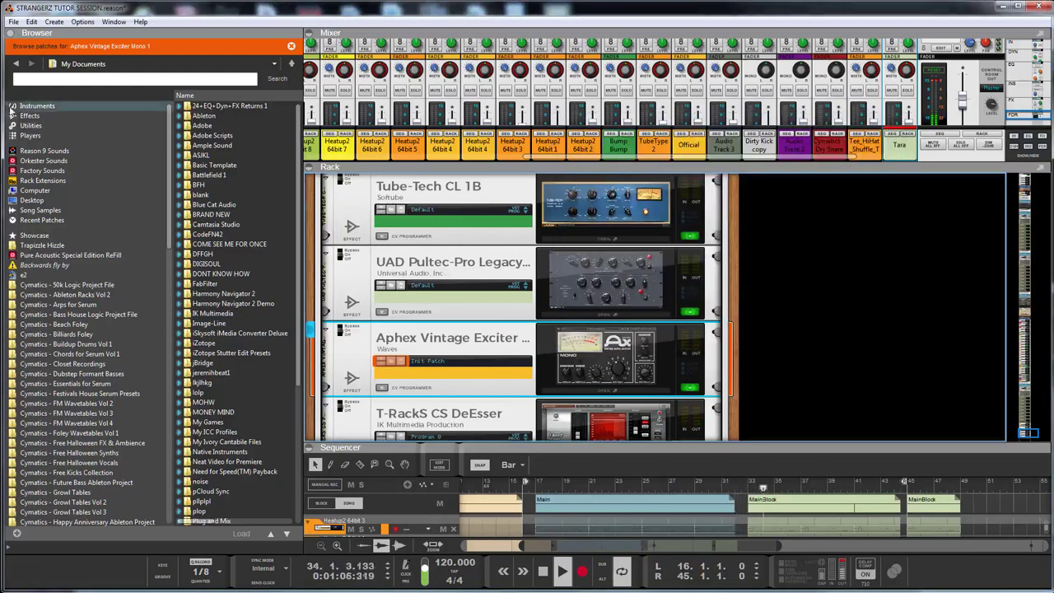
click(36, 117)
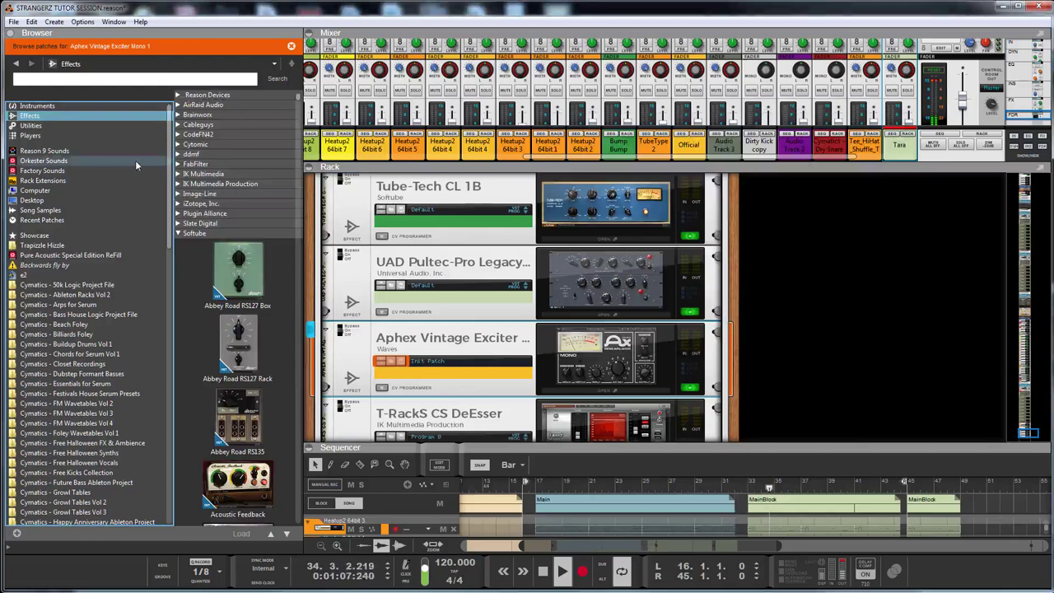
click(79, 80)
text(ec)
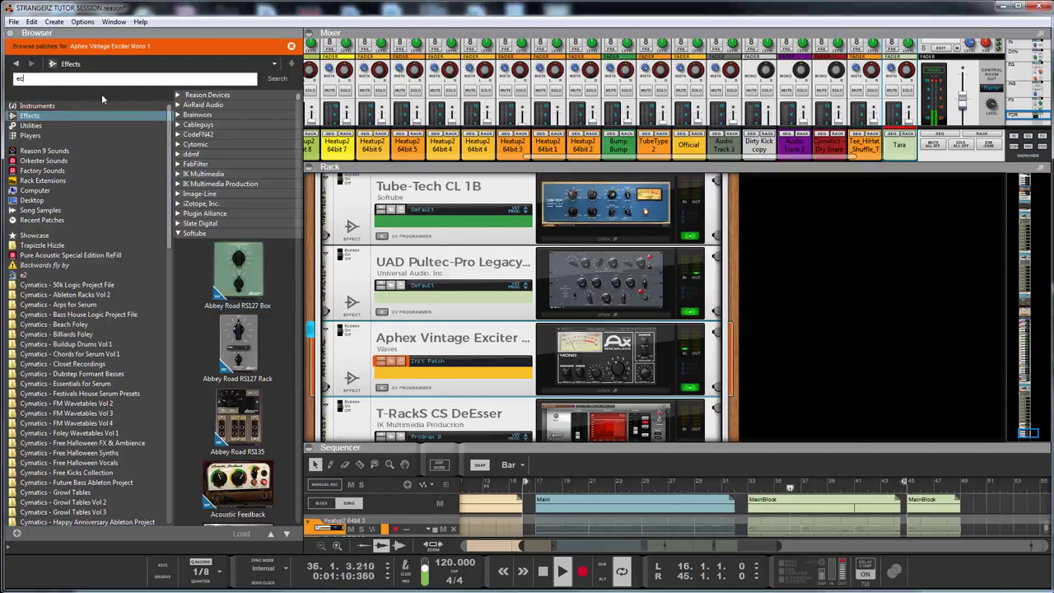
text(iter)
key(Return)
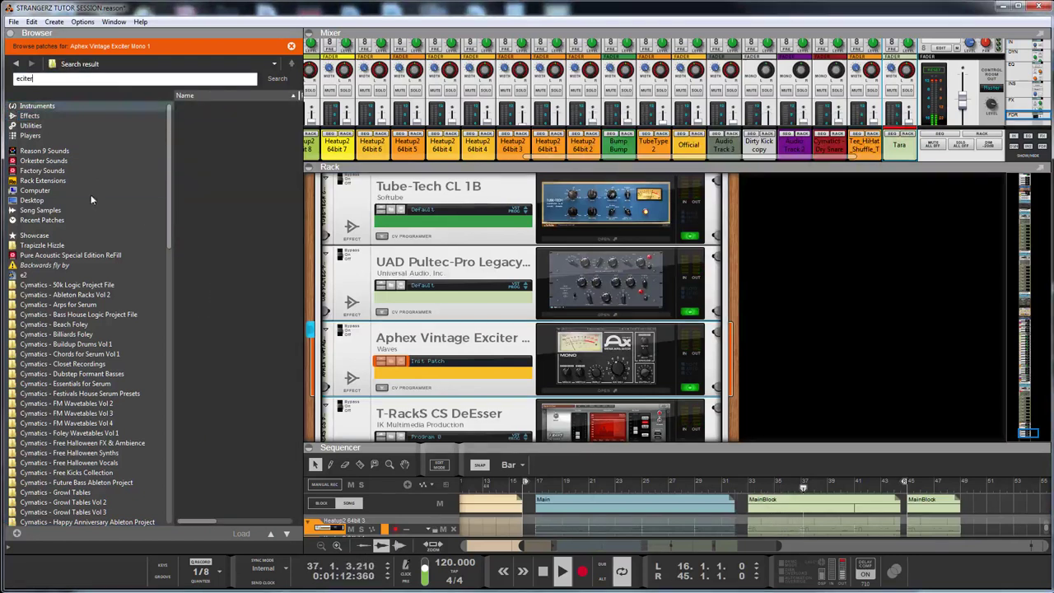
Search the effects for "exciter", replace the mono exciter with the Aphex Vintage Exciter Stereo and open it
click(32, 116)
text(exciter)
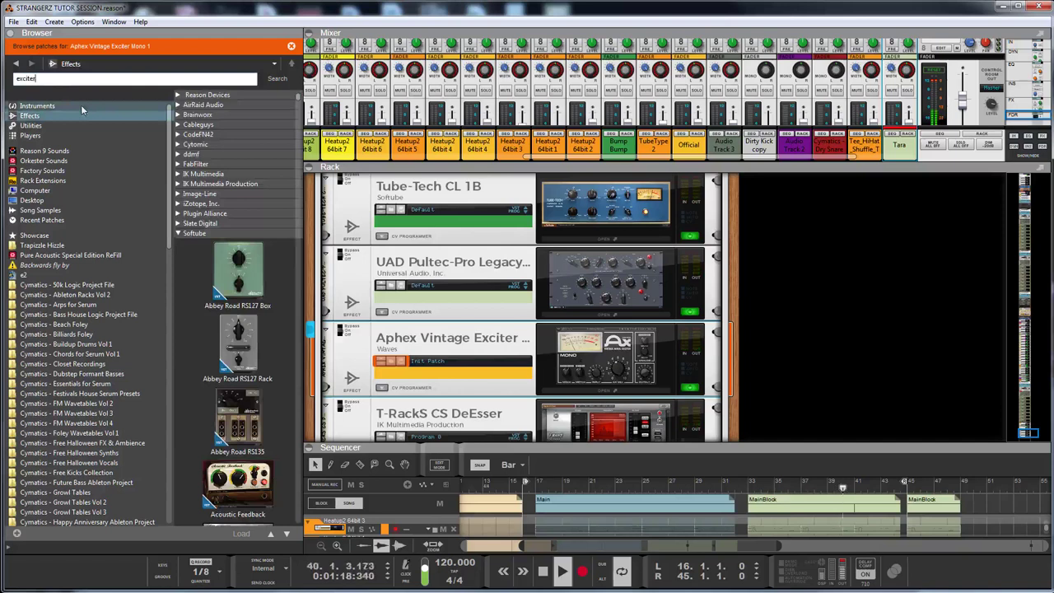
key(Return)
drag(236, 175, 607, 363)
double_click(607, 362)
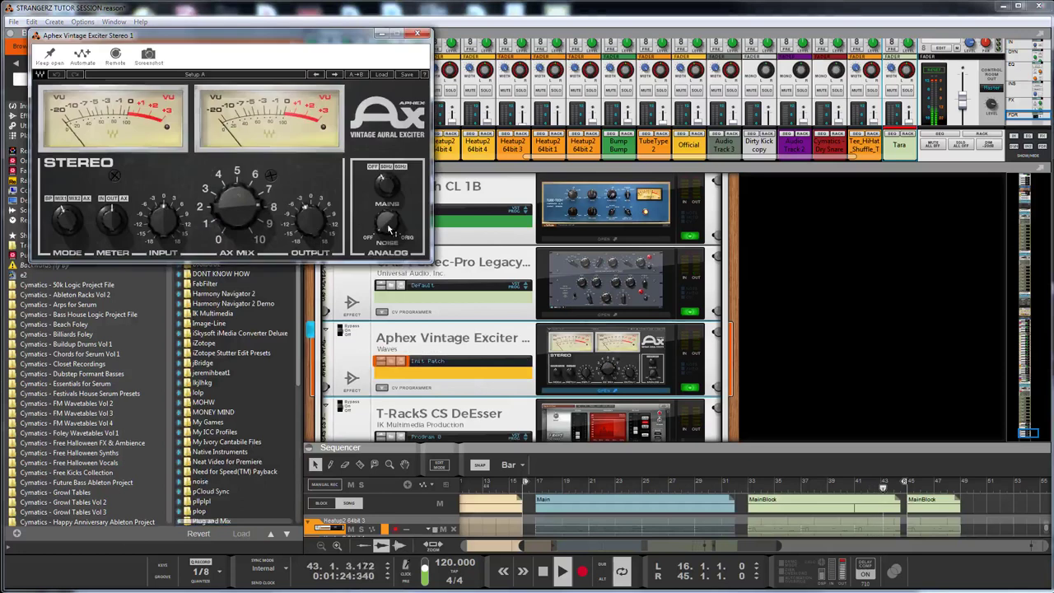
Set the stereo exciter's analog noise to about -33, AX mix to about 6 and input to 1.1
mouse_move(386, 232)
drag(387, 232, 386, 214)
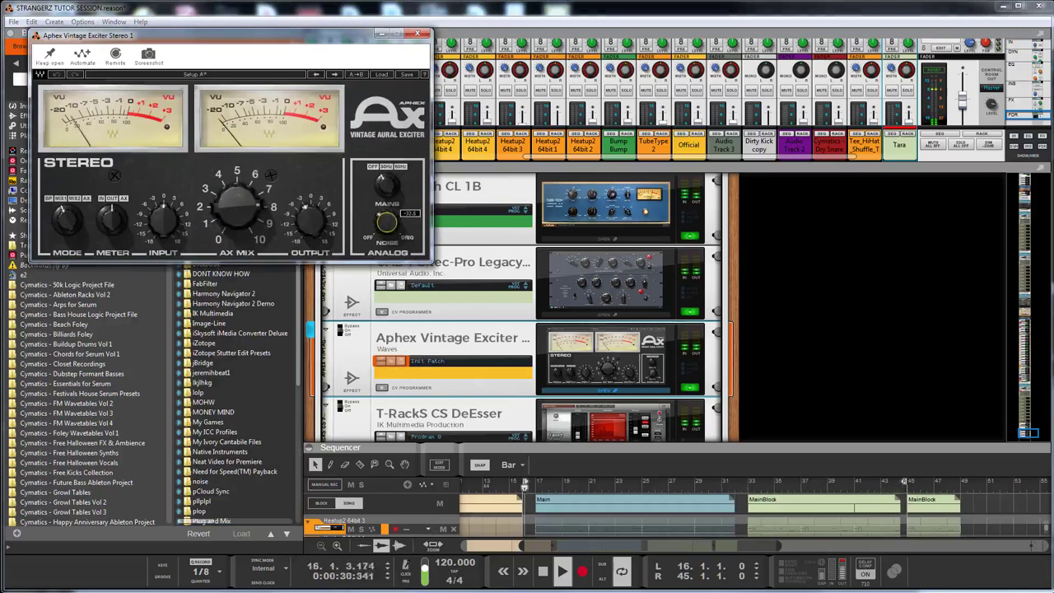
drag(237, 206, 237, 202)
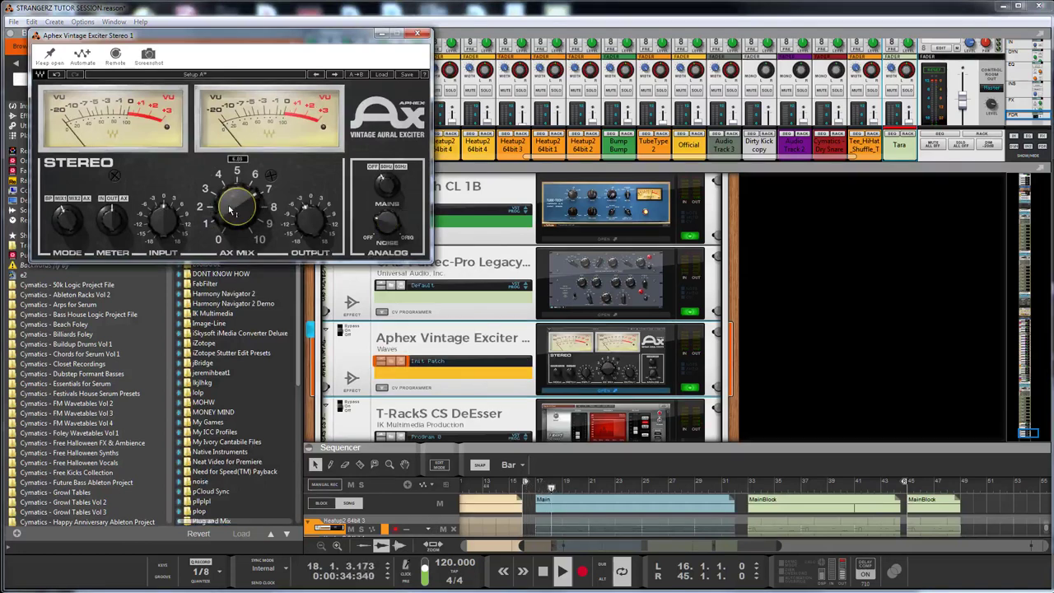
click(161, 219)
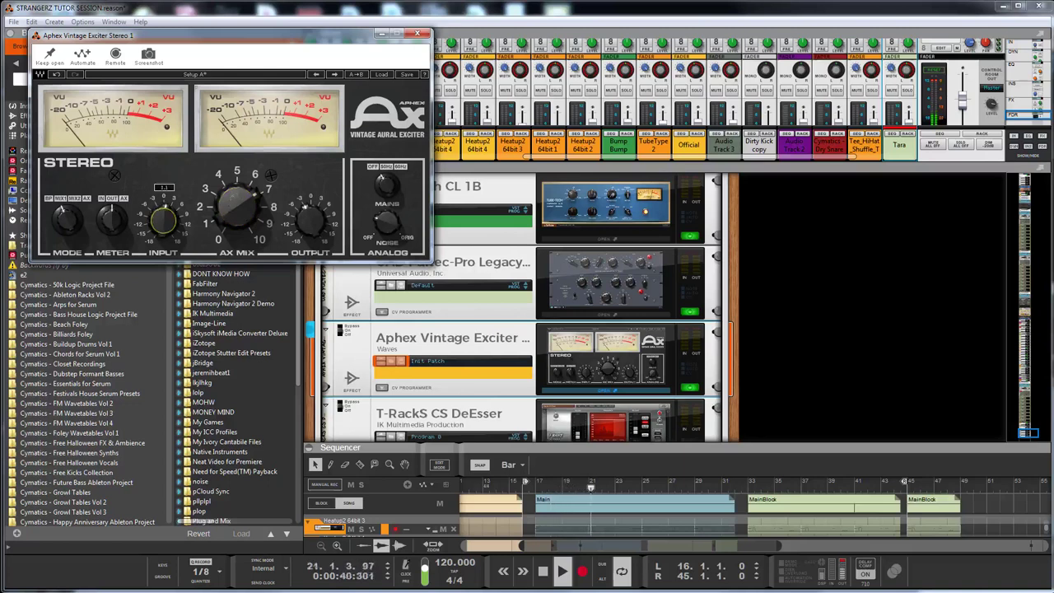
Lower the stereo exciter's output level during playback and close its window
click(307, 223)
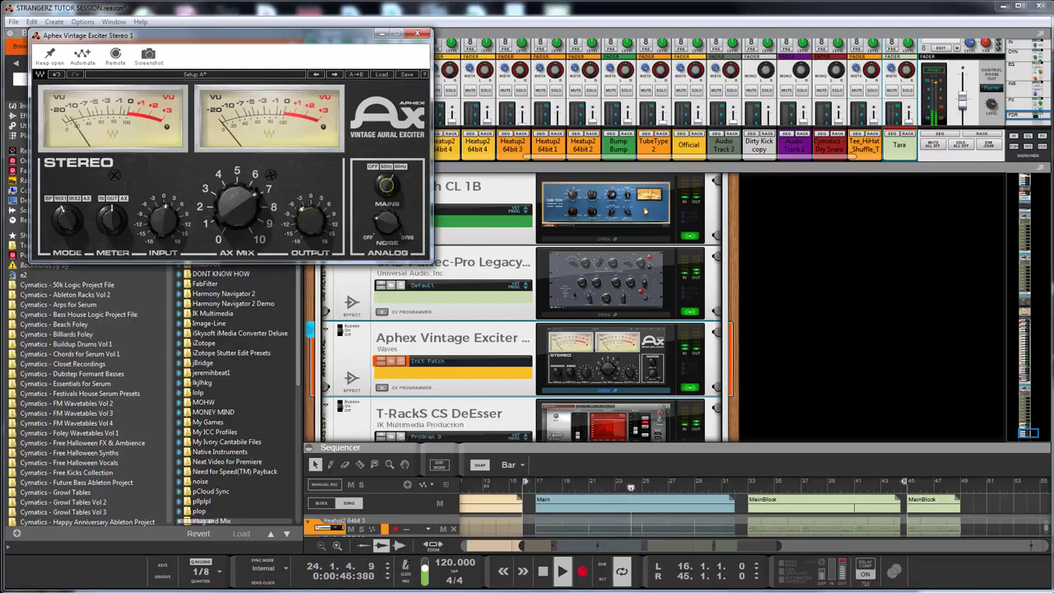
drag(306, 220, 306, 238)
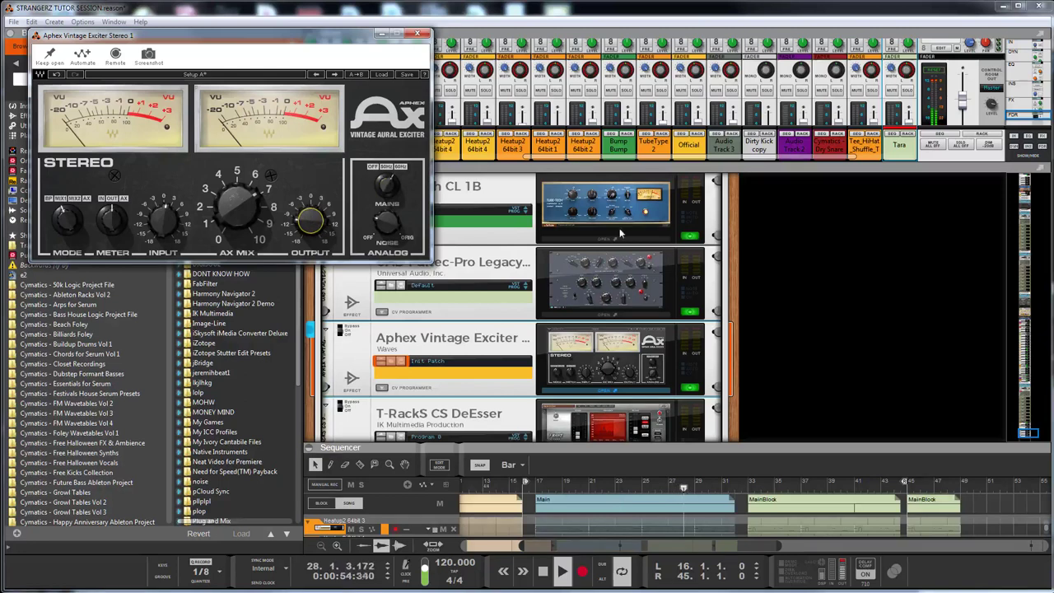
click(418, 34)
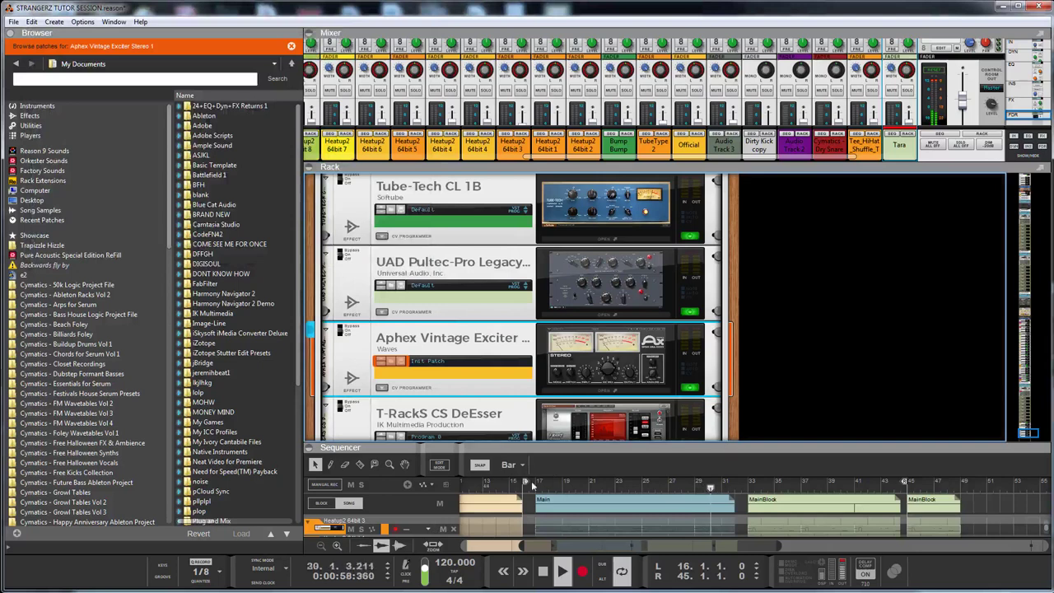
Move the loop start to bar 32 and check the settings of the UAD Pultec-Pro EQ
drag(524, 483, 631, 483)
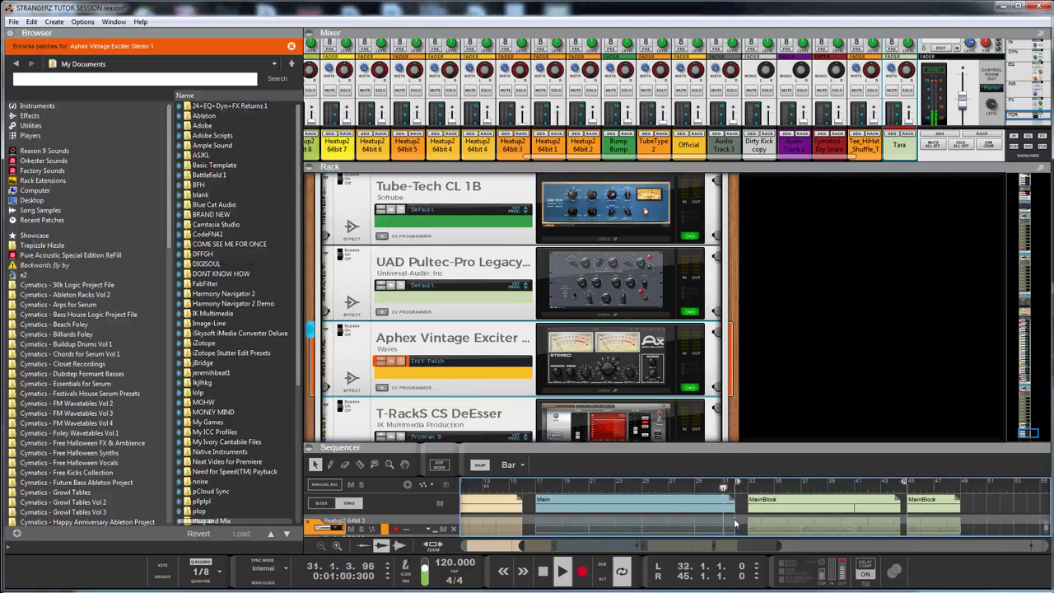
double_click(614, 286)
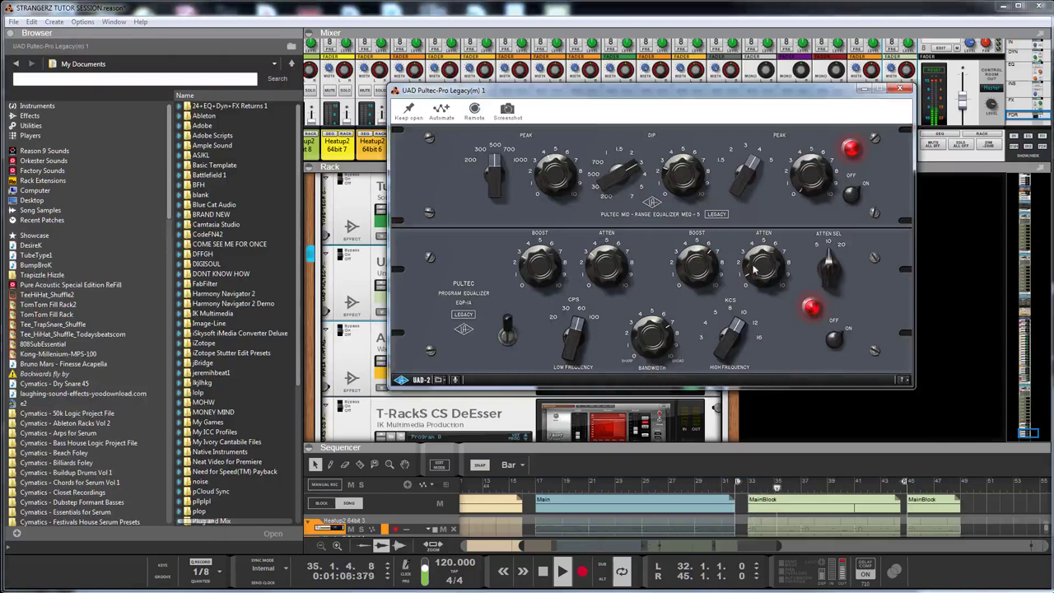
click(900, 89)
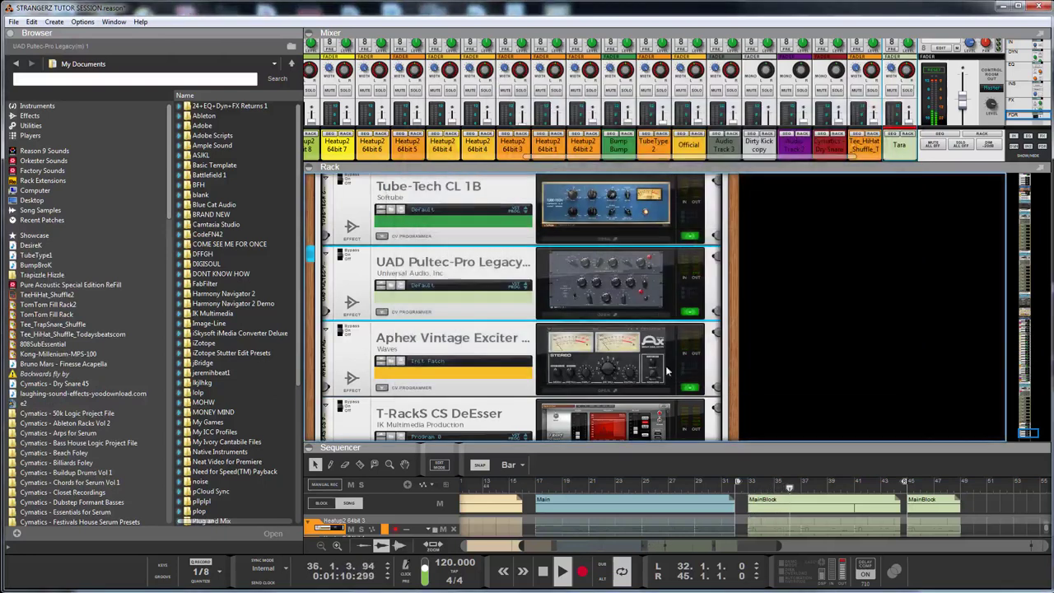
Fine-tune the Tube-Tech CL 1B's gain around 20.7 dB and threshold around -26 dB, and adjust its release during playback
double_click(630, 214)
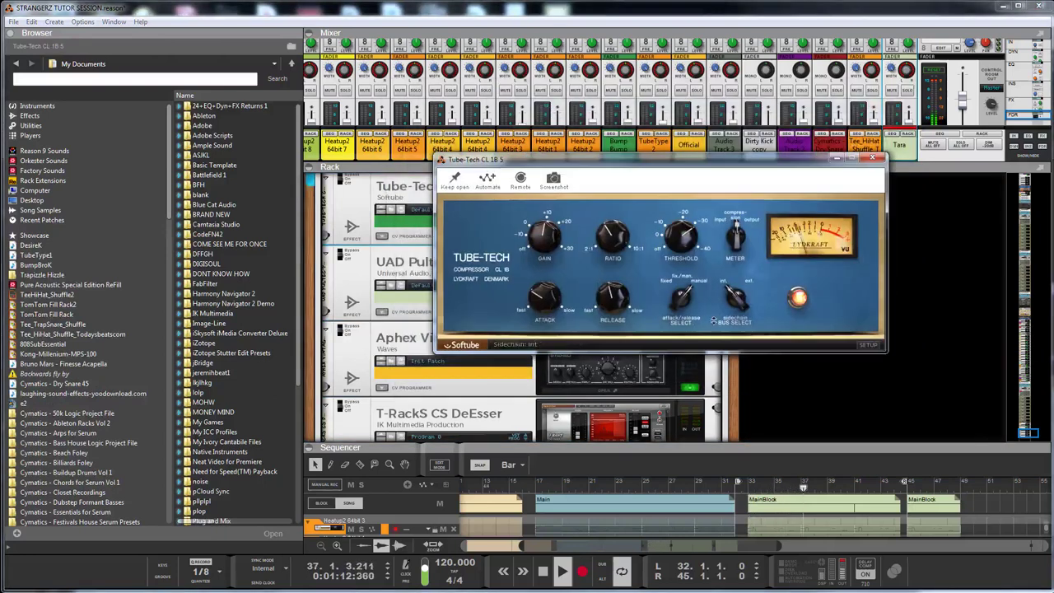
drag(543, 240, 544, 235)
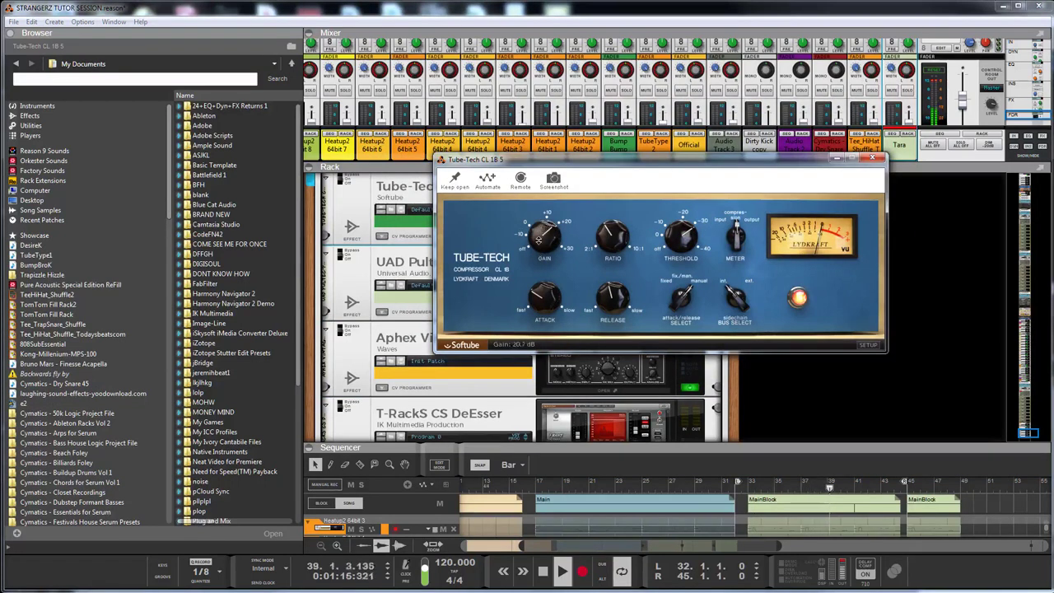
drag(544, 235, 544, 239)
drag(683, 236, 682, 238)
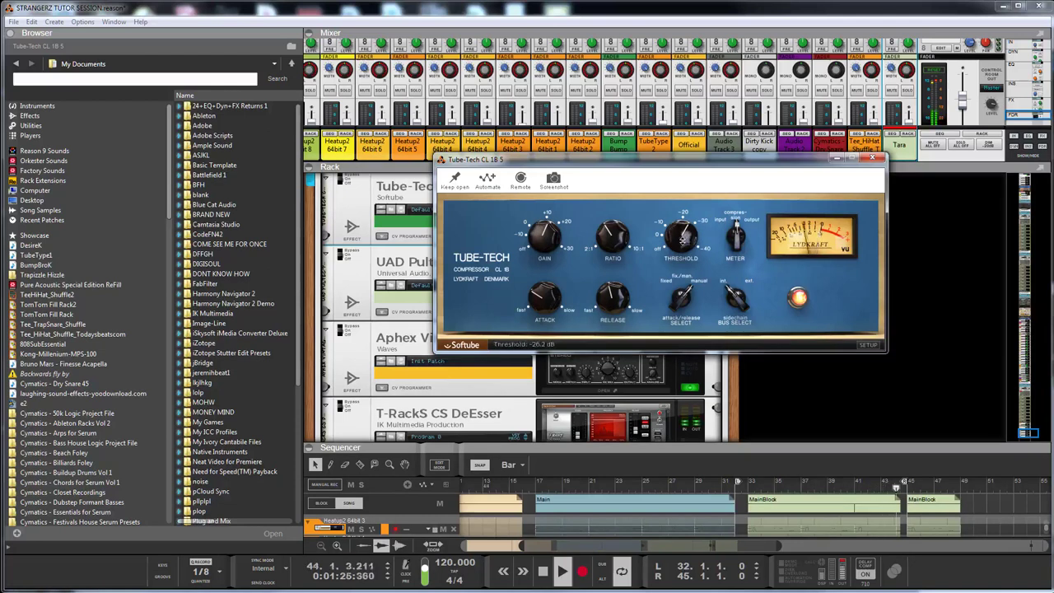
drag(682, 237, 681, 233)
drag(570, 236, 569, 234)
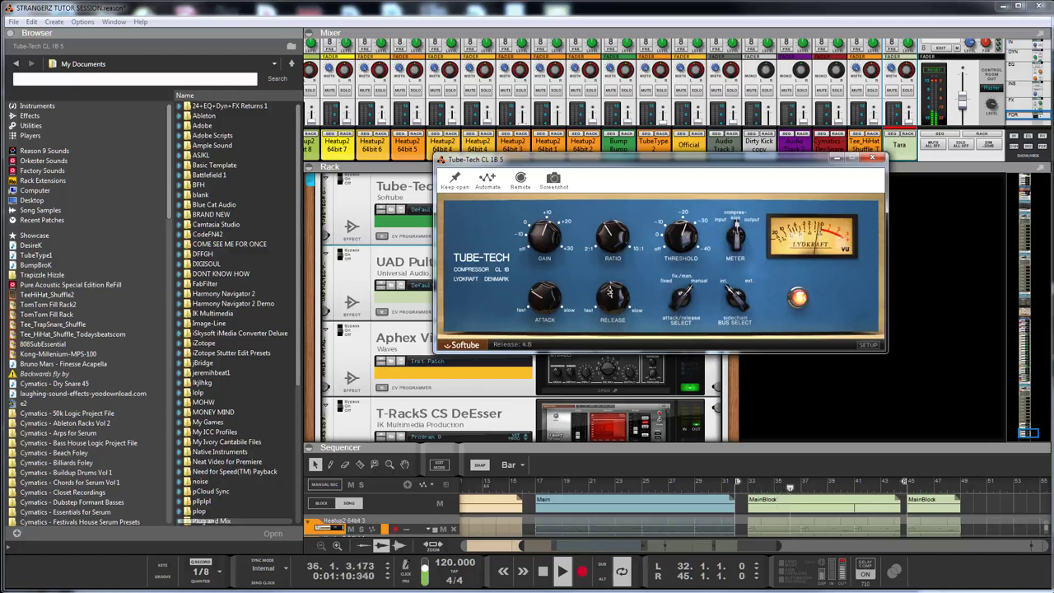
Compare the vocal with the stereo exciter off and on, fine-tune its analog noise and AX mix, and close it
click(690, 389)
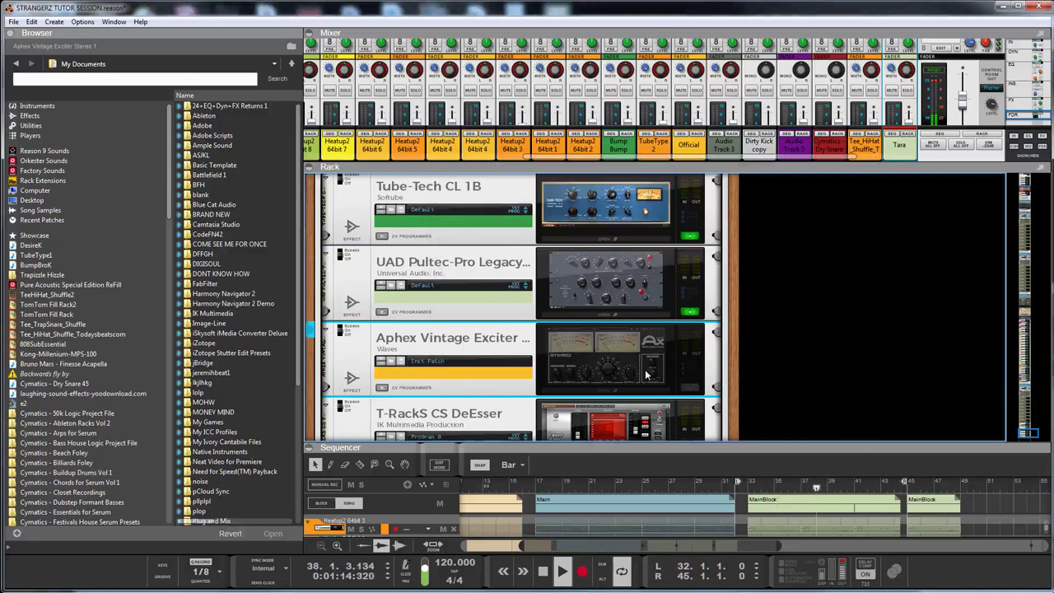
click(688, 388)
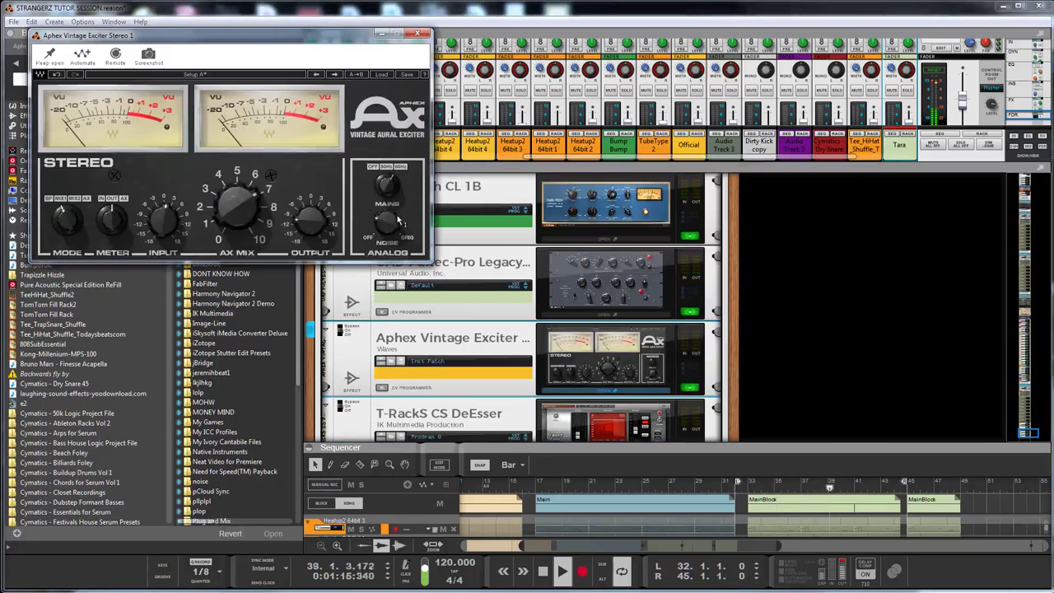
drag(380, 223, 380, 220)
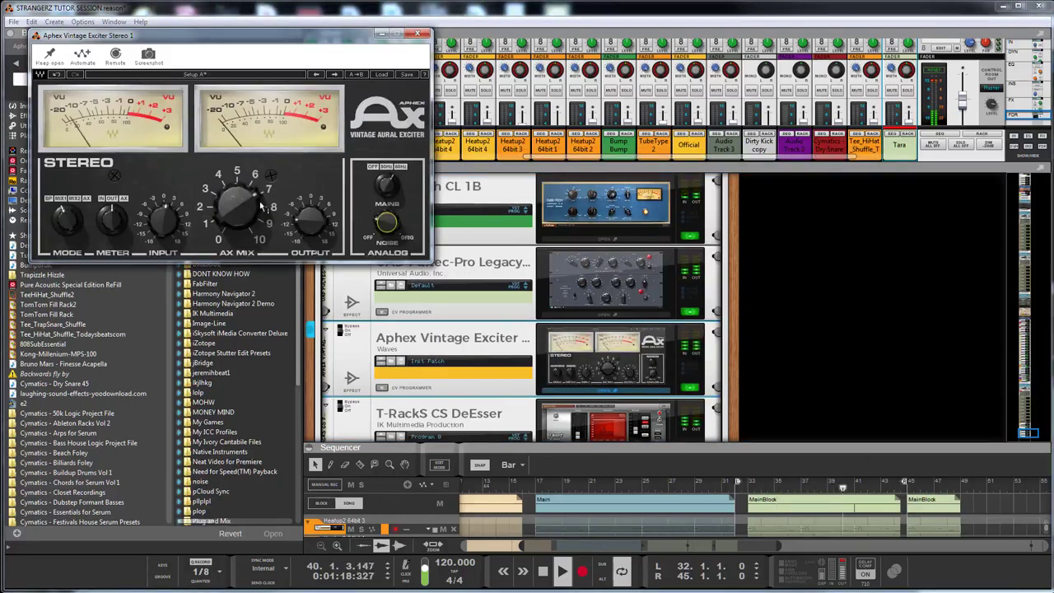
mouse_move(244, 210)
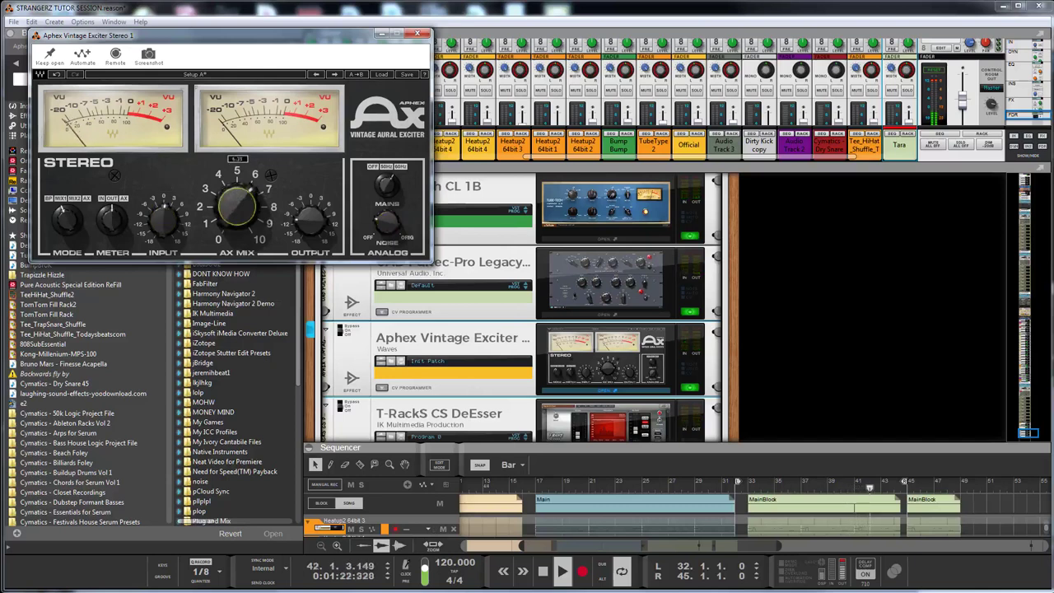
mouse_move(386, 222)
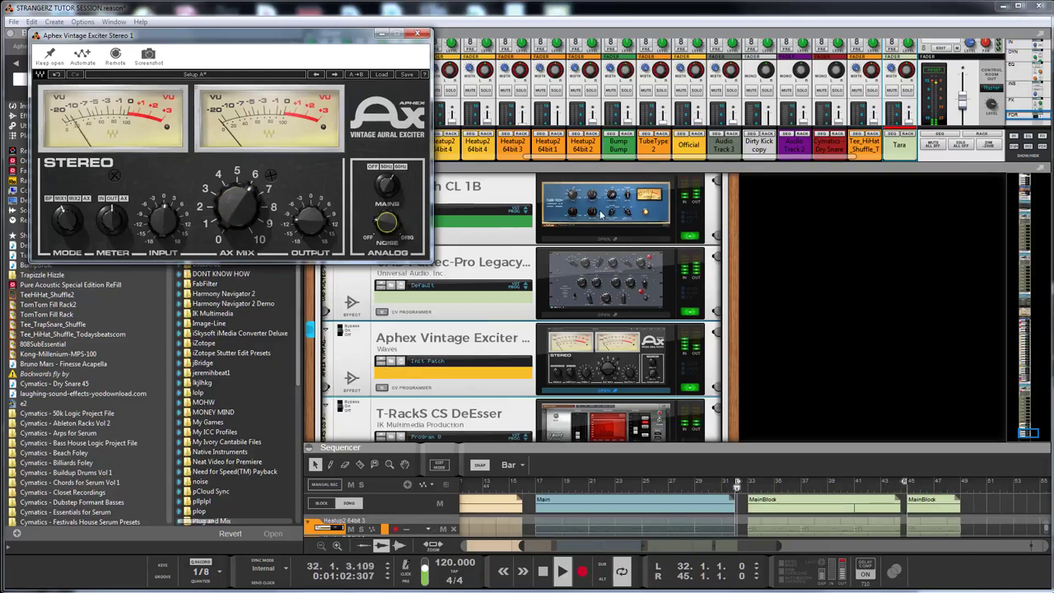
click(418, 35)
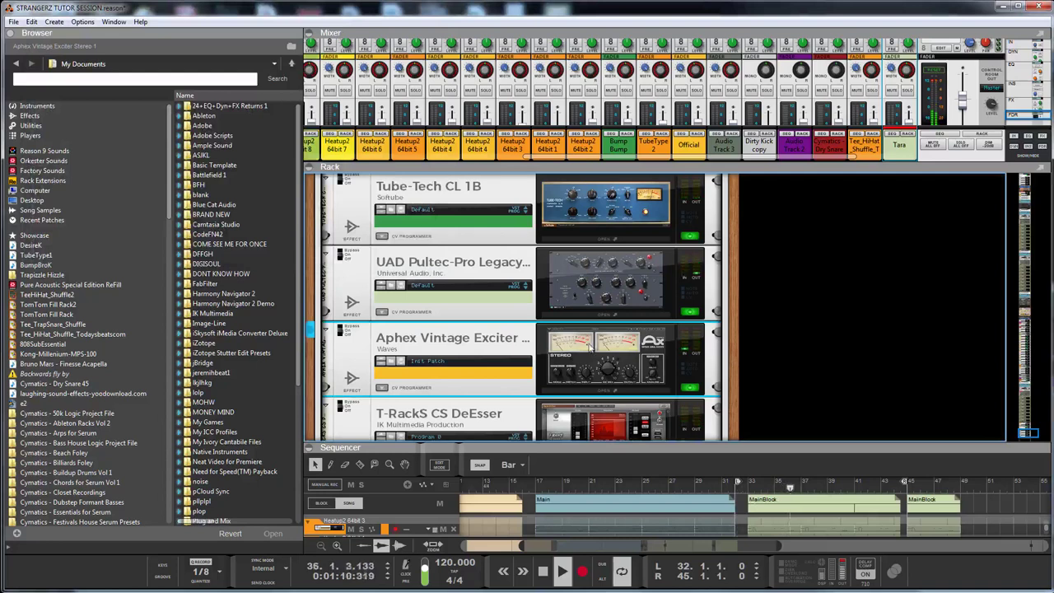
Check the Pultec-Pro's settings and set the T-RackS DeEsser's de-ess amount to -31 dB
click(606, 280)
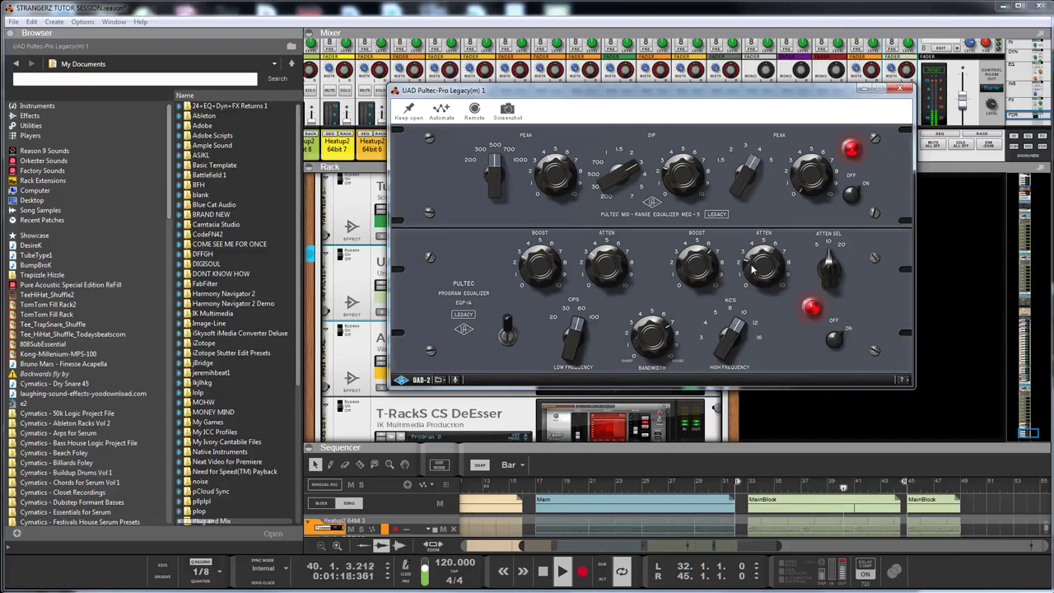
click(900, 88)
click(641, 419)
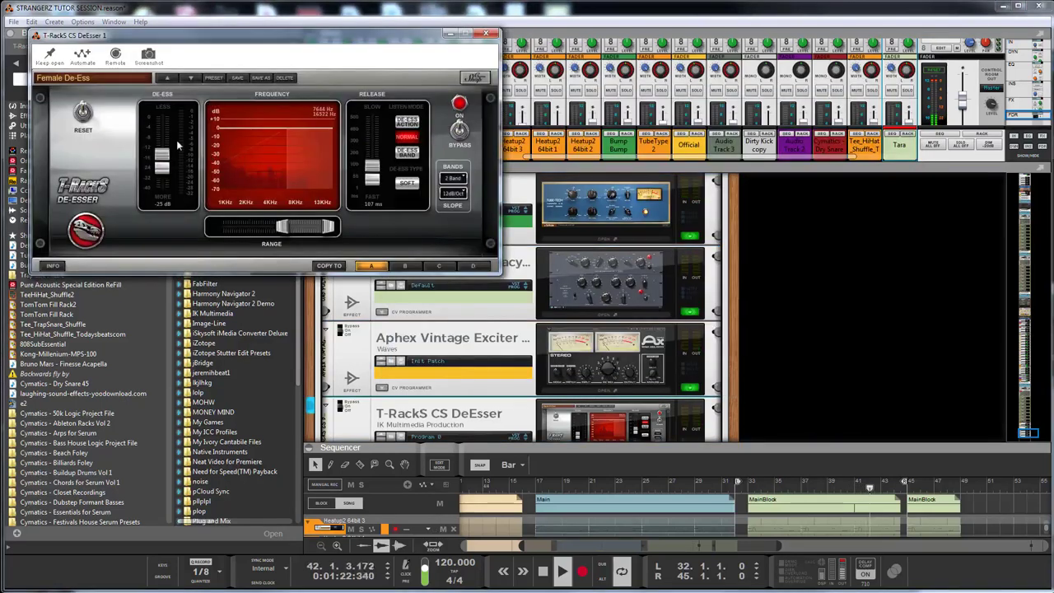
drag(166, 169, 167, 173)
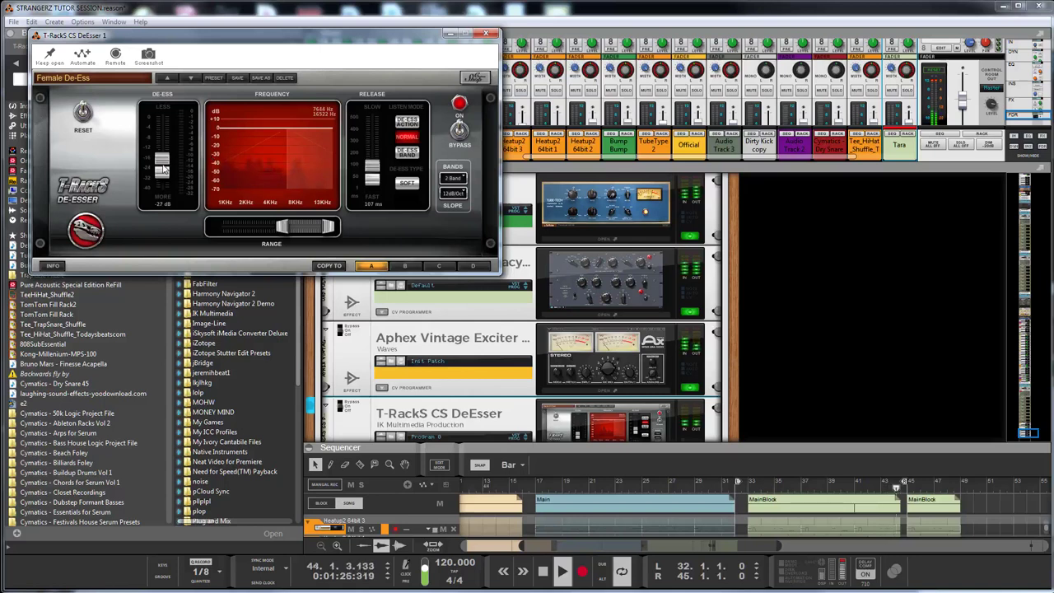
drag(164, 169, 163, 175)
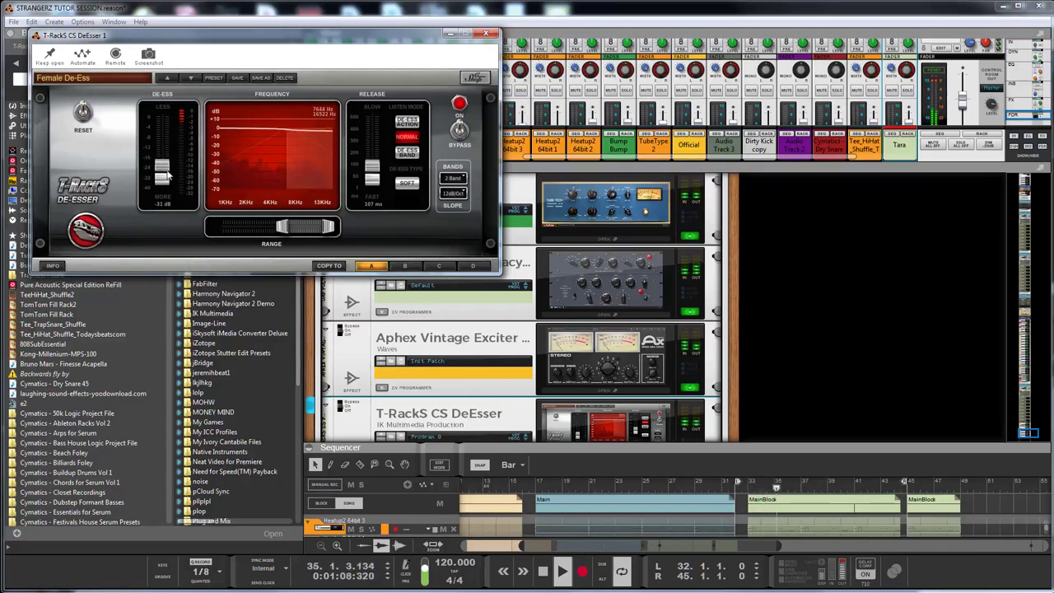
click(485, 34)
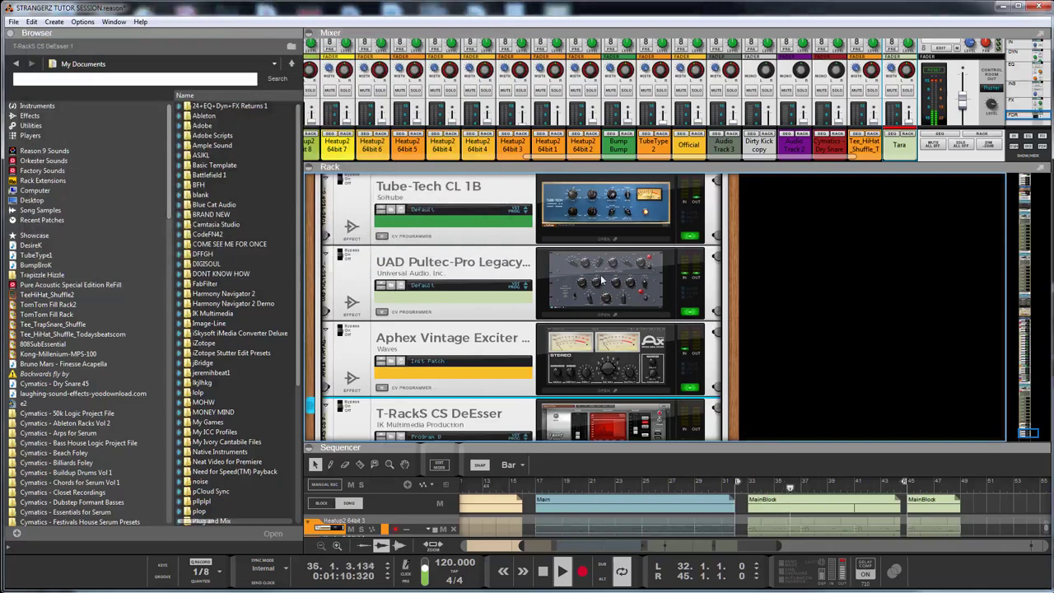
Compare the vocal with the exciter off and on, and slightly lower its output level
click(694, 390)
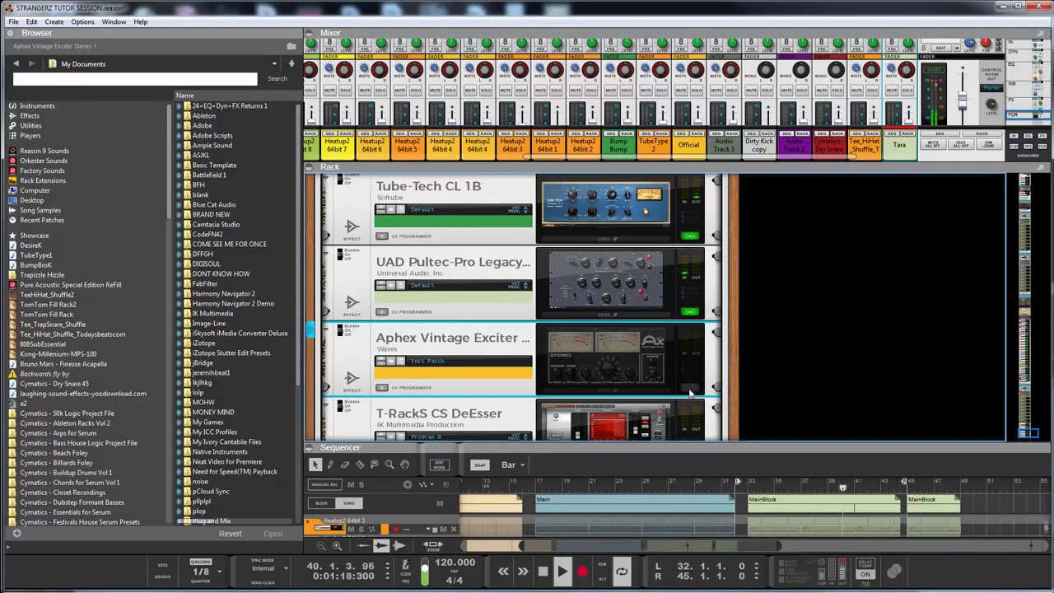
click(653, 371)
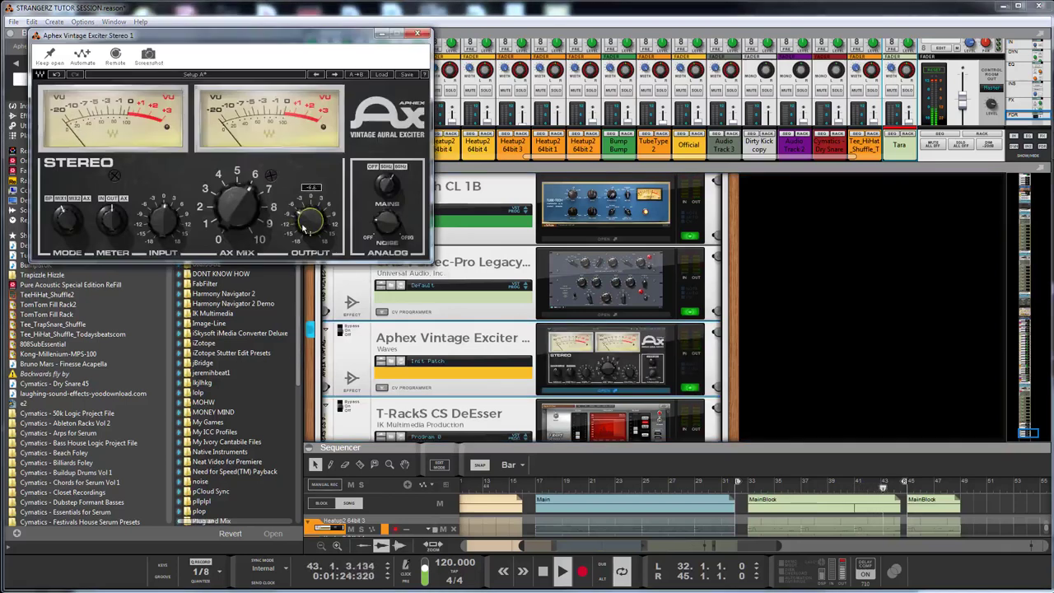
drag(304, 230, 304, 232)
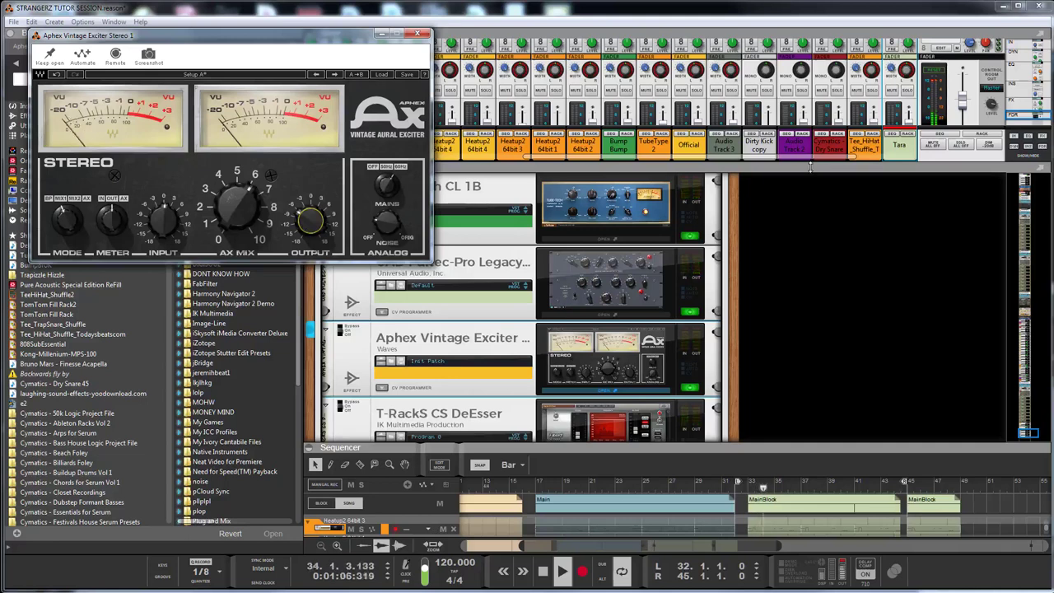
Enlarge the mixer to show the sends, set the exciter's analog noise to -35.0 and fine-tune its output, AX mix and input levels
drag(810, 170, 817, 337)
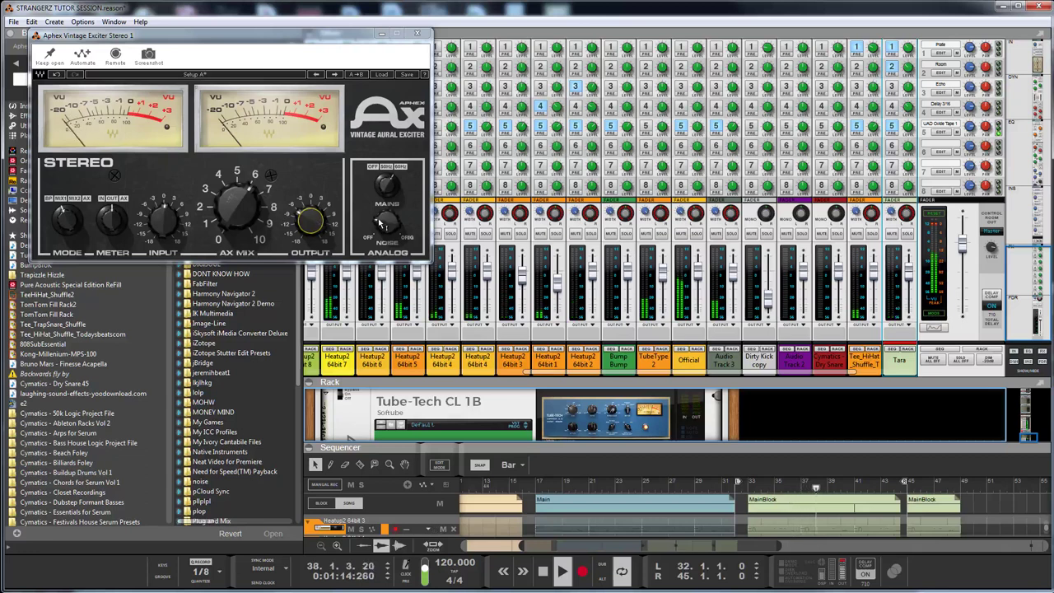
mouse_move(385, 223)
drag(385, 222, 385, 219)
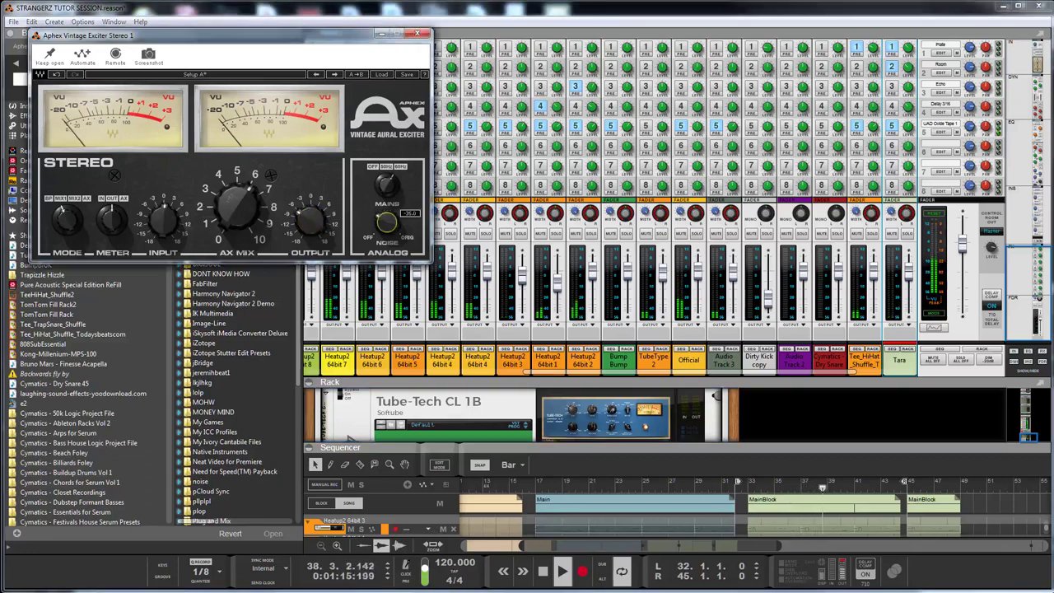
click(309, 219)
drag(310, 219, 306, 221)
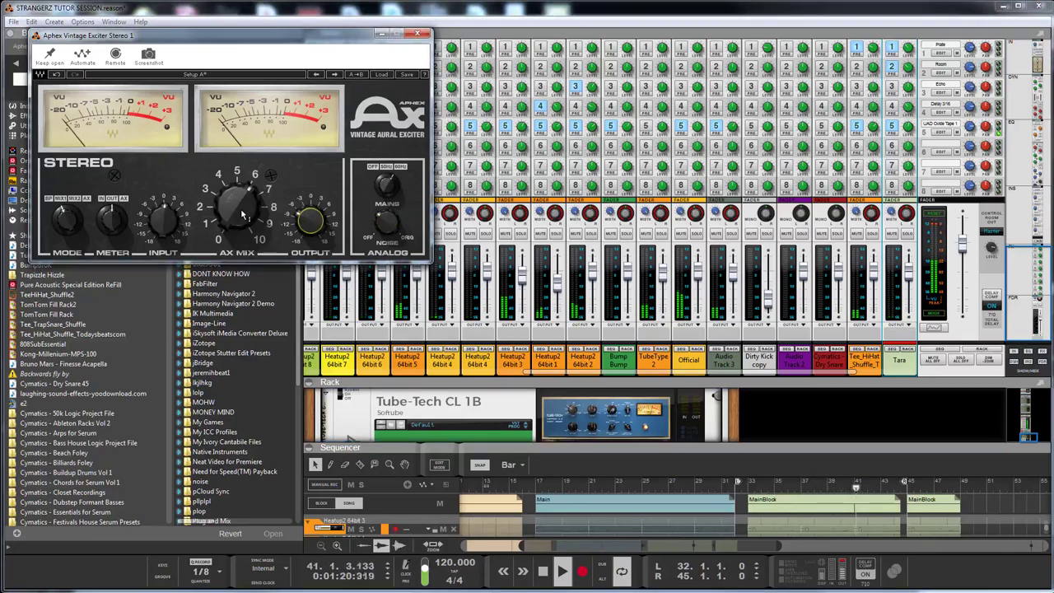
drag(239, 208, 240, 204)
drag(169, 218, 169, 213)
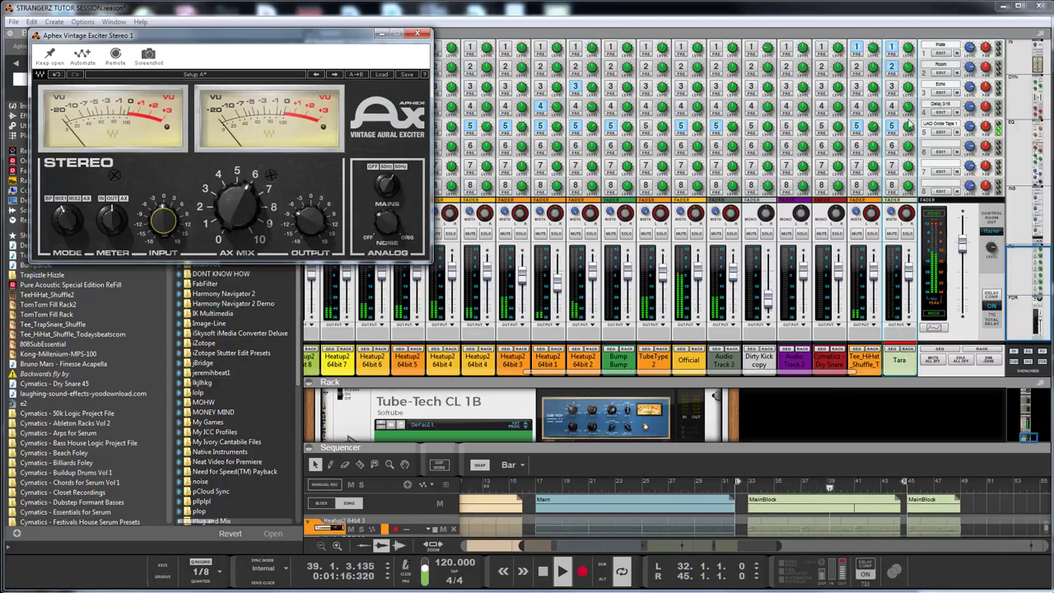
click(907, 50)
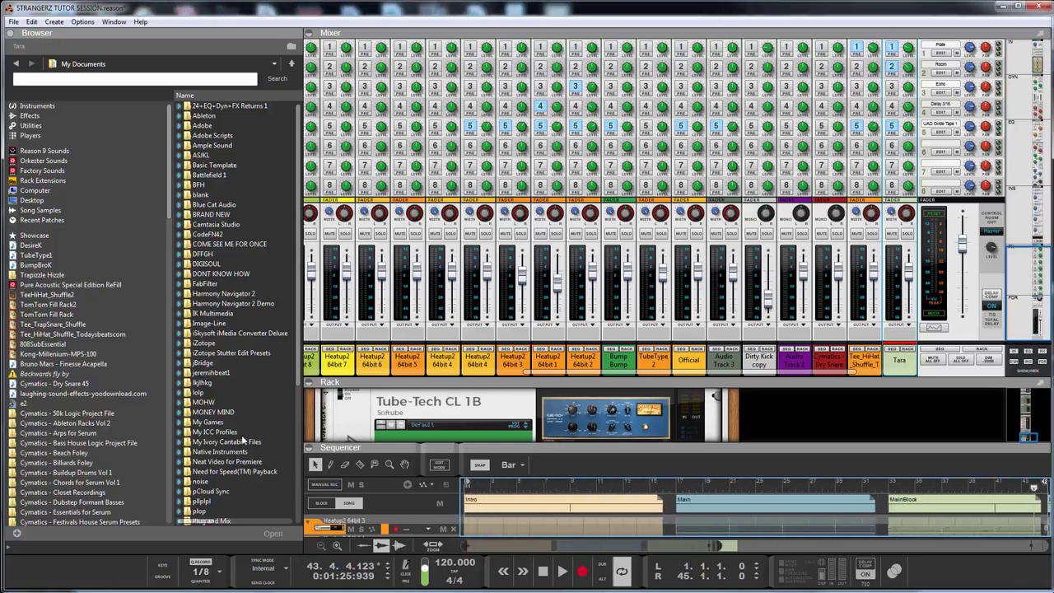
Extend the loop end to bar 49 and play the song from the beginning
drag(720, 545, 841, 543)
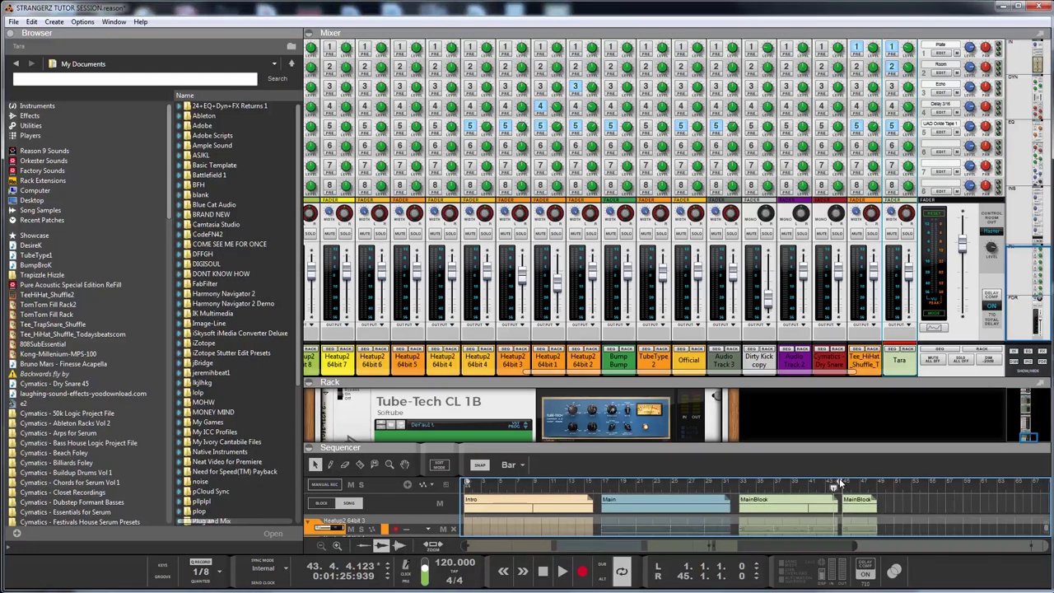
drag(839, 480, 875, 488)
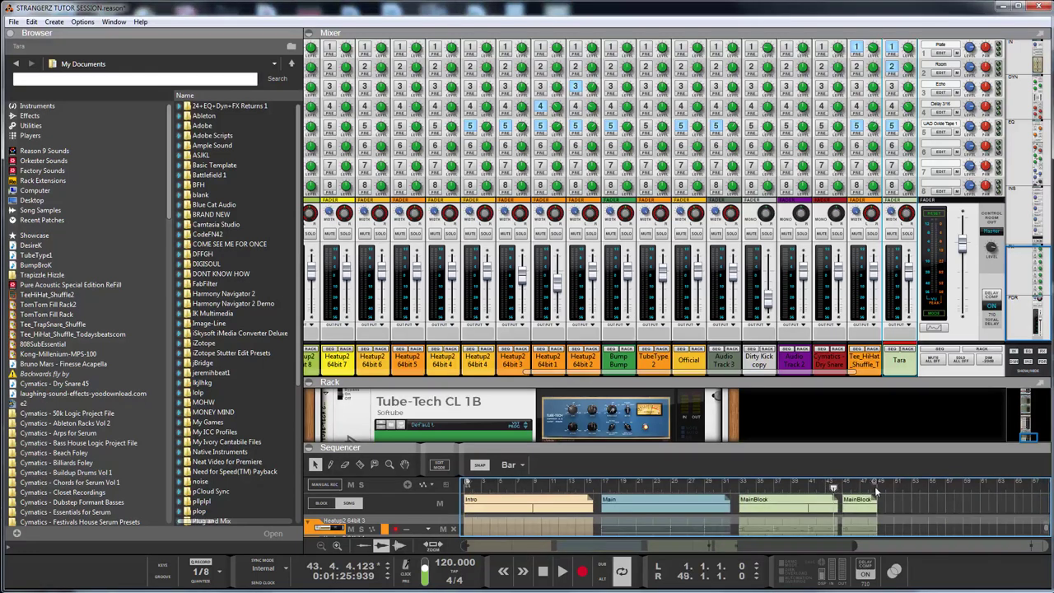
click(542, 571)
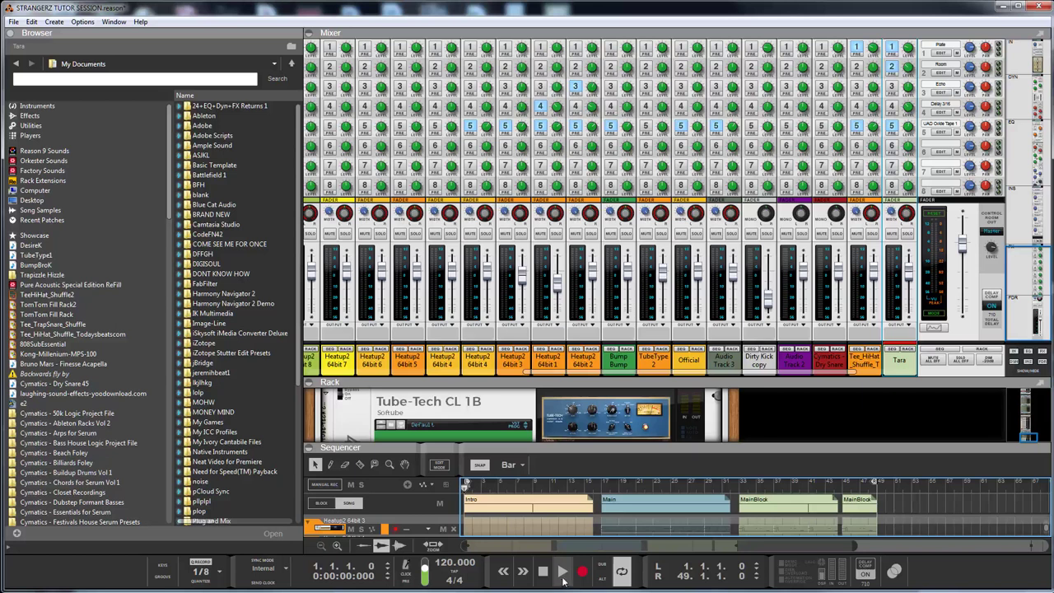
click(562, 571)
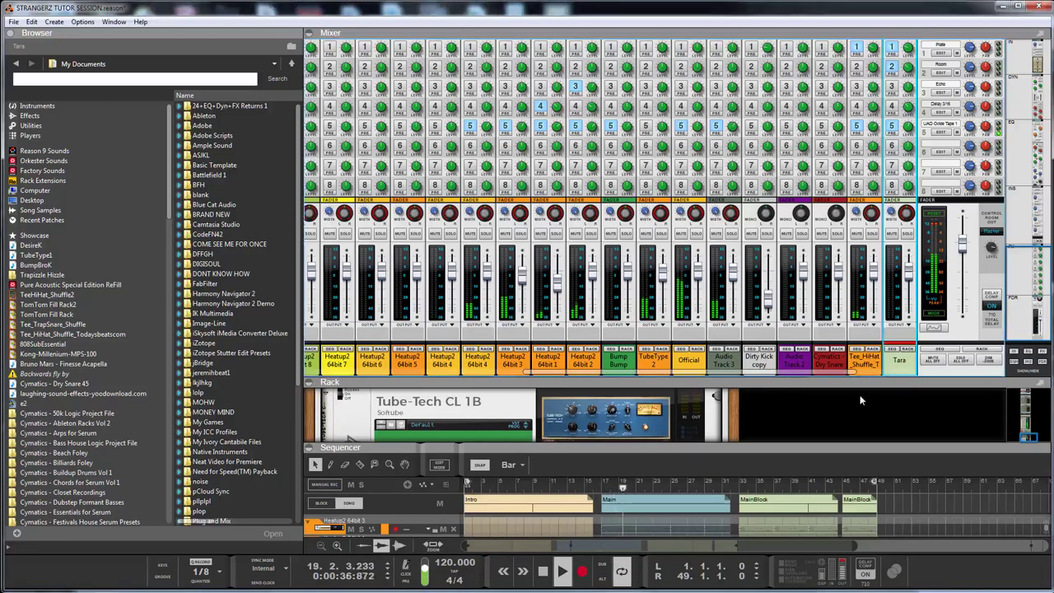
Enlarge the rack, fine-tune the Aphex Vintage Exciter's output level during playback, and close the plug-in
drag(906, 380, 834, 113)
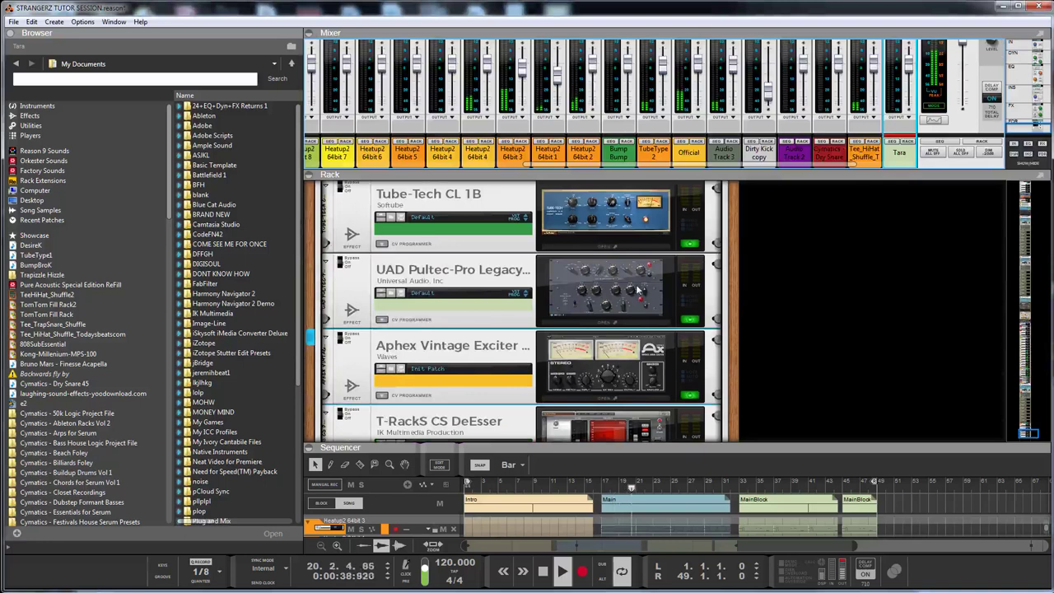
click(626, 367)
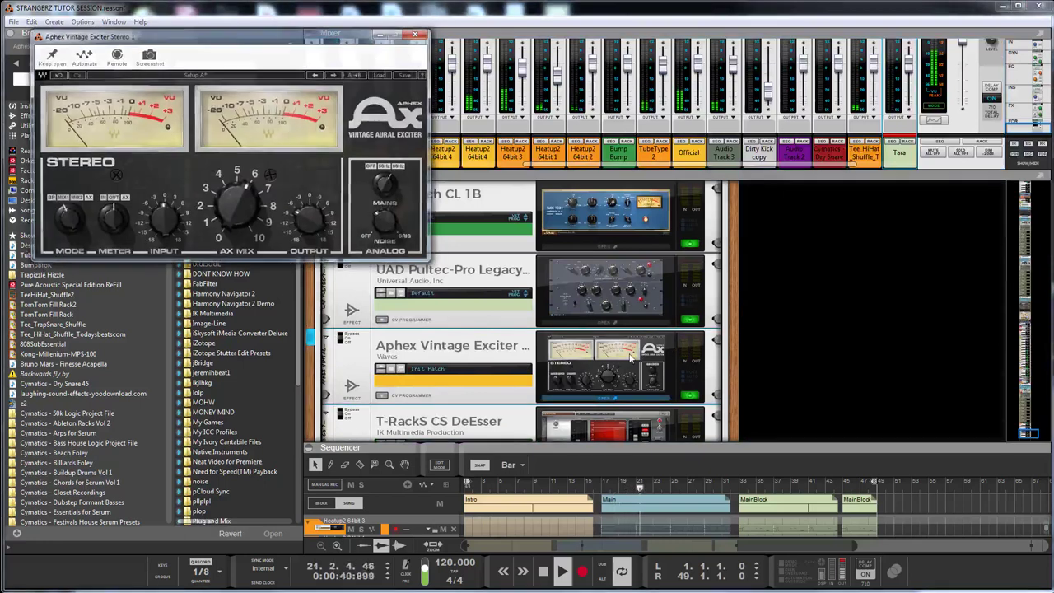
mouse_move(382, 222)
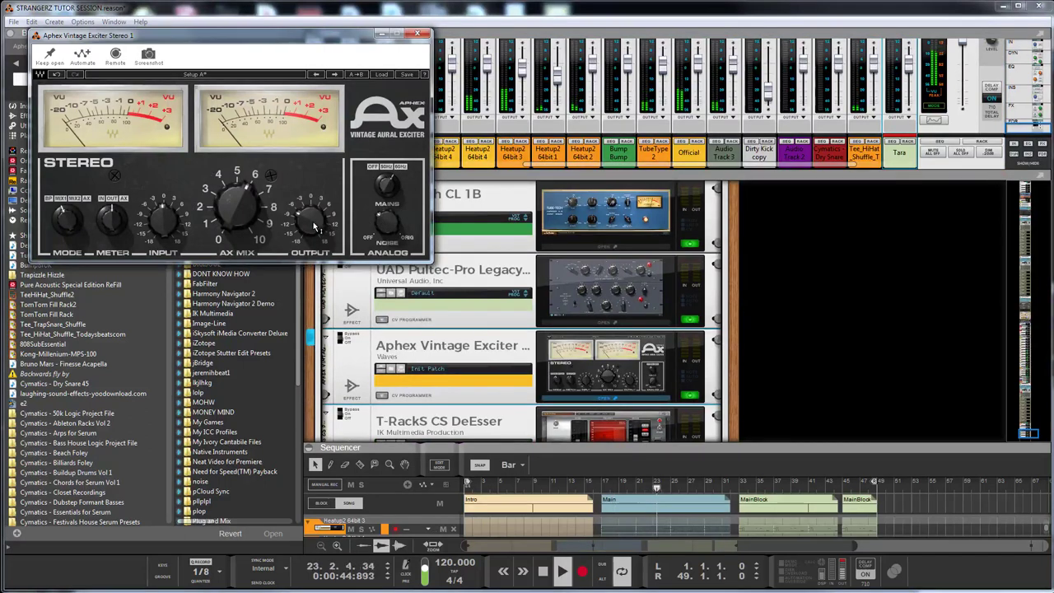
mouse_move(307, 220)
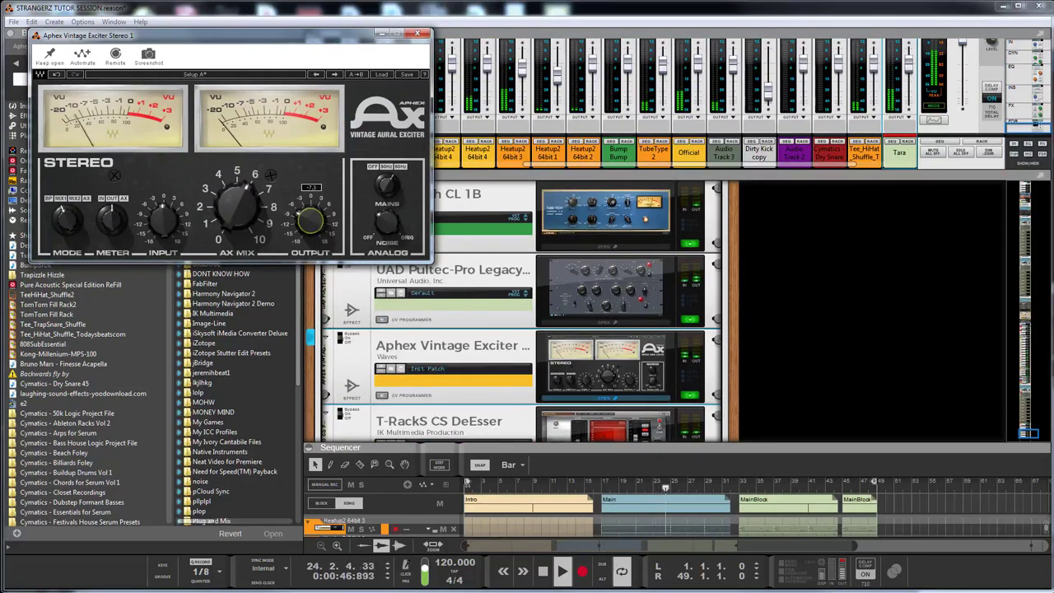
drag(303, 219, 303, 223)
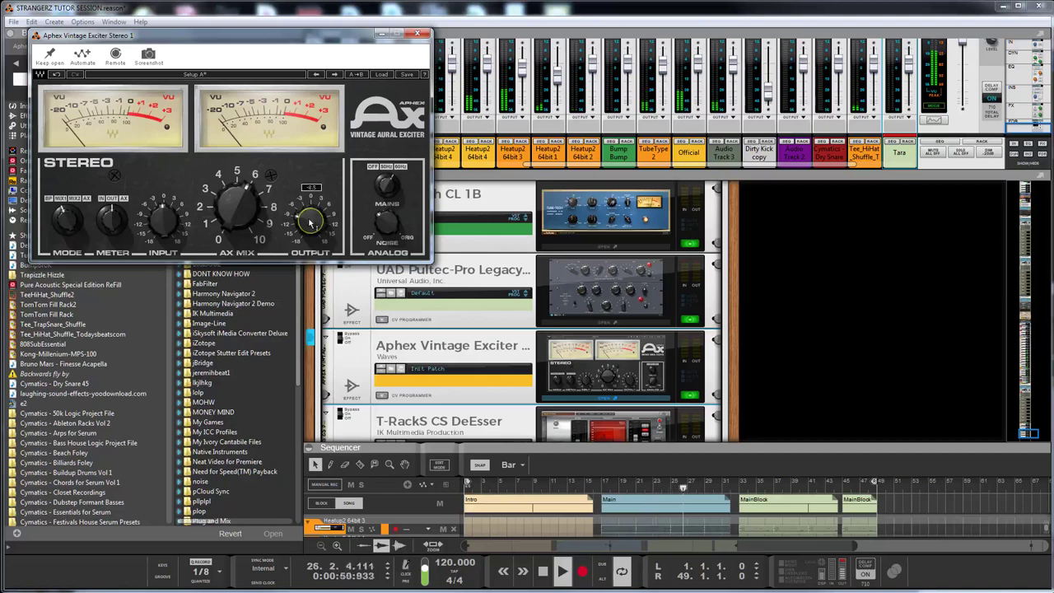
click(418, 37)
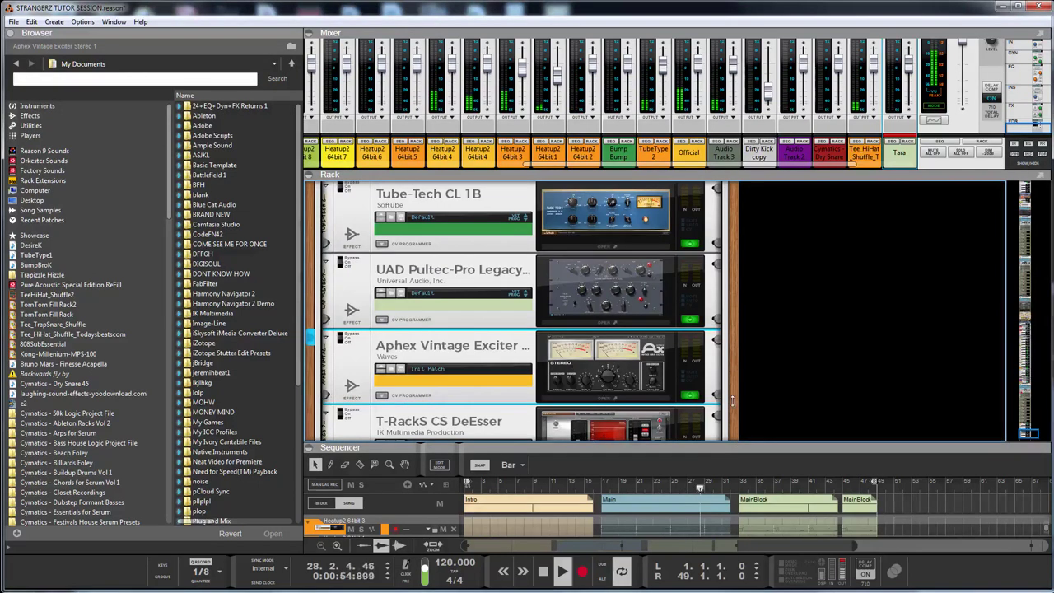
Show Audio Track 5's insert effects in the rack and open The Glue compressor in trial mode
key(F6)
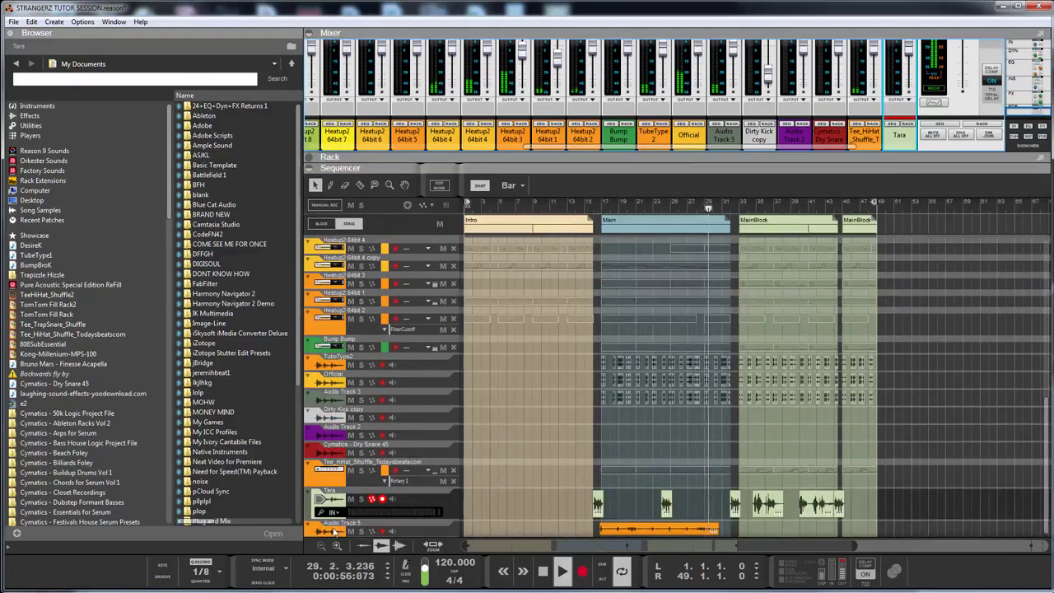
click(912, 130)
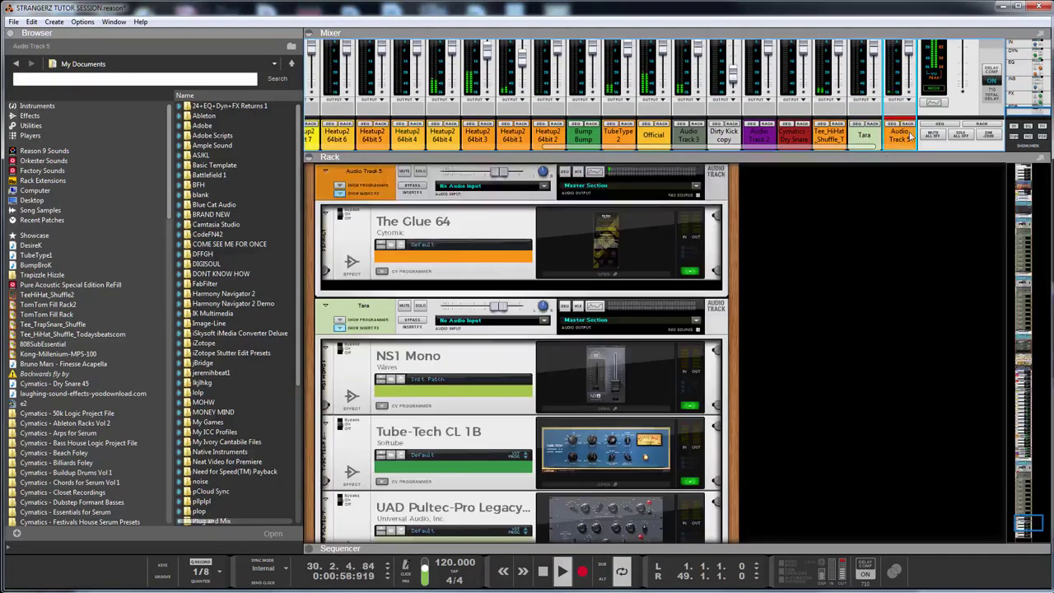
double_click(610, 239)
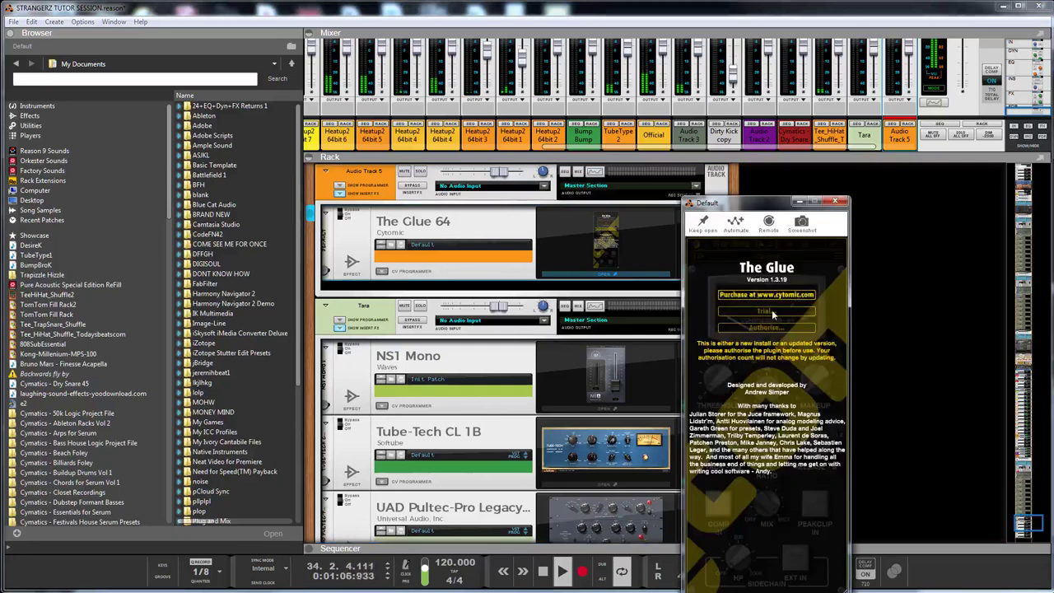
click(771, 310)
click(916, 549)
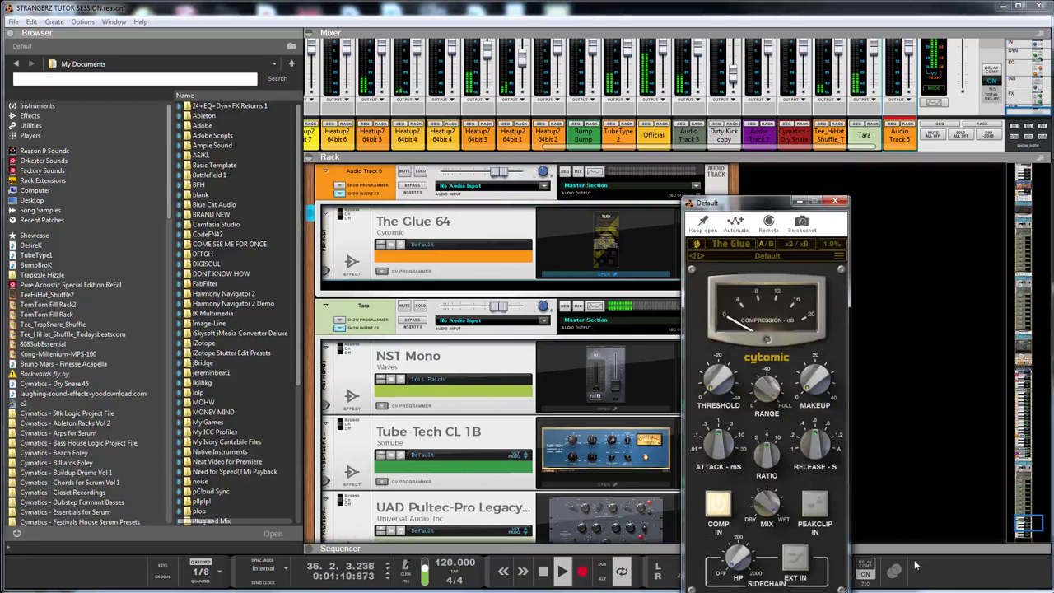
Loop bars 17 to 30 around the Audio Track 5 clip, stop playback and place the playhead at bar 18
key(F7)
drag(769, 210, 251, 101)
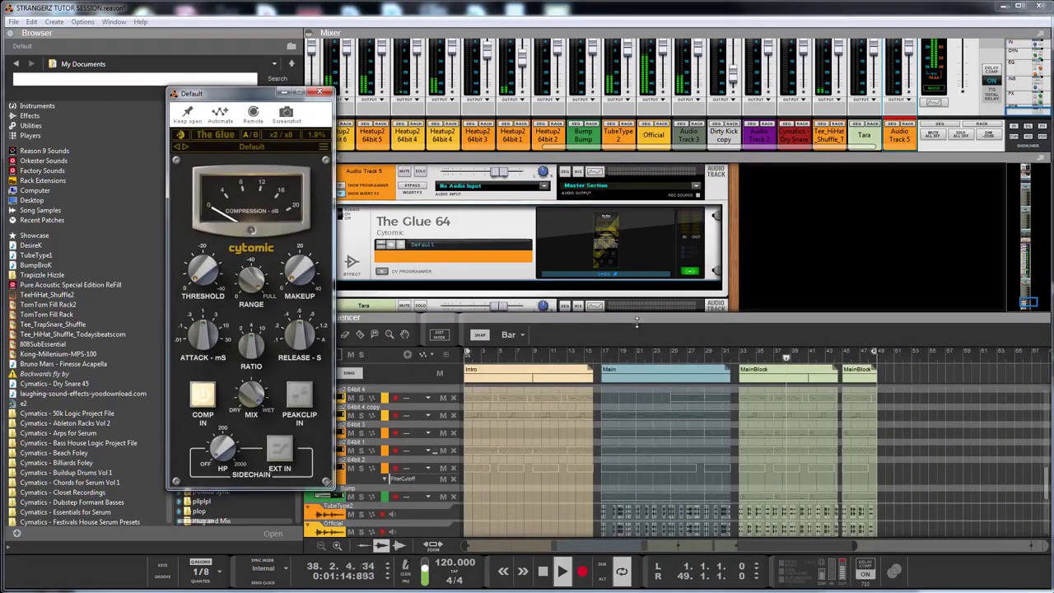
drag(636, 319, 634, 163)
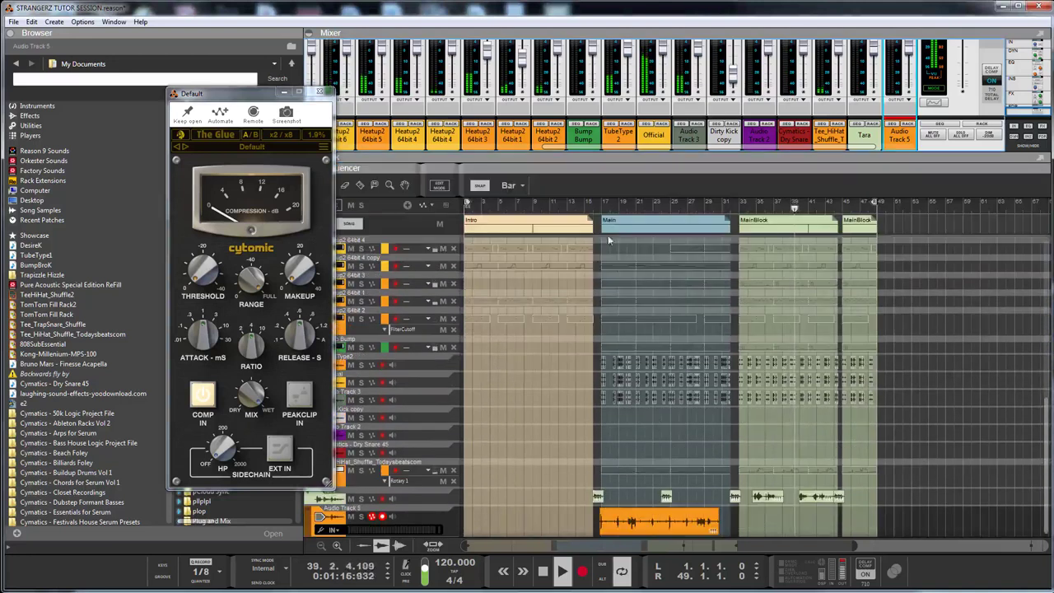
ctrl+click(590, 245)
ctrl+click(604, 242)
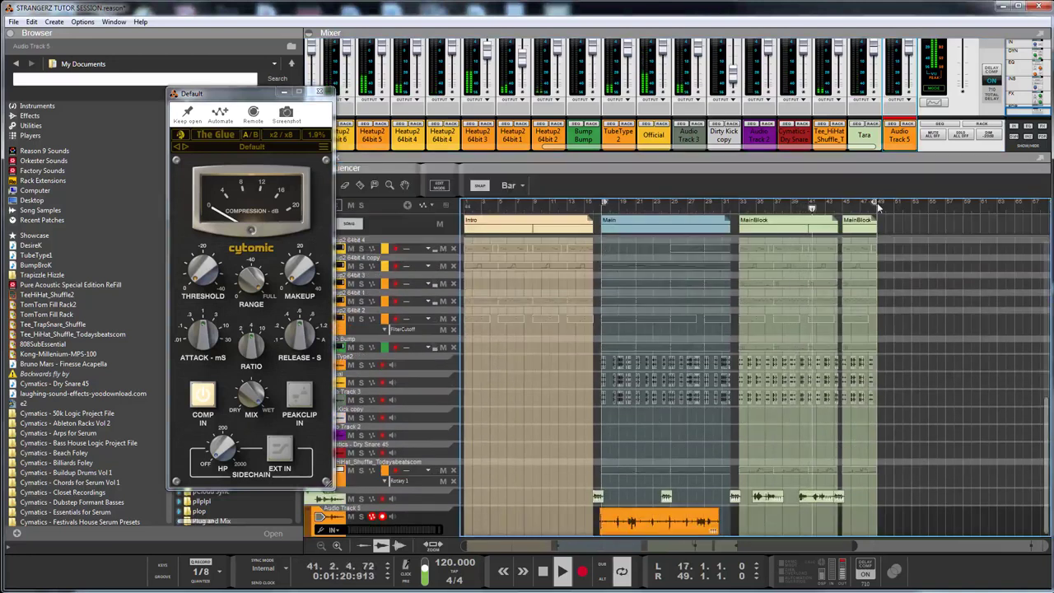
alt+click(710, 221)
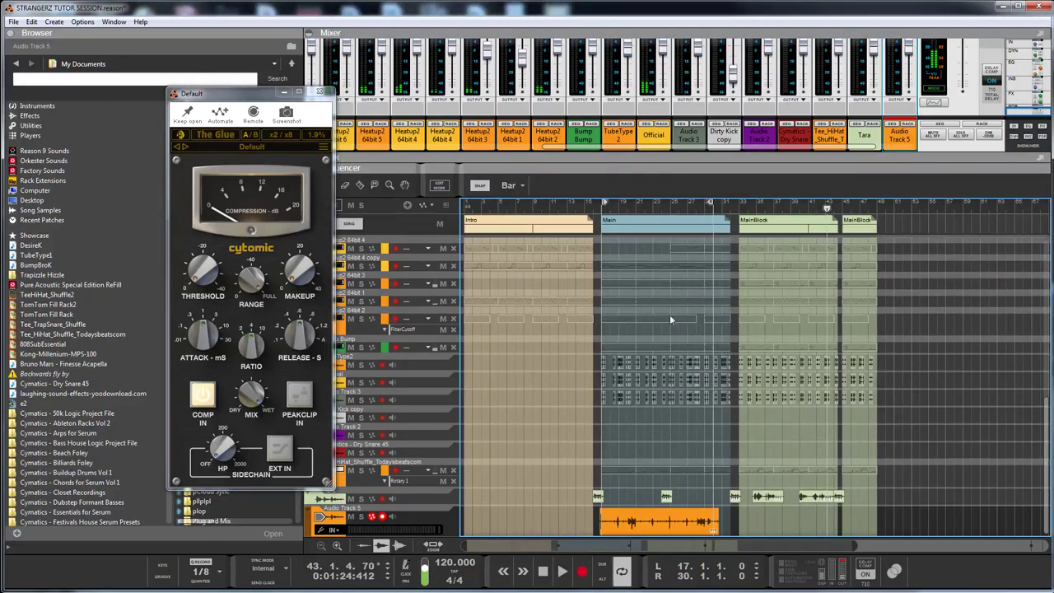
click(609, 206)
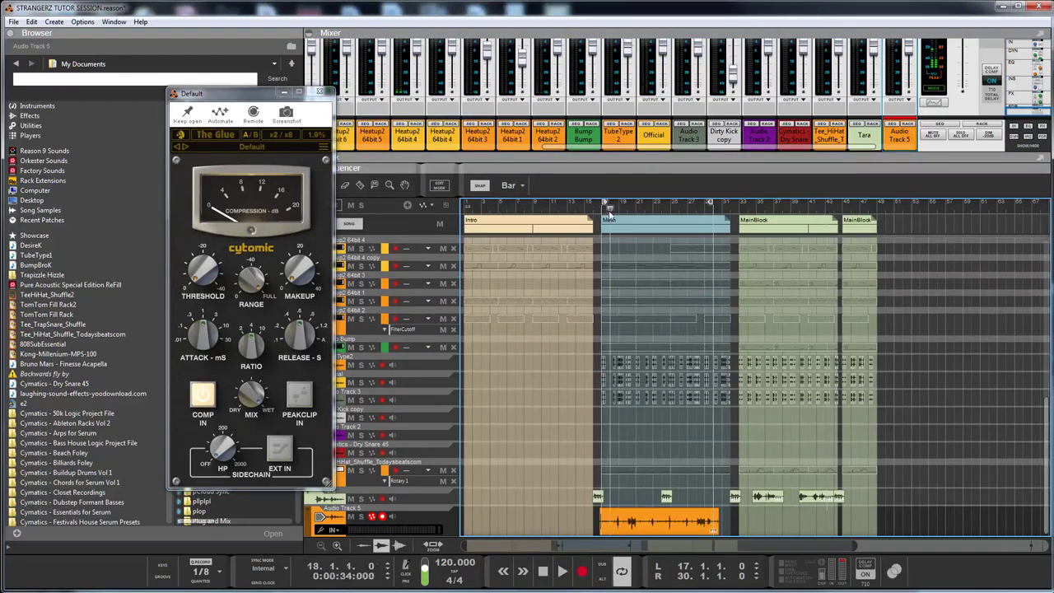
Return to Audio Track 5's rack device and restart The Glue in trial mode, accepting the trial limitations
click(422, 512)
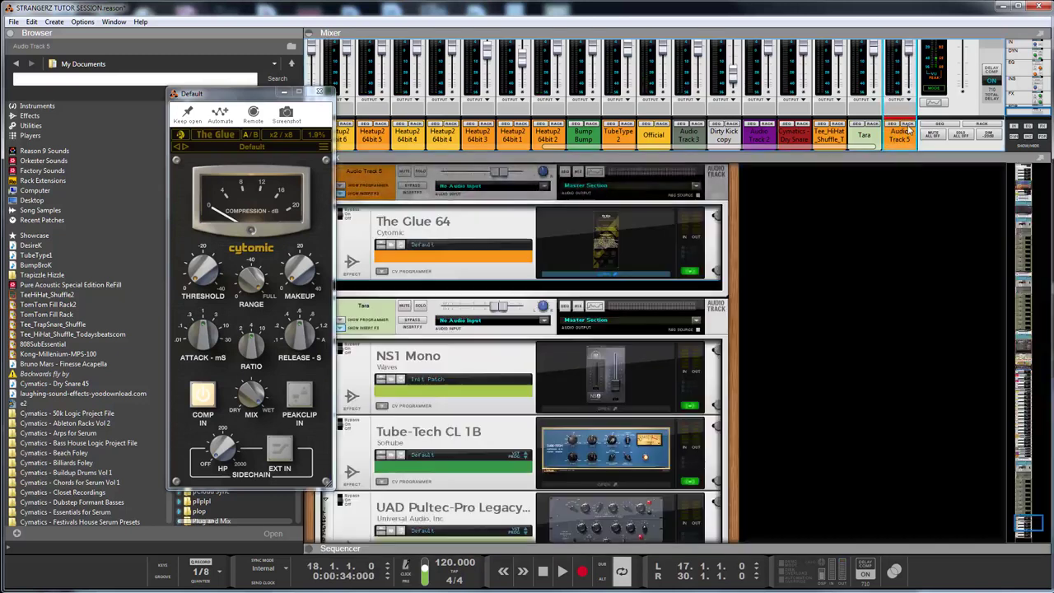
click(909, 124)
click(609, 242)
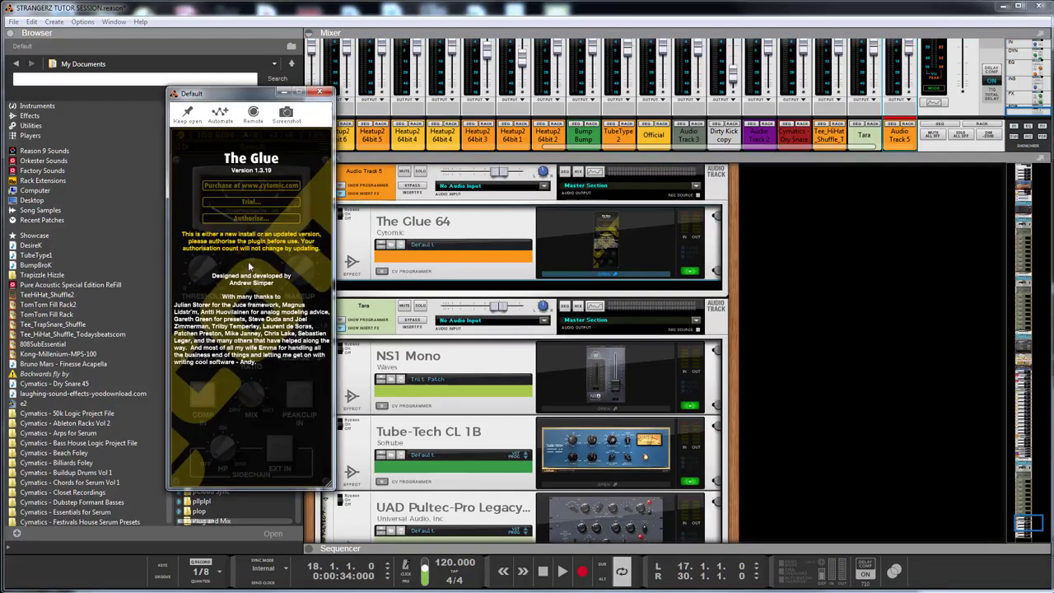
click(252, 202)
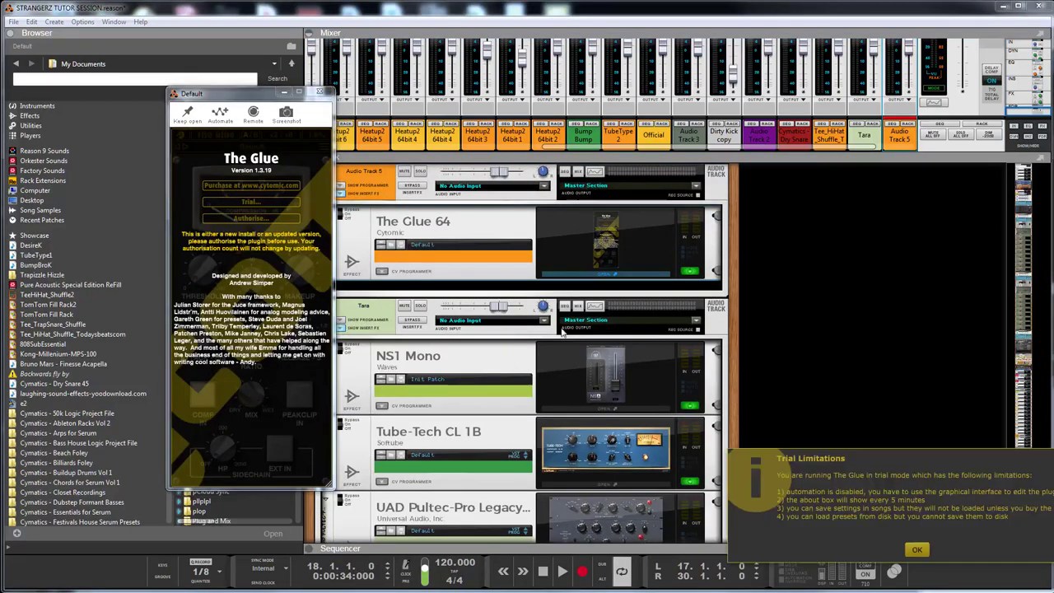
click(916, 549)
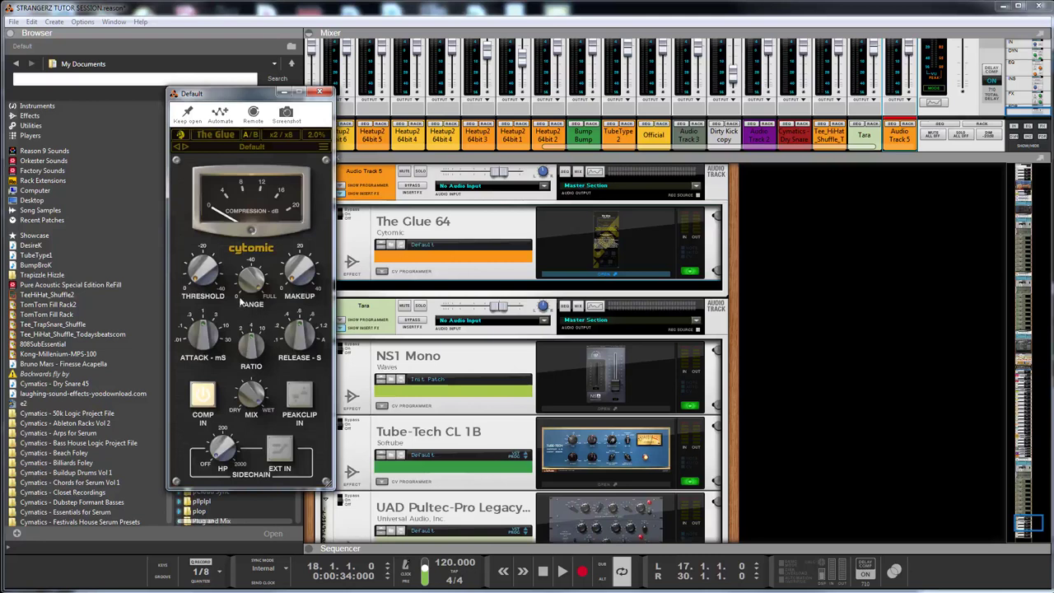
Start playback and load the Vocal Lead preset "smooth radio style" in The Glue
click(562, 571)
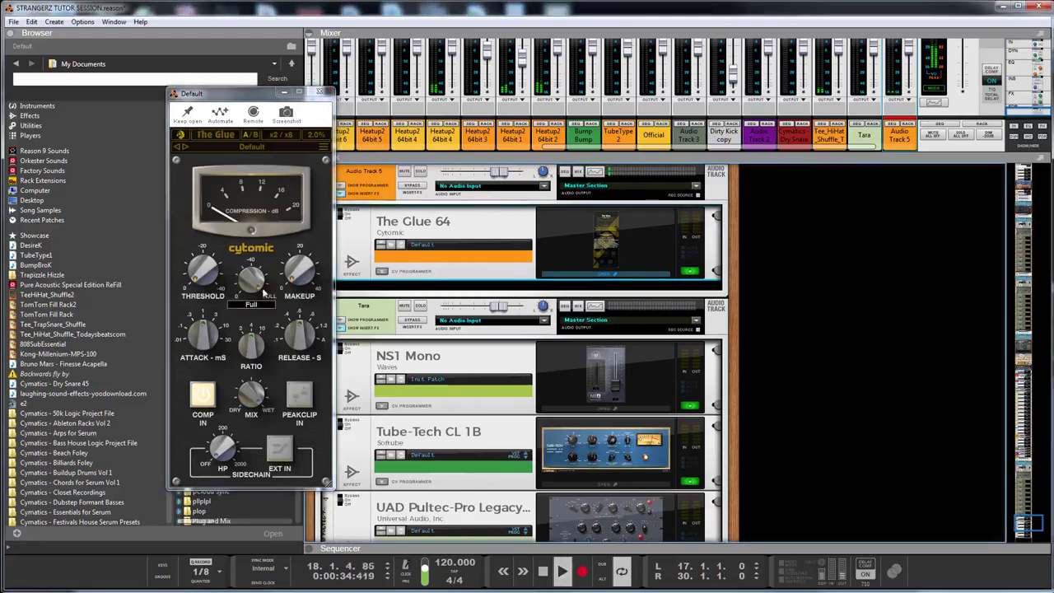
click(251, 147)
mouse_move(338, 172)
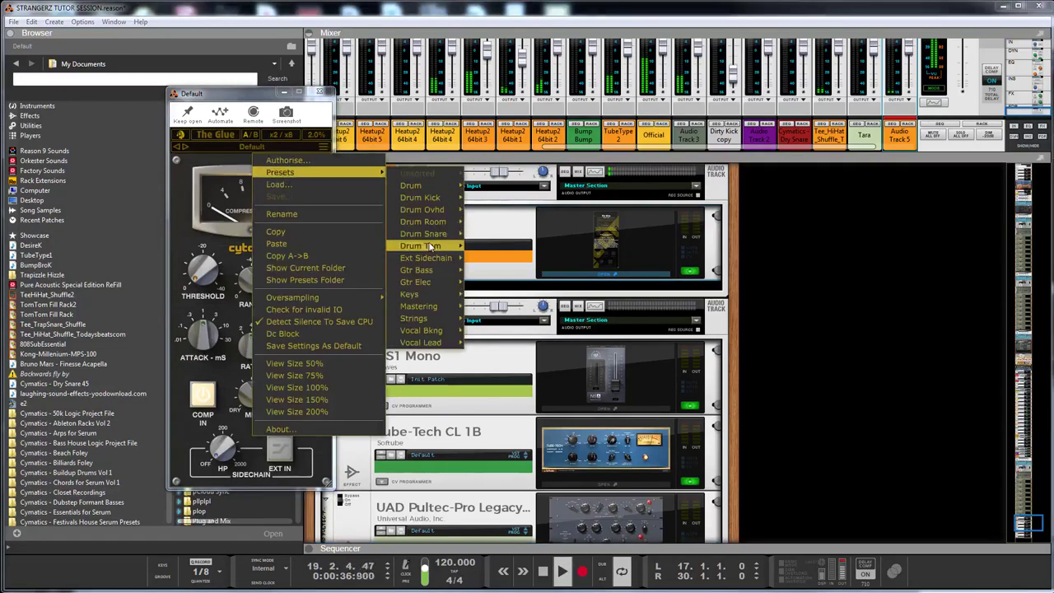
mouse_move(437, 342)
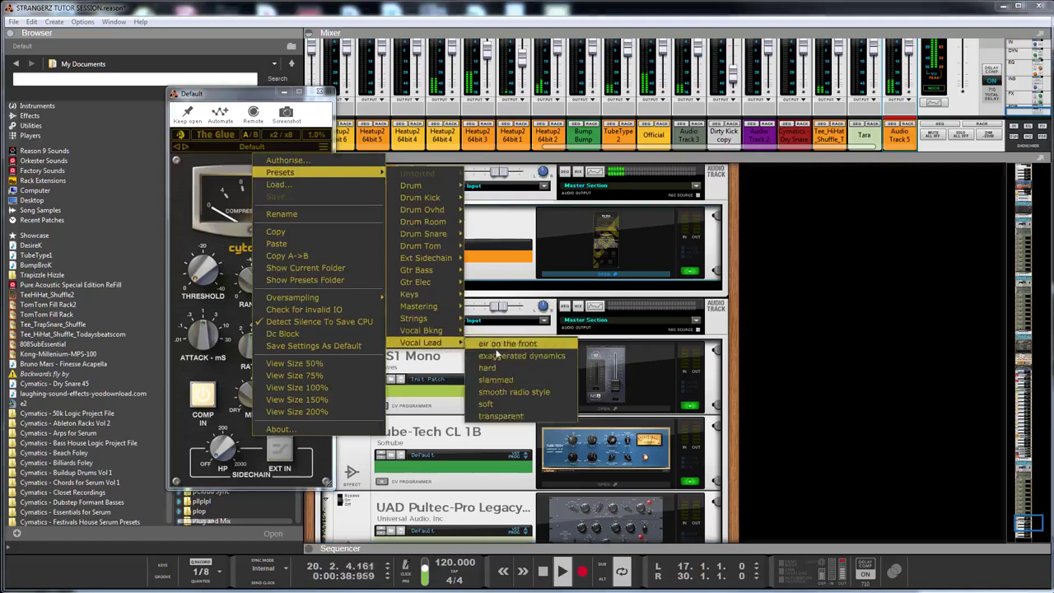
click(514, 392)
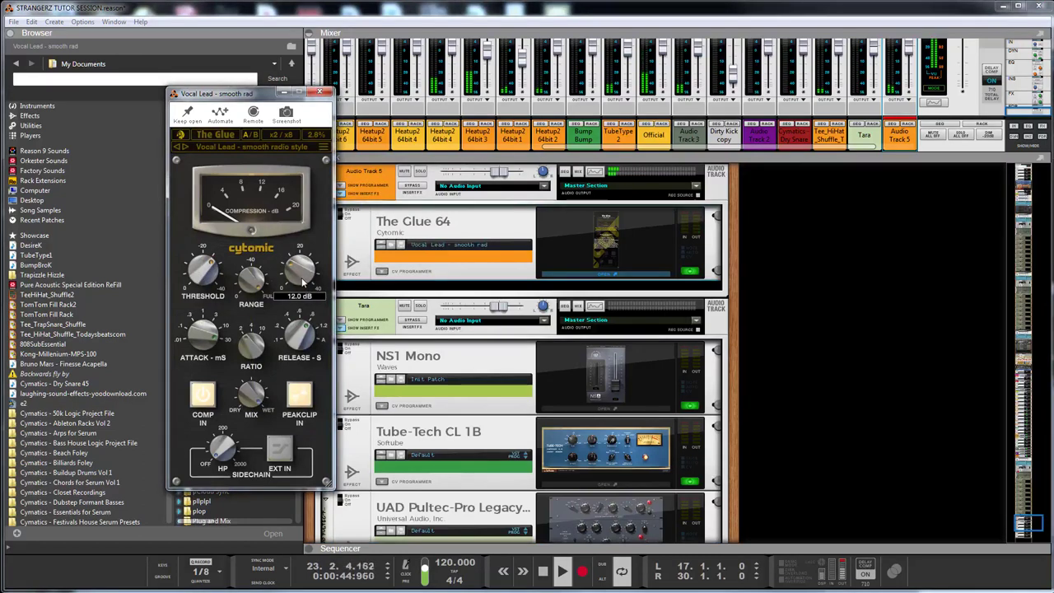
Set The Glue's sidechain high-pass to 42 Hz and its makeup gain to 7.4 dB, and close the plug-in
mouse_move(203, 275)
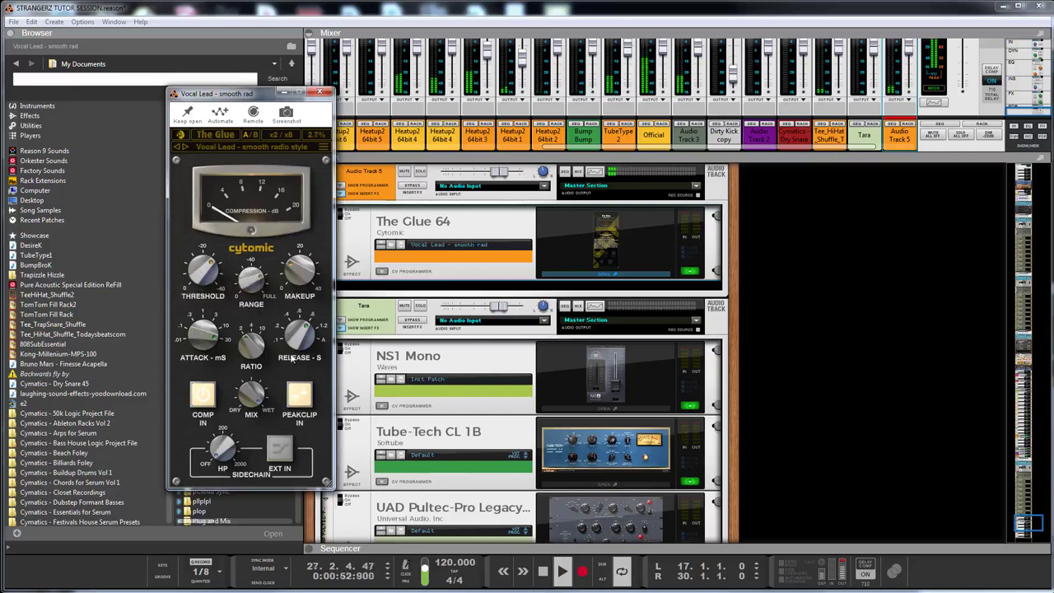
mouse_move(221, 451)
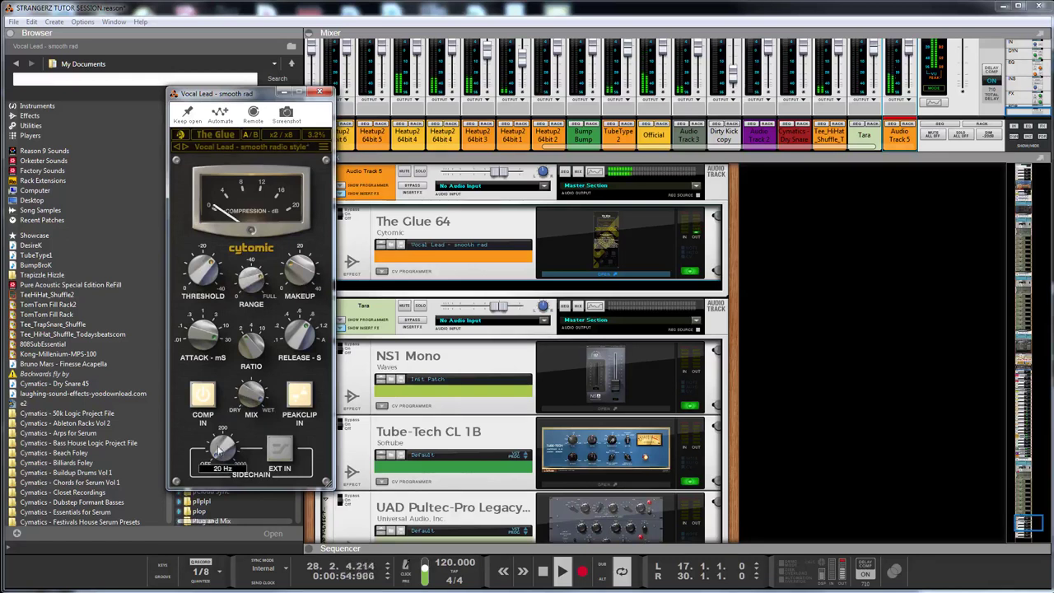
mouse_move(222, 428)
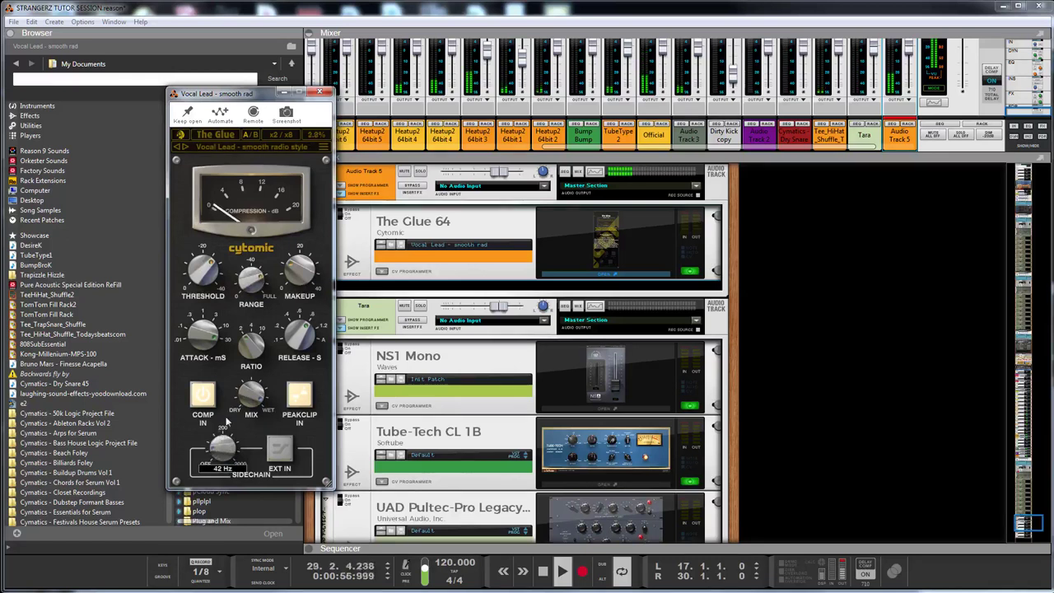
mouse_move(289, 274)
drag(290, 274, 288, 278)
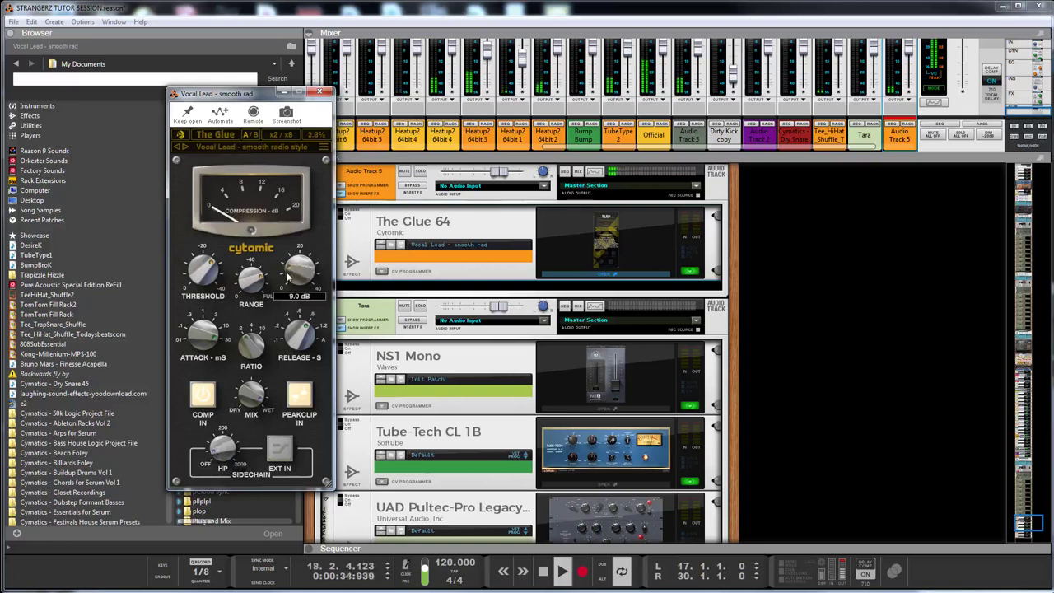
drag(288, 275, 288, 278)
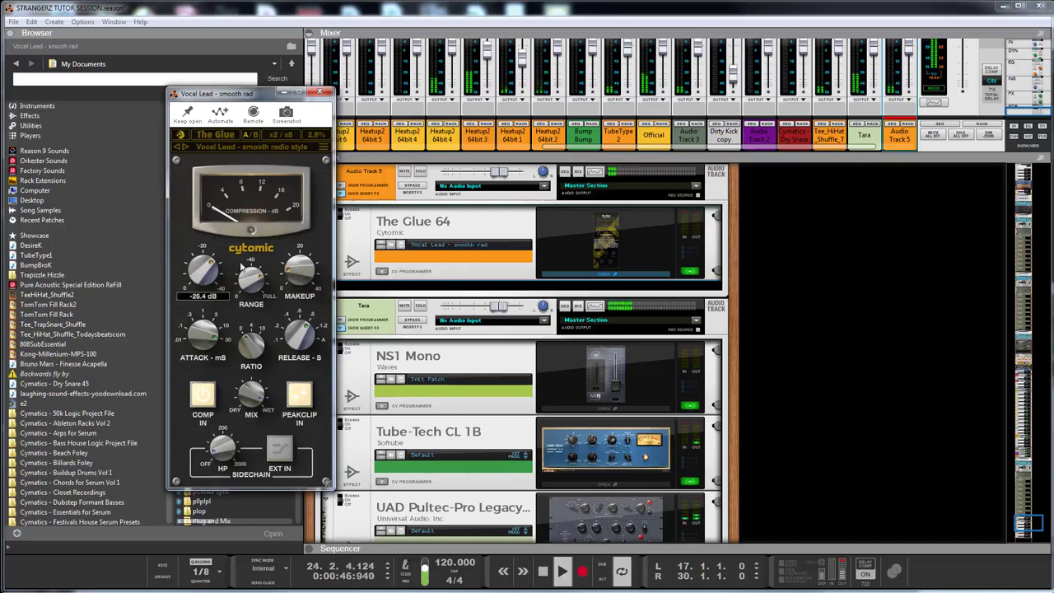
mouse_move(288, 275)
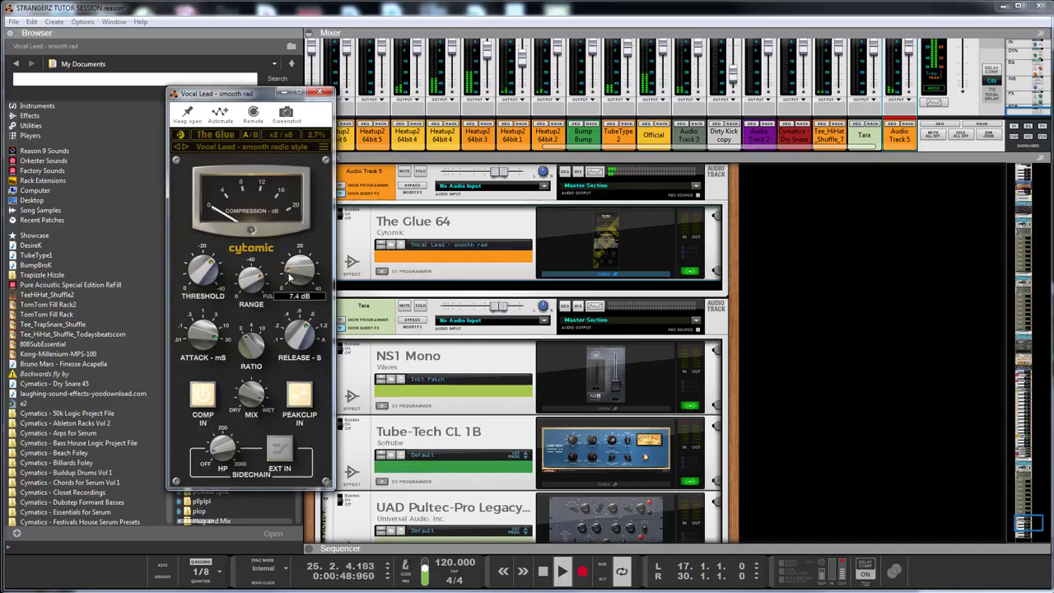
click(327, 92)
Enlarge the mixer and review Audio Track 5's channel strip, covering its input, dynamics, EQ, sends and fader
drag(616, 145, 647, 160)
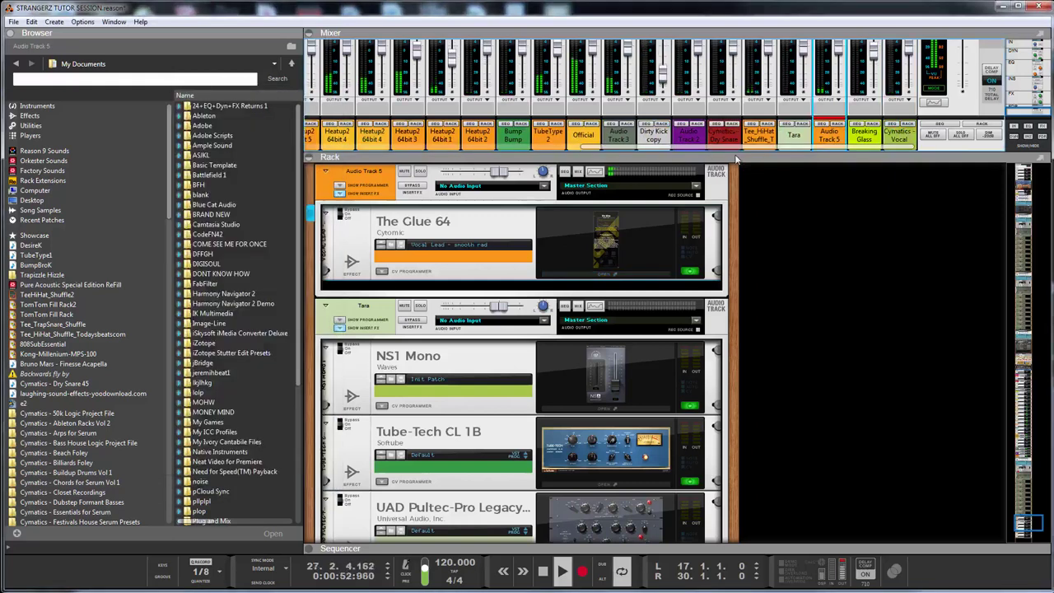
drag(738, 165, 855, 398)
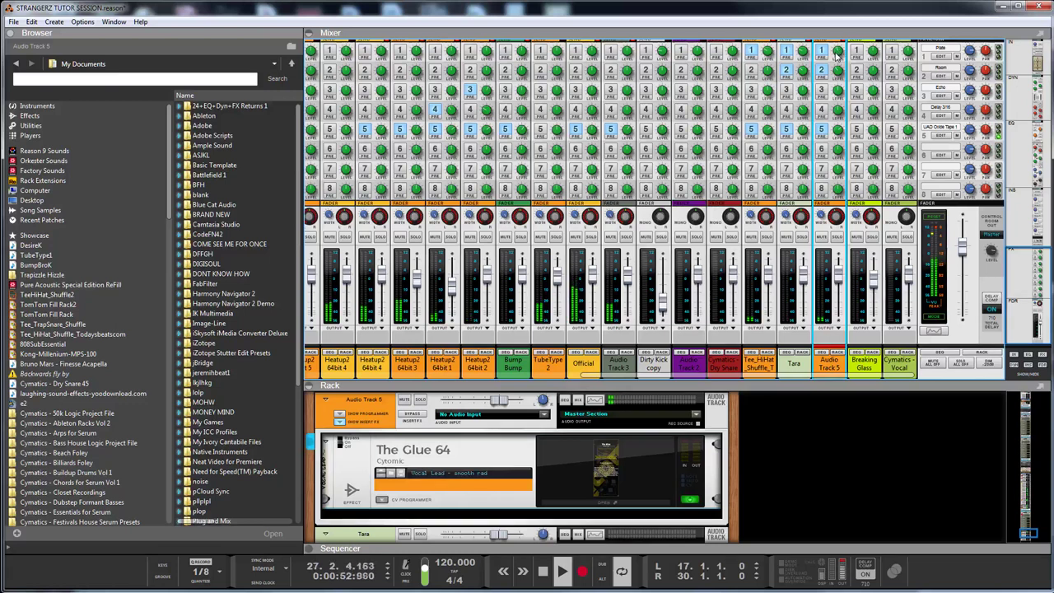
scroll(832, 100, up, 10)
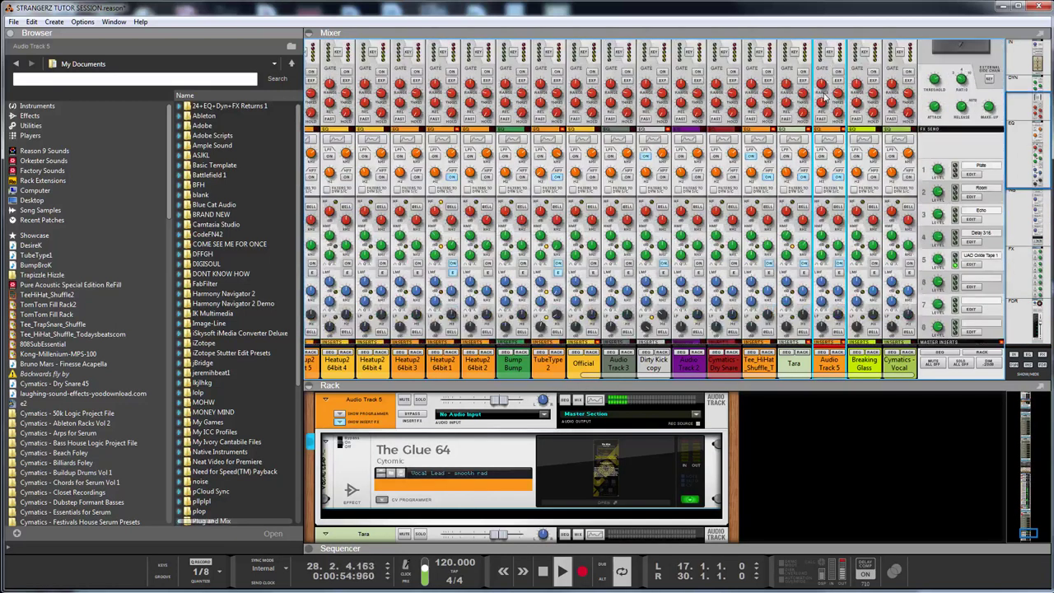
scroll(824, 97, up, 6)
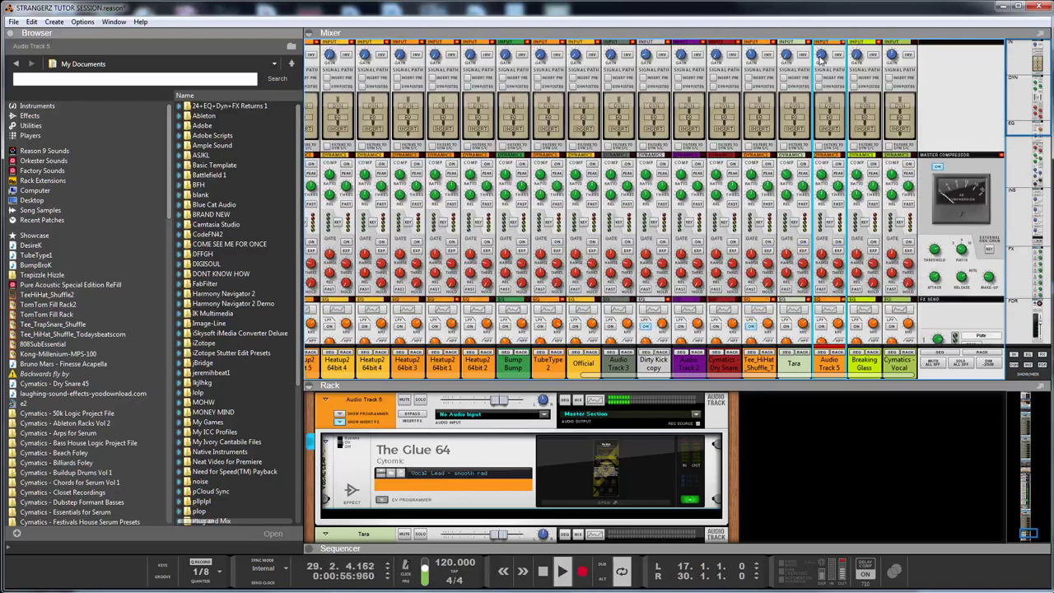
scroll(825, 154, down, 1)
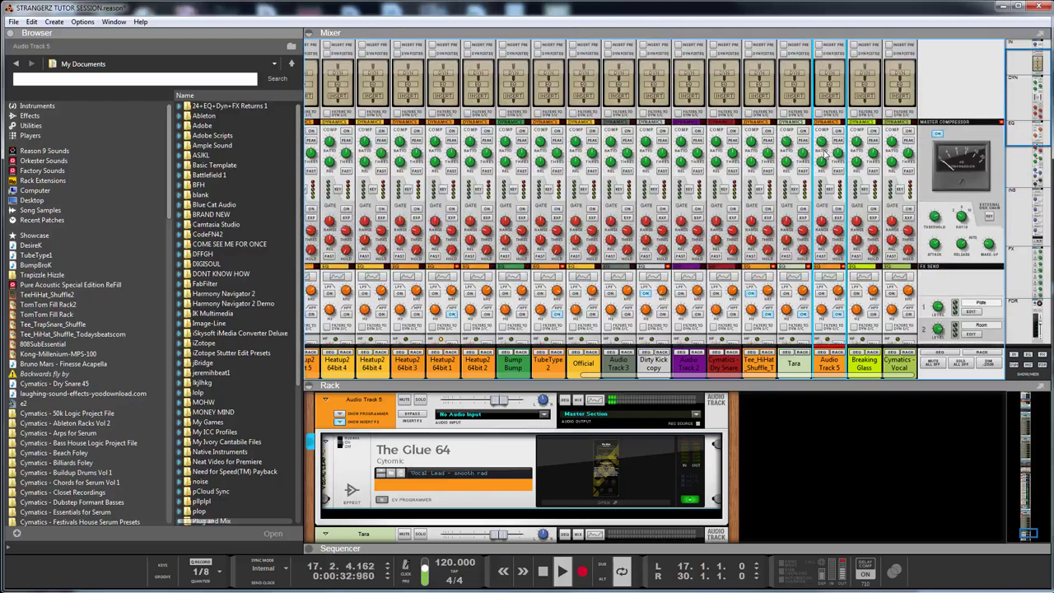
scroll(825, 154, down, 8)
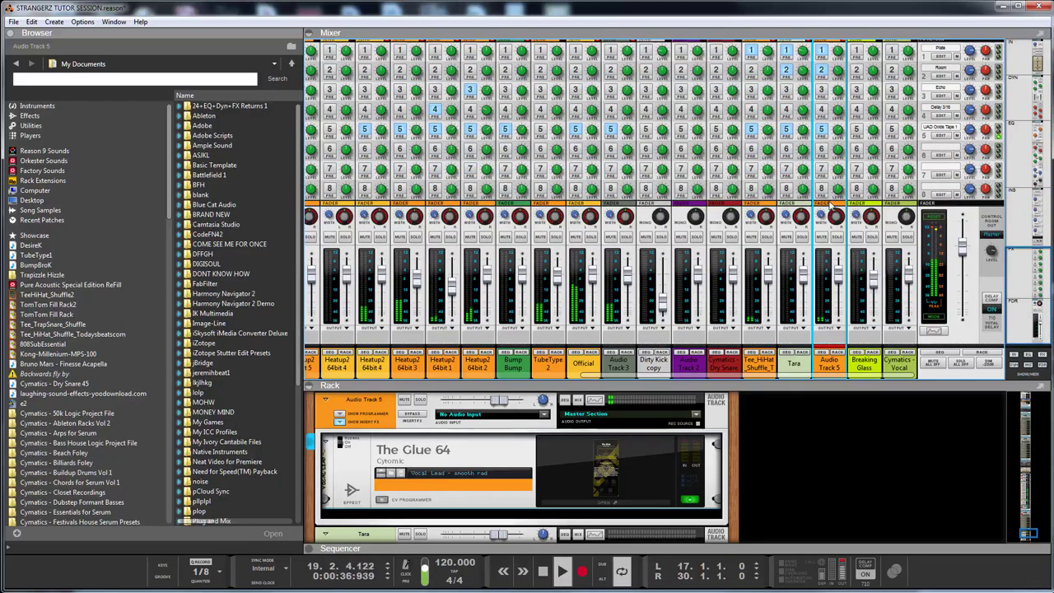
Stop playback and show the master section's insert effects in an enlarged rack
click(557, 571)
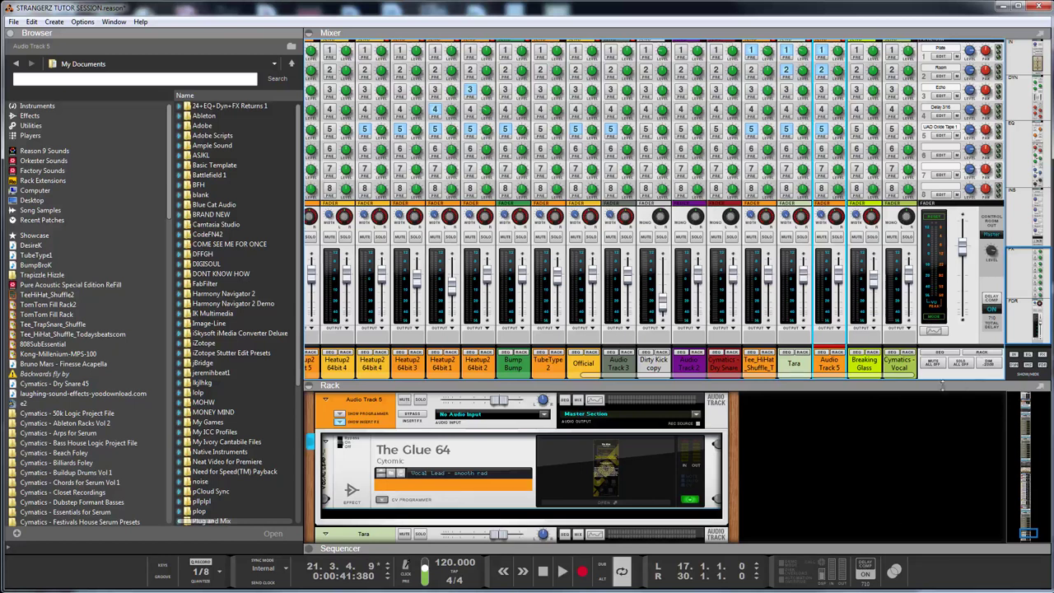
drag(779, 385, 779, 227)
drag(828, 545, 832, 355)
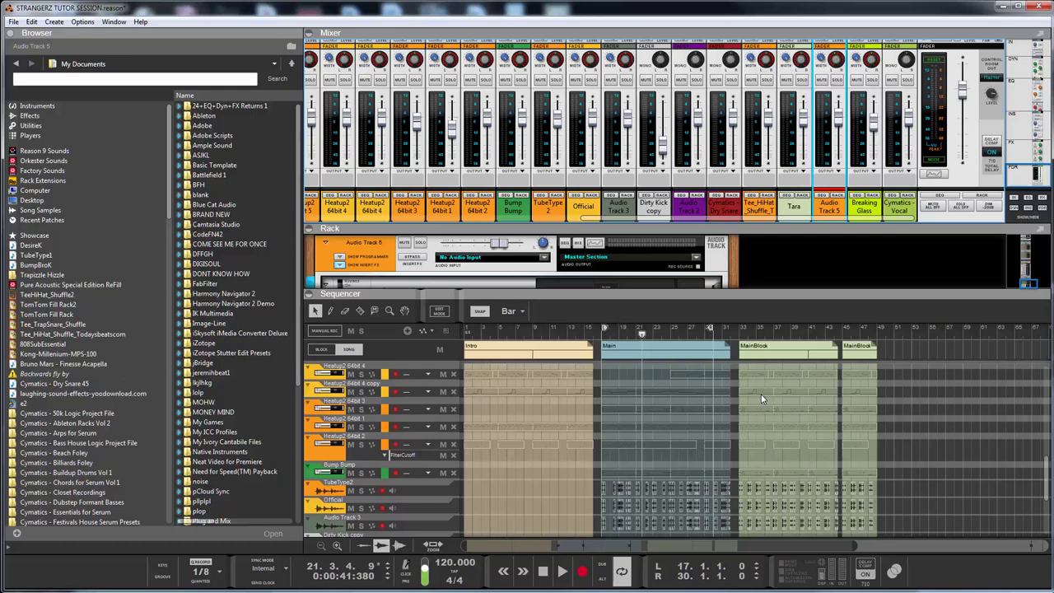
drag(932, 229, 932, 404)
scroll(958, 149, up, 7)
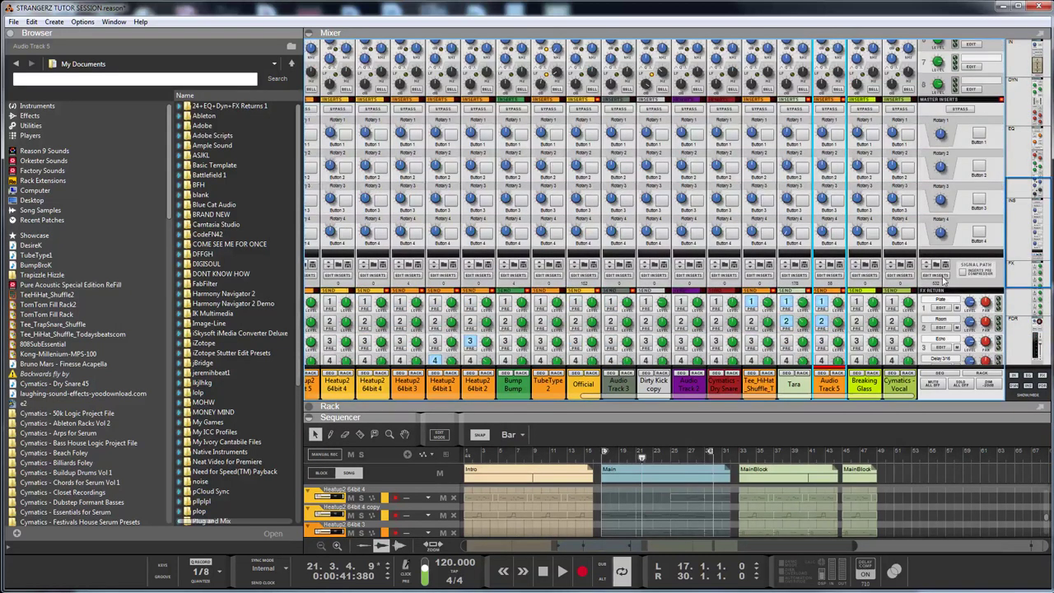
click(940, 277)
drag(622, 409, 638, 39)
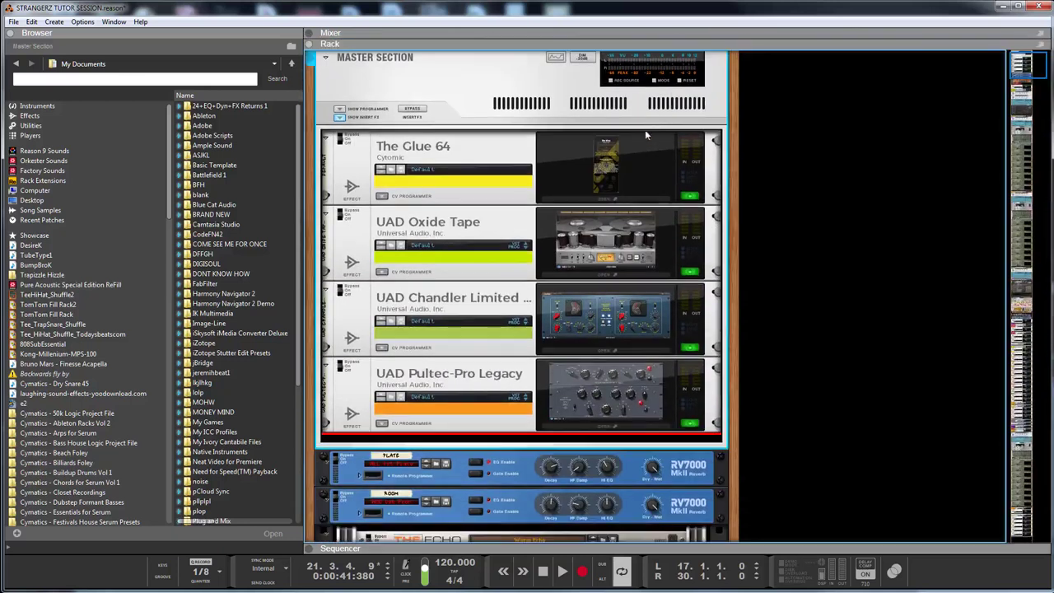
Examine the master inserts one by one: The Glue, UAD Oxide Tape, Chandler Limited Zener Limiter and Pultec-Pro Legacy
click(609, 166)
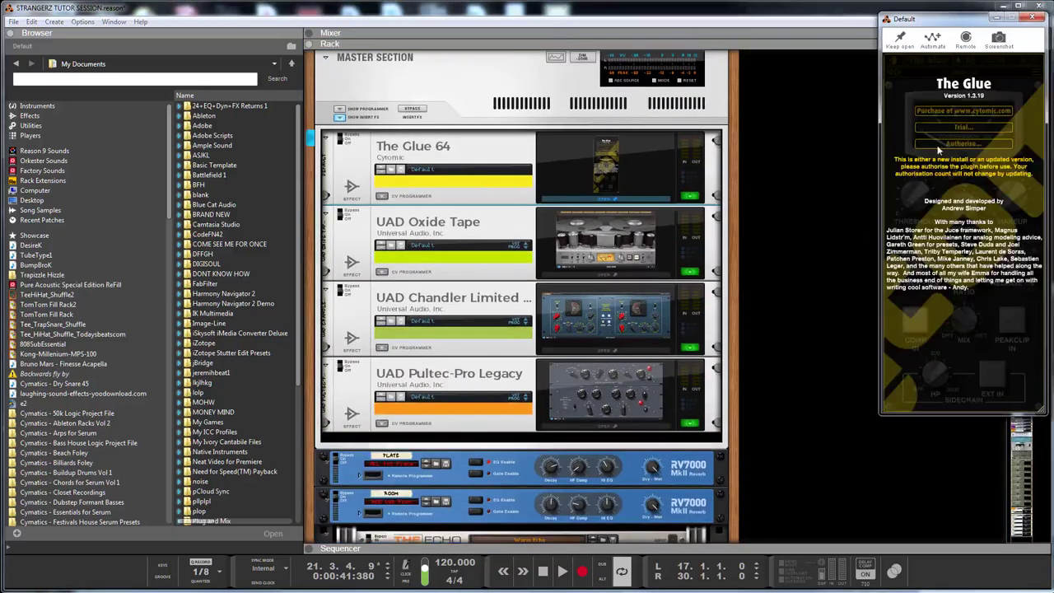
click(632, 237)
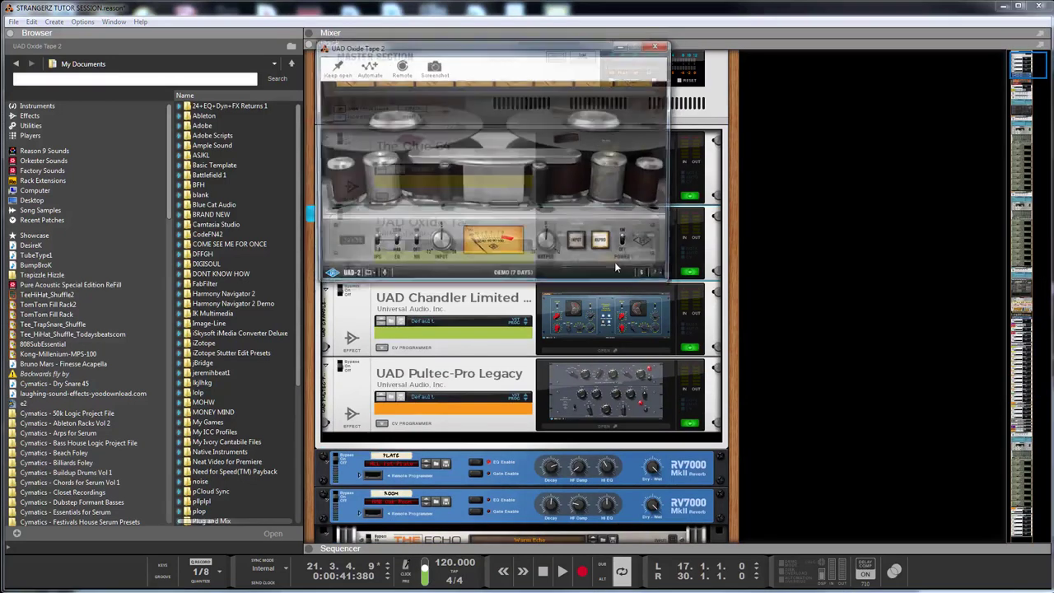
click(659, 45)
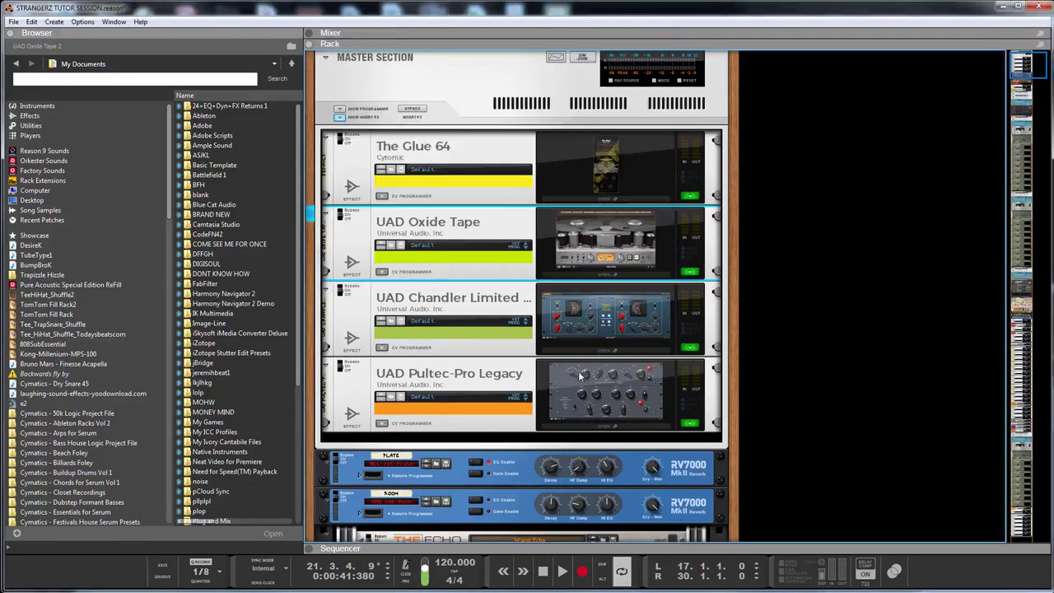
click(623, 325)
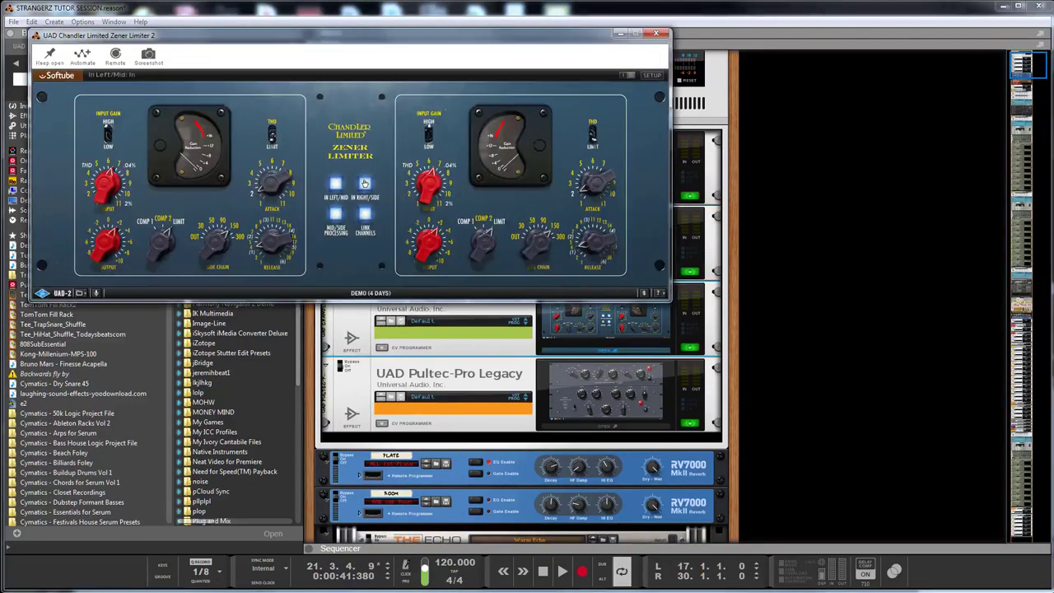
click(656, 34)
click(627, 384)
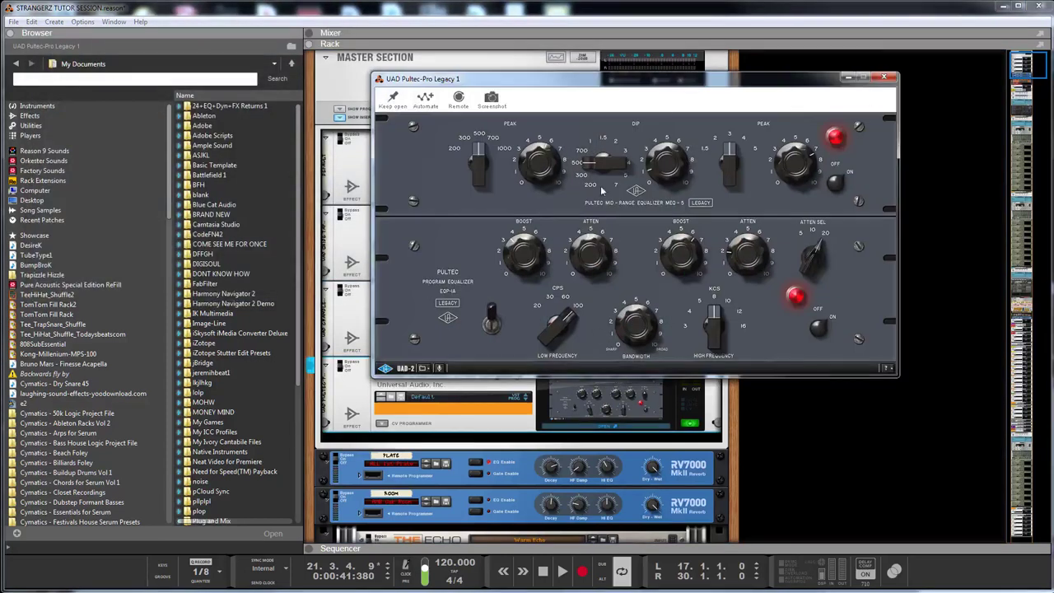
click(884, 78)
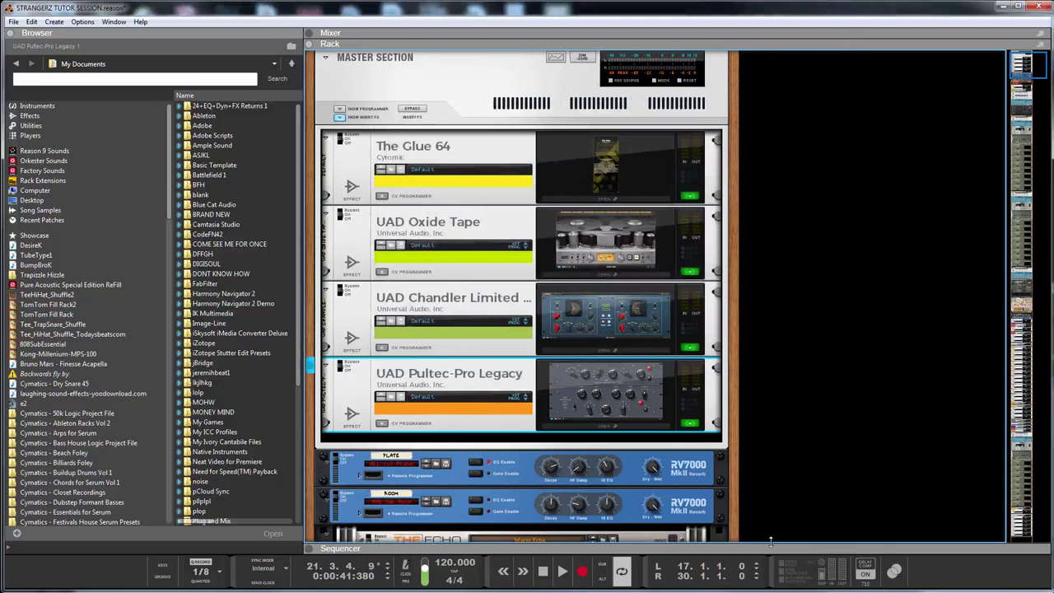
Bring up the Official track's insert effects in the rack and examine its Chandler Limited Zener Limiter
drag(767, 550, 785, 122)
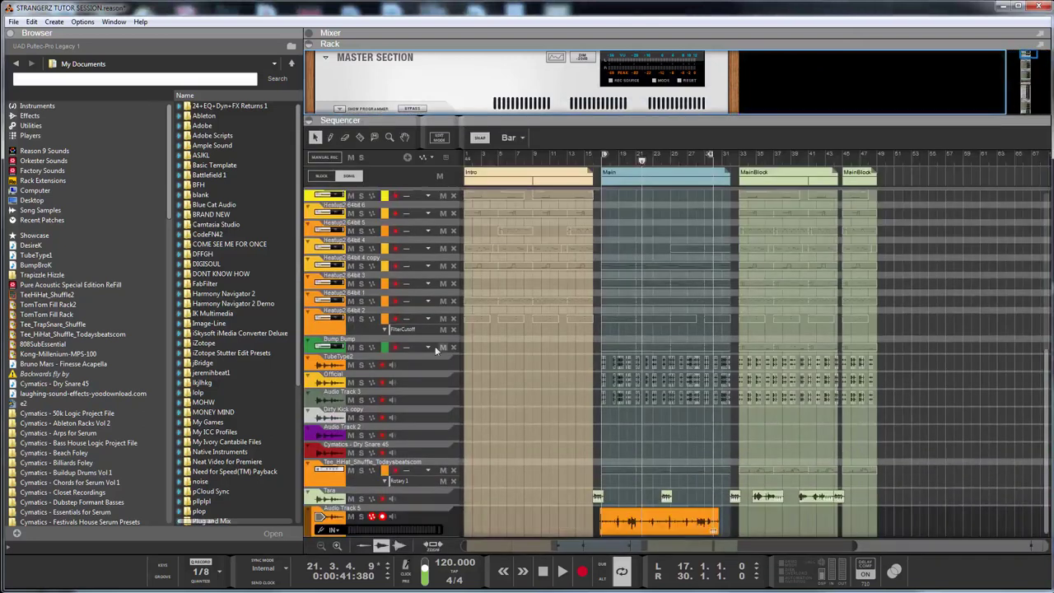
click(334, 385)
click(603, 113)
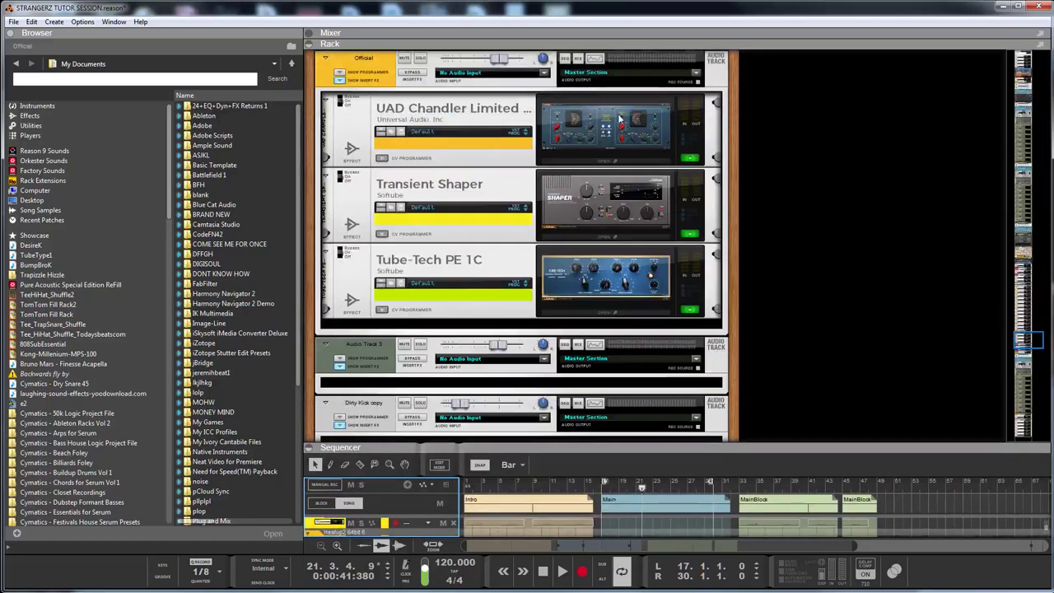
double_click(618, 119)
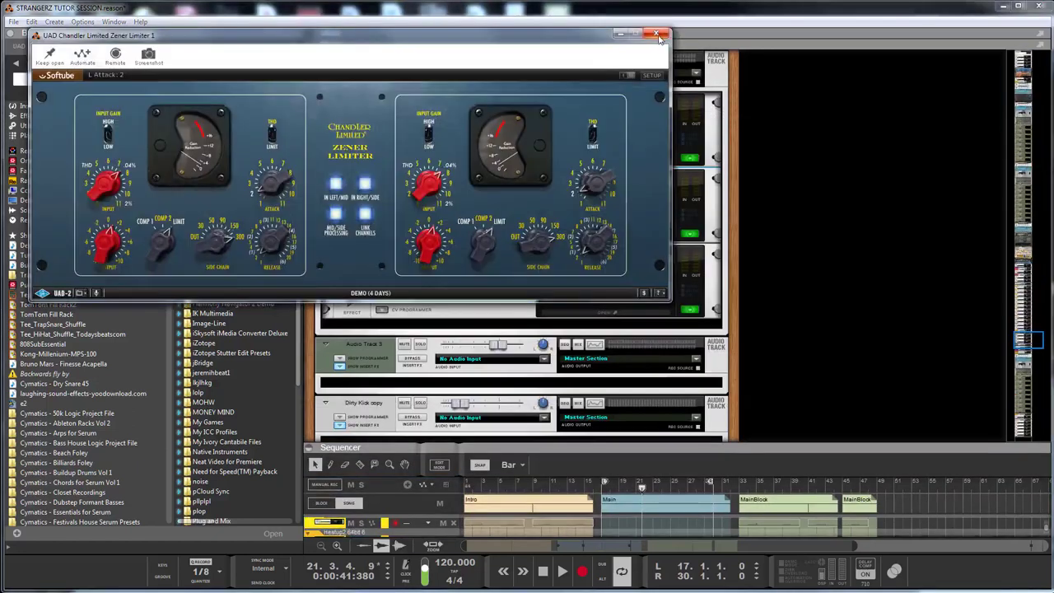
click(656, 34)
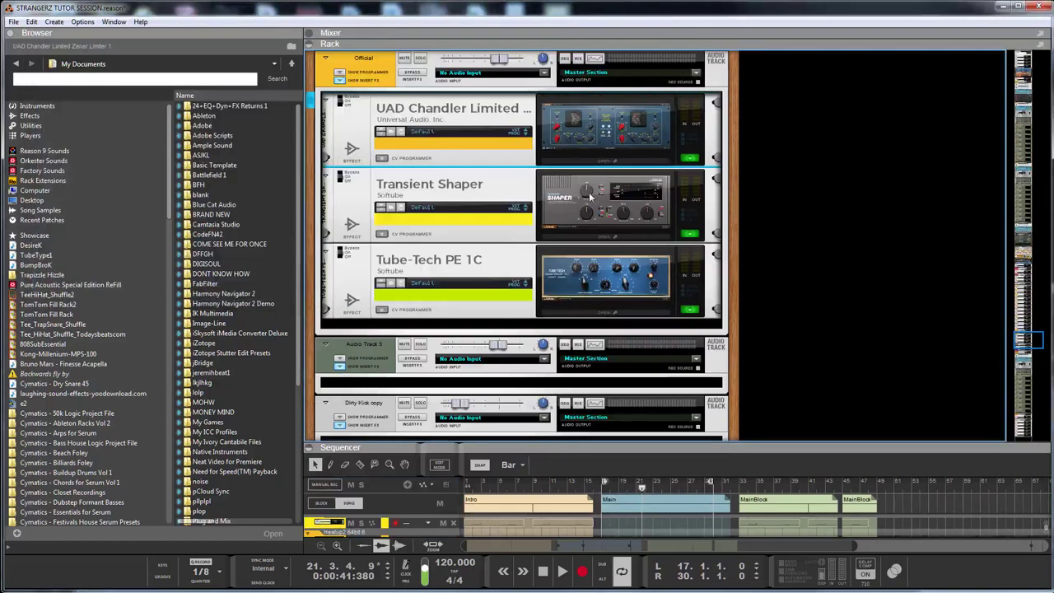
Examine the Official track's Transient Shaper and Tube-Tech PE 1C equalizer settings, closing each plug-in when done
double_click(587, 200)
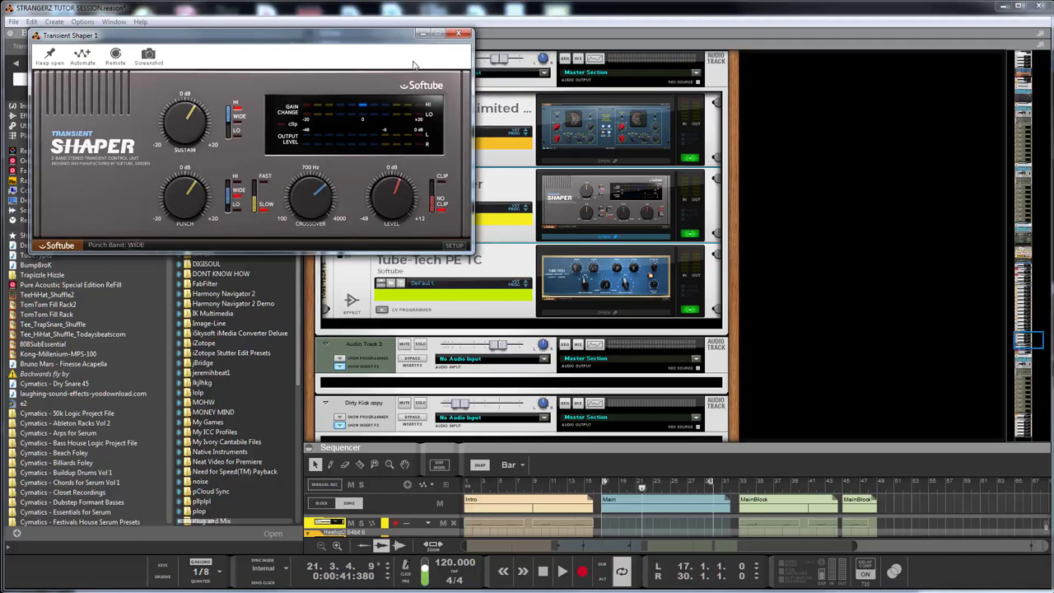
click(466, 36)
double_click(627, 284)
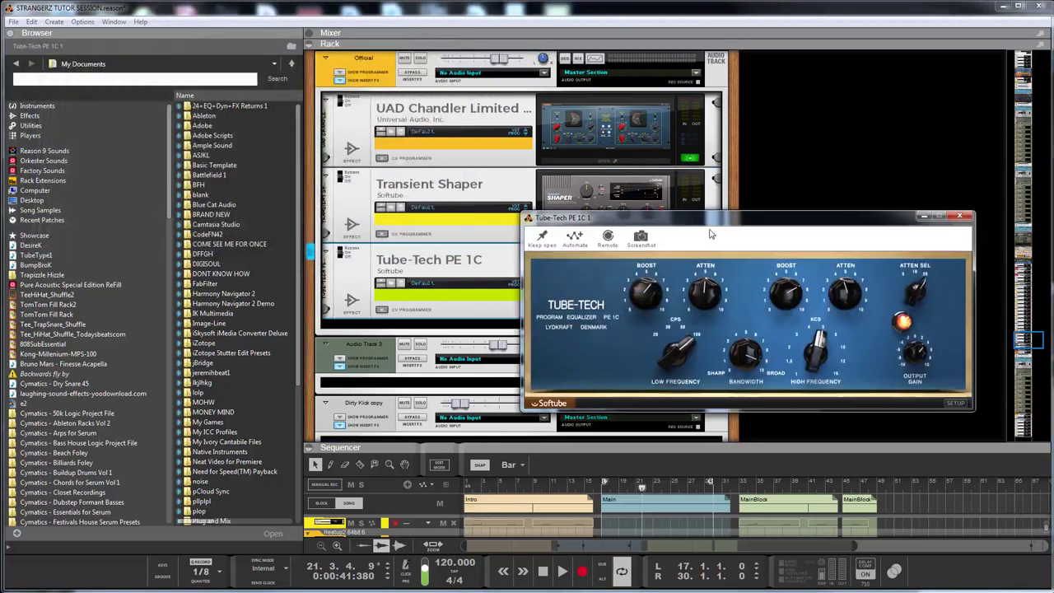
drag(729, 223, 516, 101)
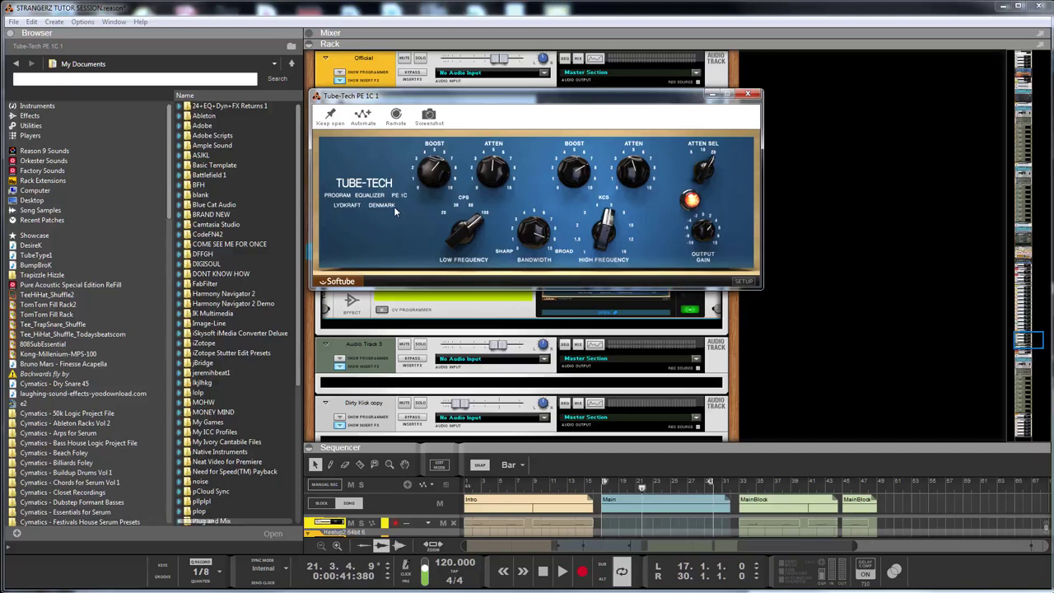
click(746, 97)
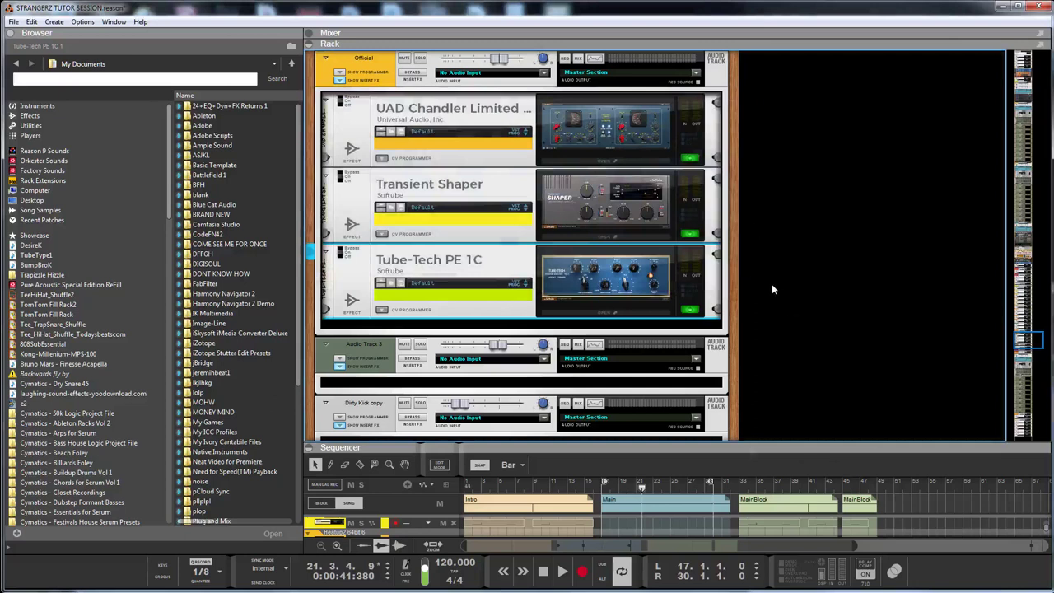
Enlarge the sequencer and set the loop to cover the whole song, from bar 1 to bar 49
scroll(757, 256, down, 10)
scroll(739, 253, down, 15)
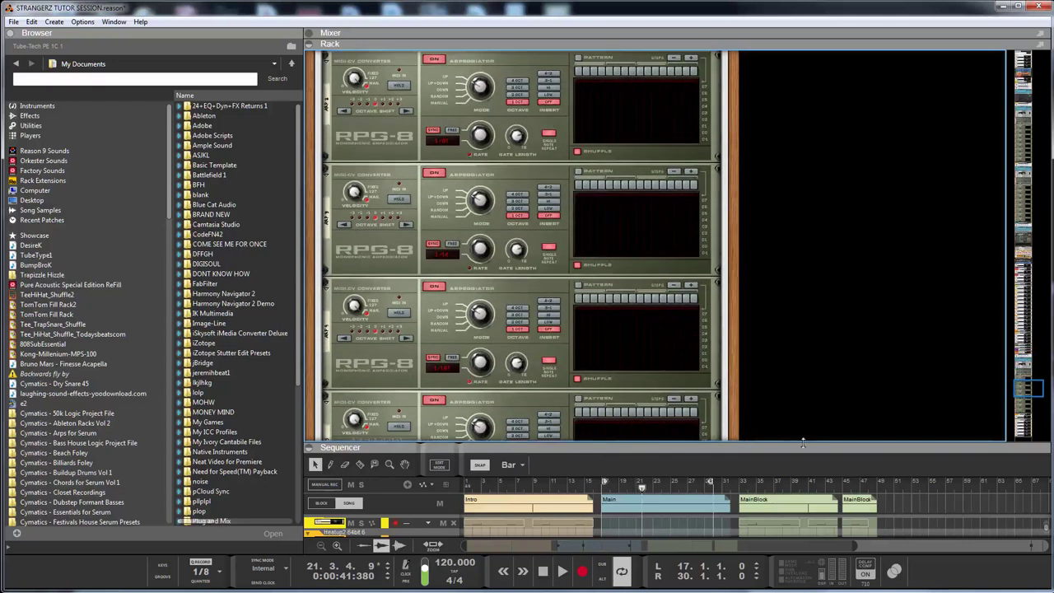
drag(803, 449, 803, 145)
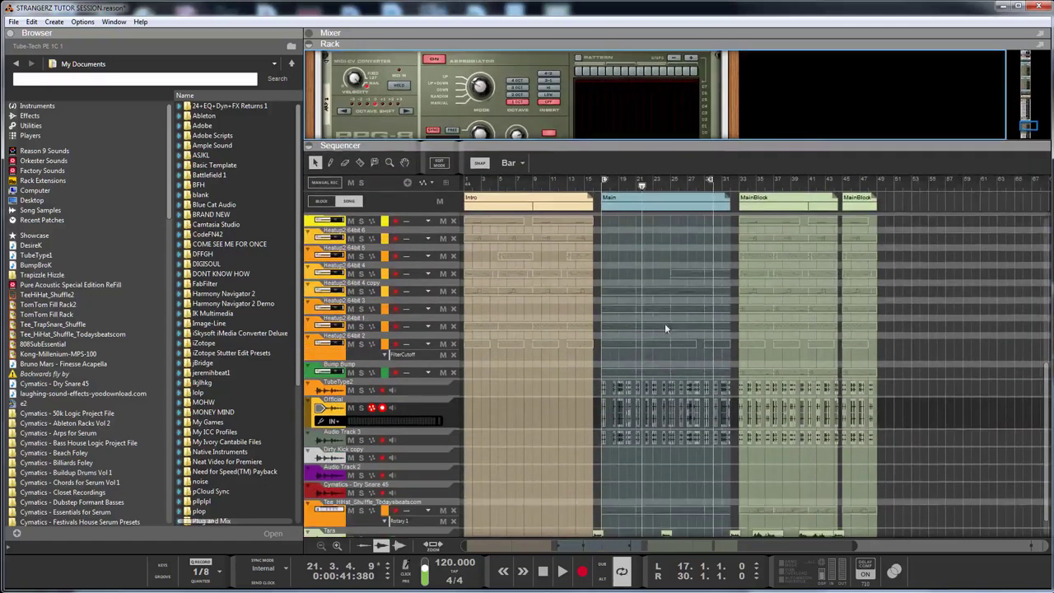
drag(606, 180, 466, 179)
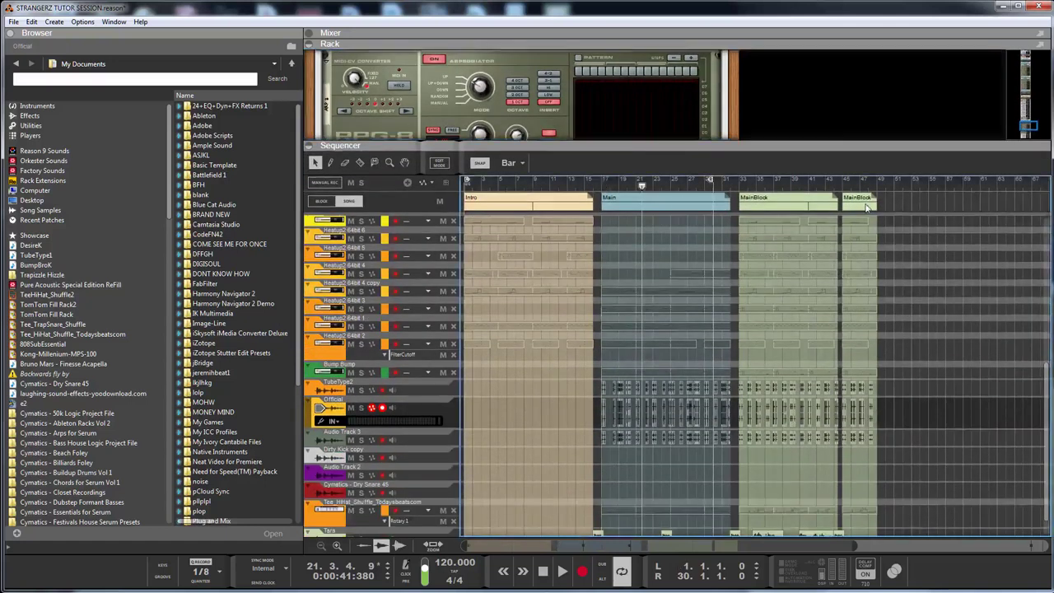
drag(712, 179, 875, 208)
scroll(903, 351, down, 1)
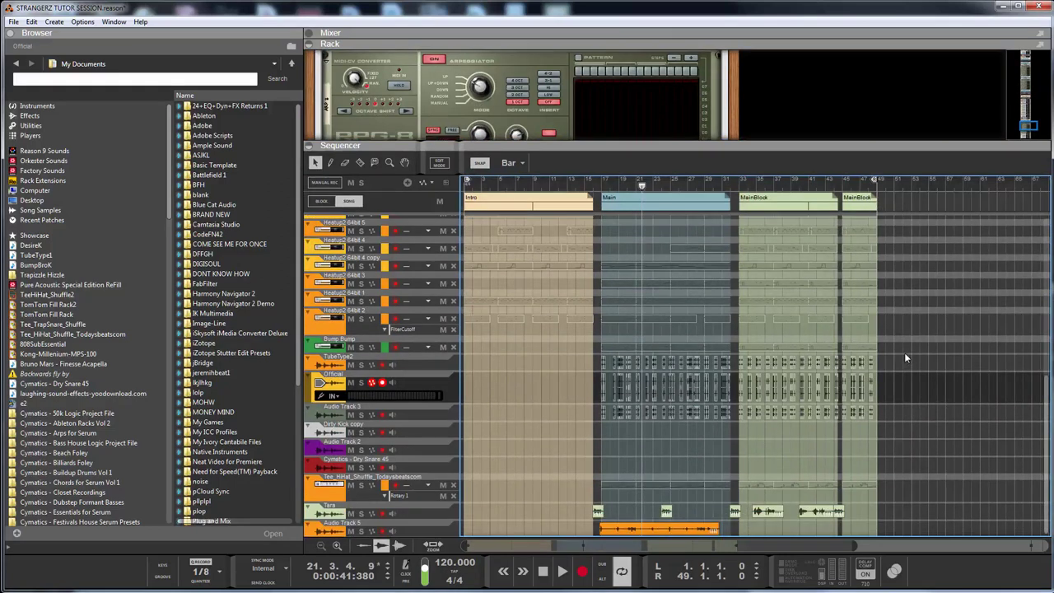
scroll(898, 387, up, 8)
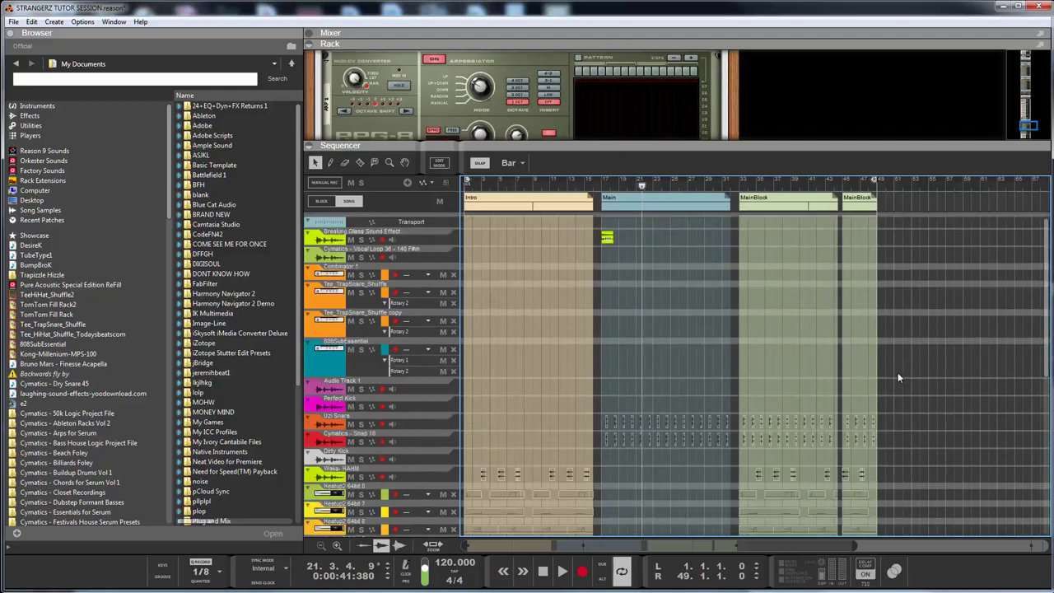